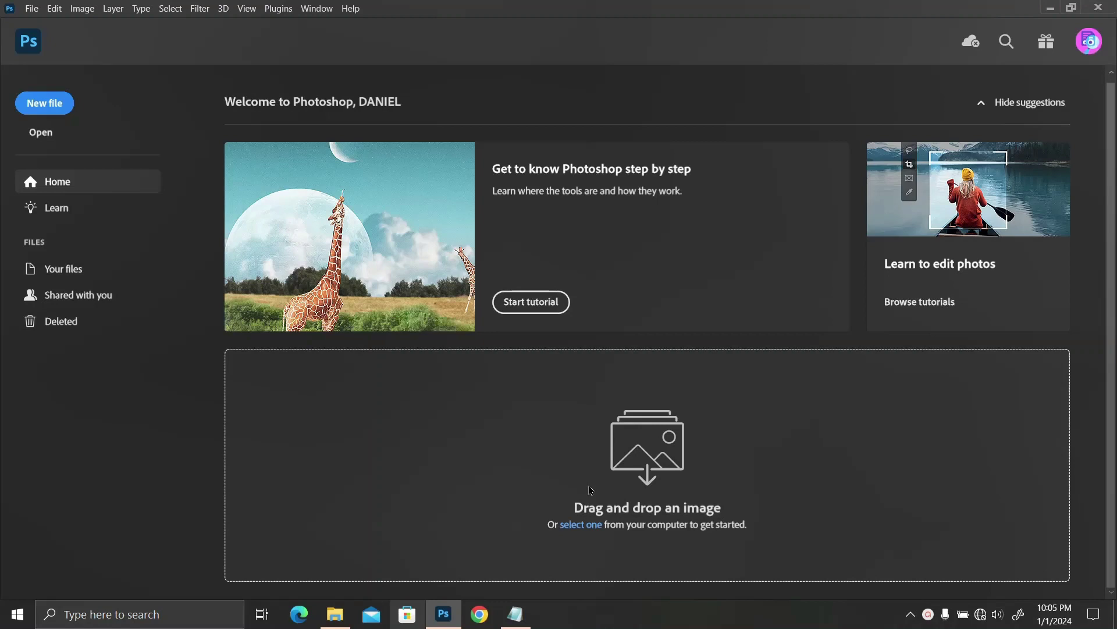
Create a 2000 × 2000 px, 300 ppi document named "THE KEY TO CROSS OVER- ENCOUNTER WITH JESUS" and unlock its background layer
{"action": "key", "text": "ctrl+n"}
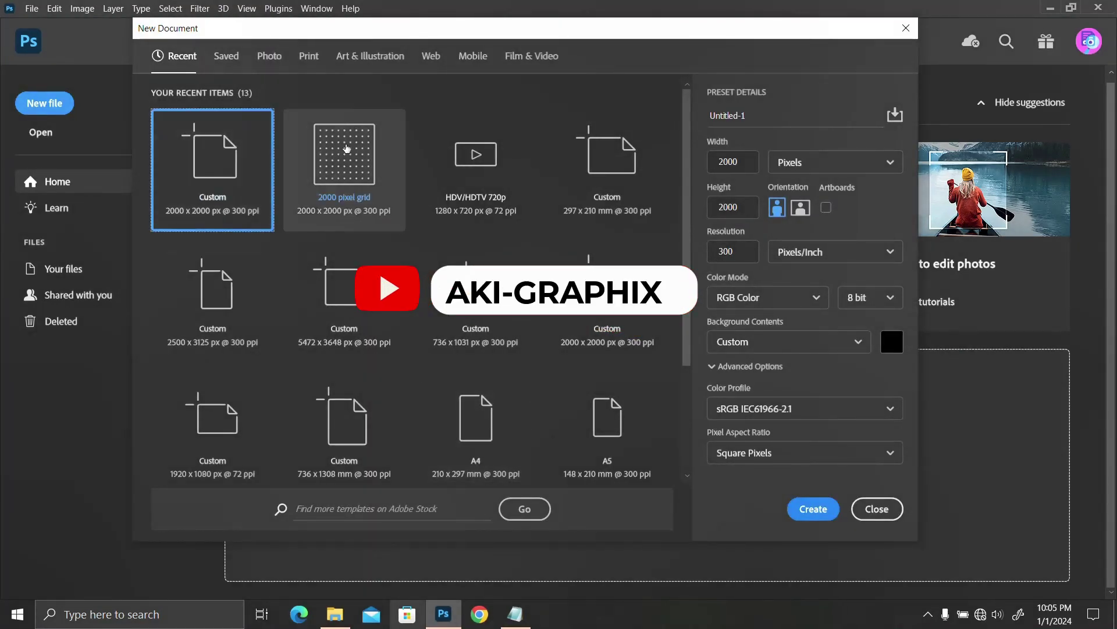
{"action": "left_click", "coordinate": [812, 116]}
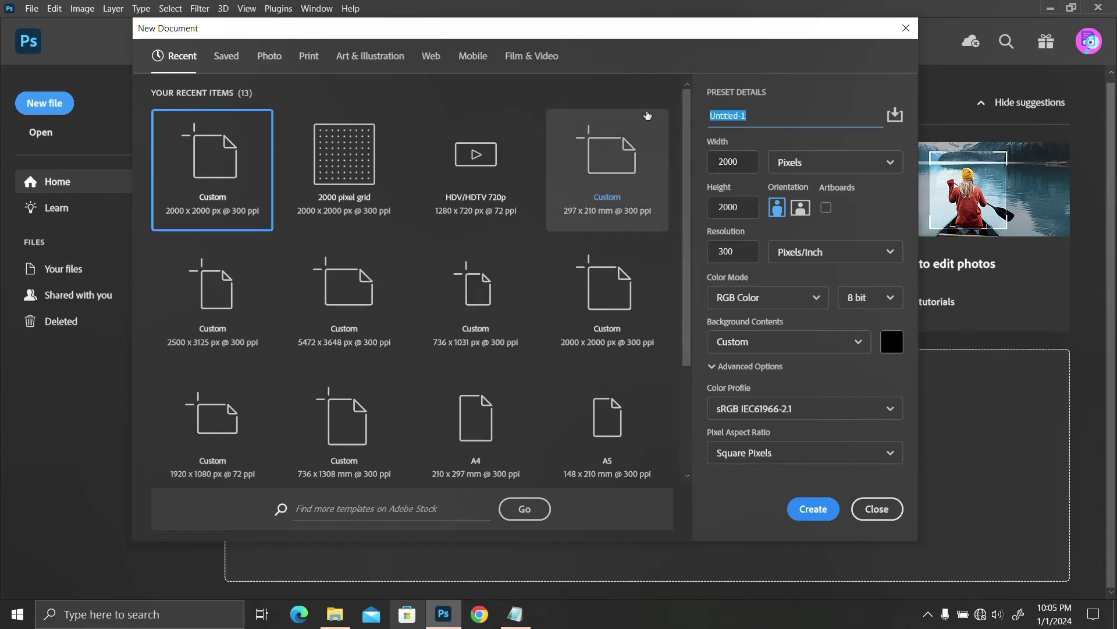
{"action": "key", "text": "ctrl+v"}
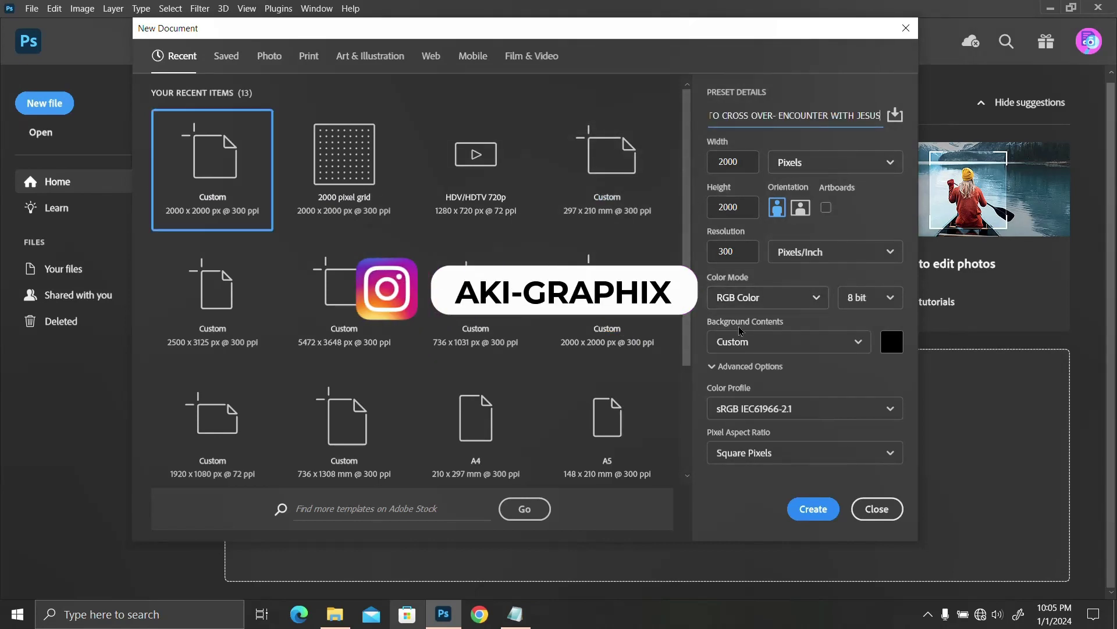
{"action": "left_click", "coordinate": [812, 510]}
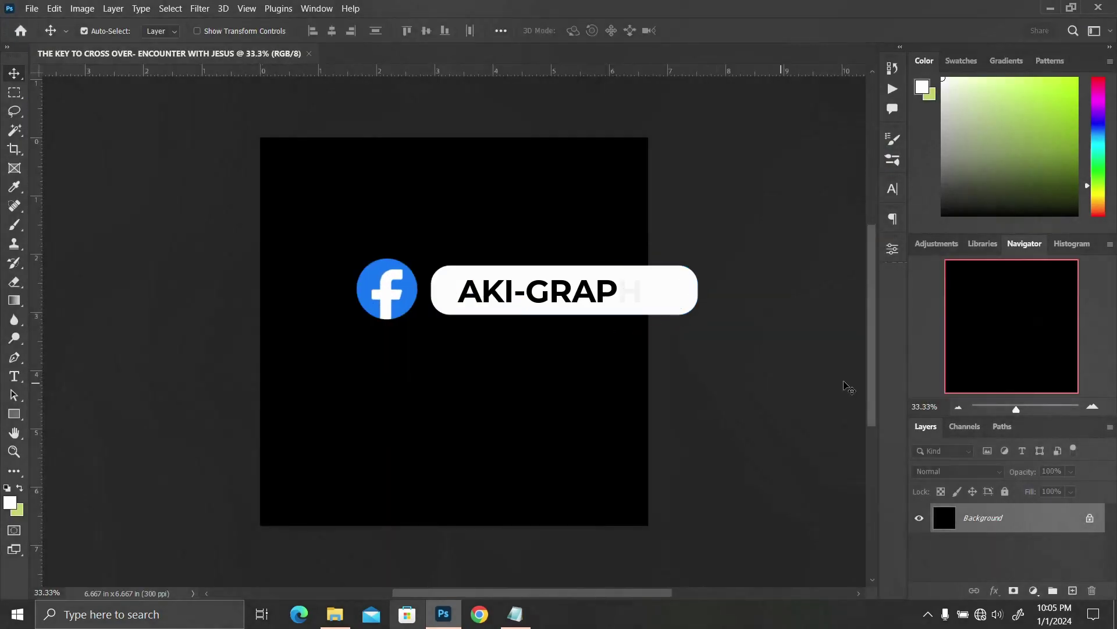
{"action": "left_click", "coordinate": [1090, 518]}
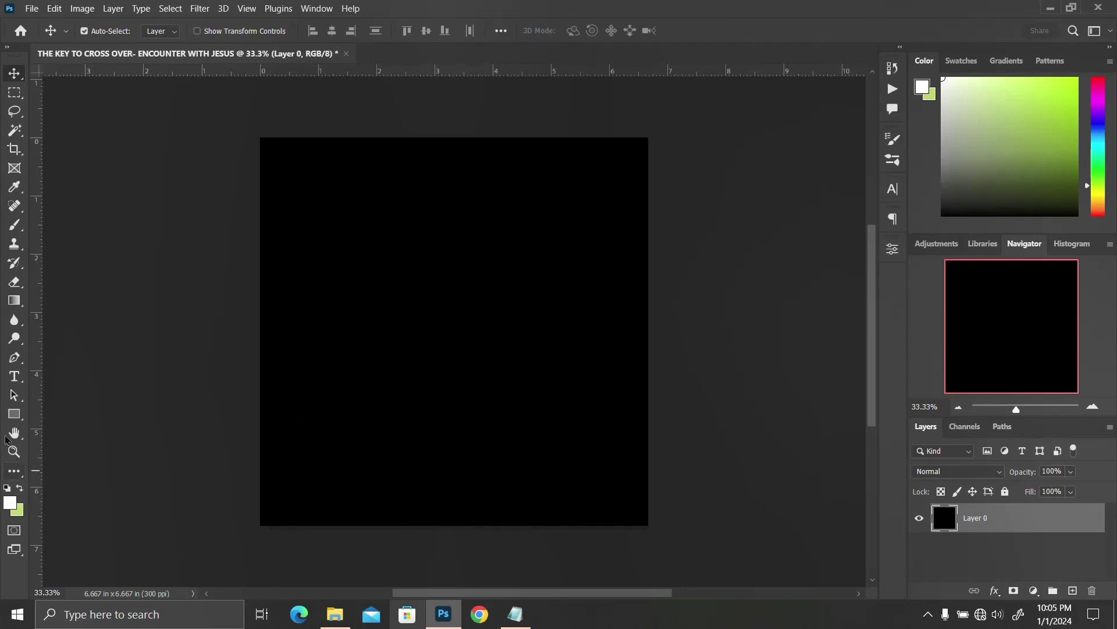
Draw a rectangle of about 2071 × 2112 px covering the whole canvas and fill it with white
{"action": "left_click", "coordinate": [15, 414]}
{"action": "left_click_drag", "start_coordinate": [253, 128], "coordinate": [655, 538]}
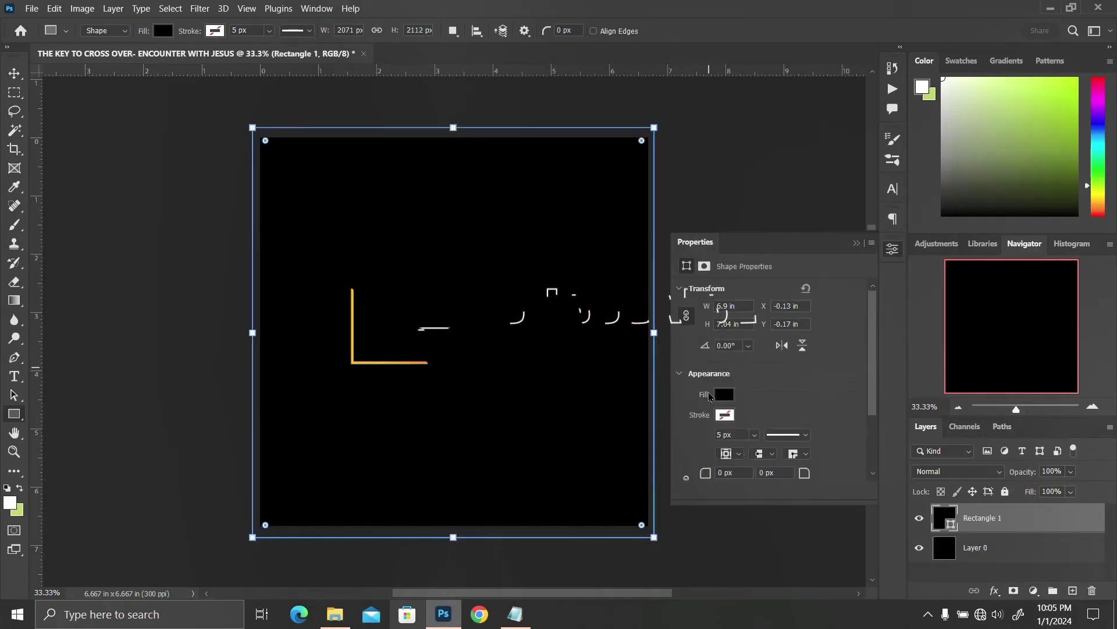
{"action": "left_click", "coordinate": [724, 394]}
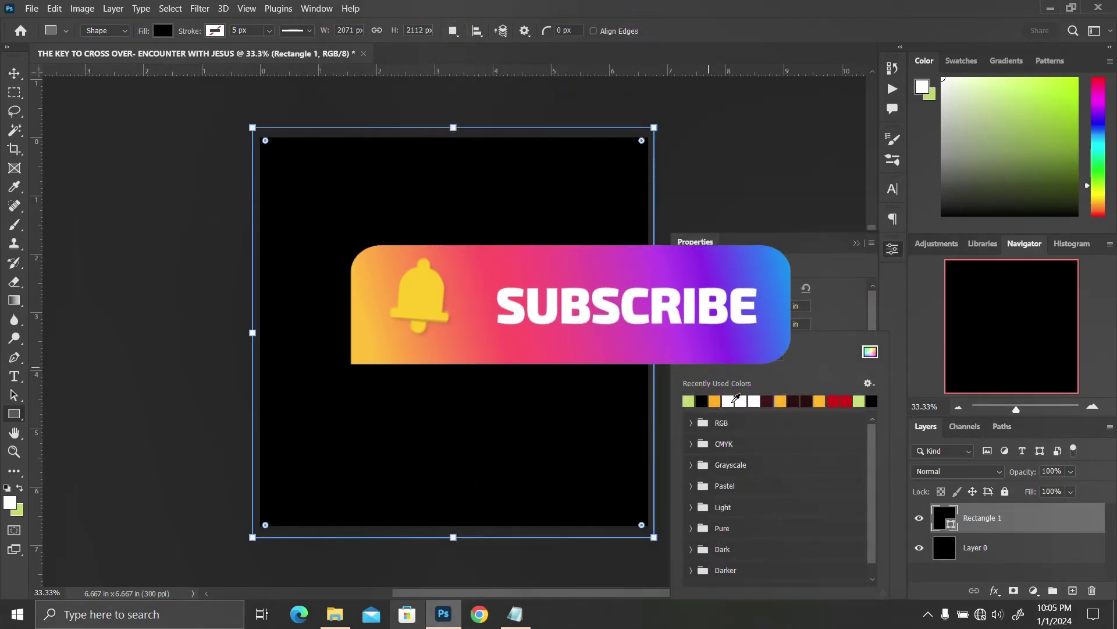
{"action": "left_click", "coordinate": [738, 401]}
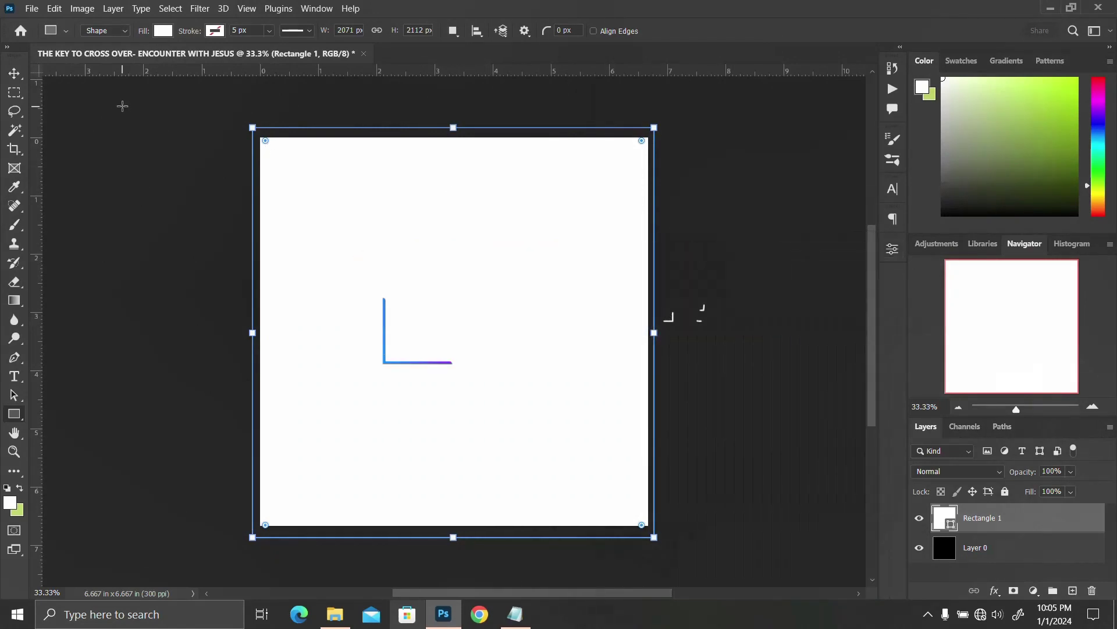
{"action": "key", "text": "v"}
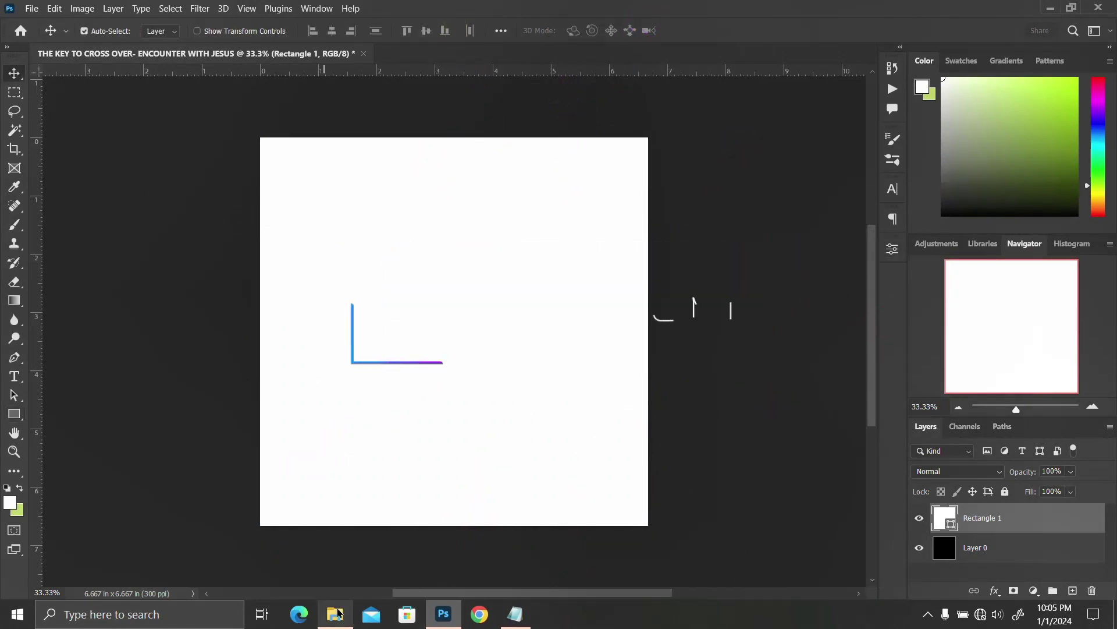
Place the BG 1 image from the THE KEY TO CROSS OVER folder, scaled to the canvas width and flipped vertically
{"action": "left_click", "coordinate": [336, 612]}
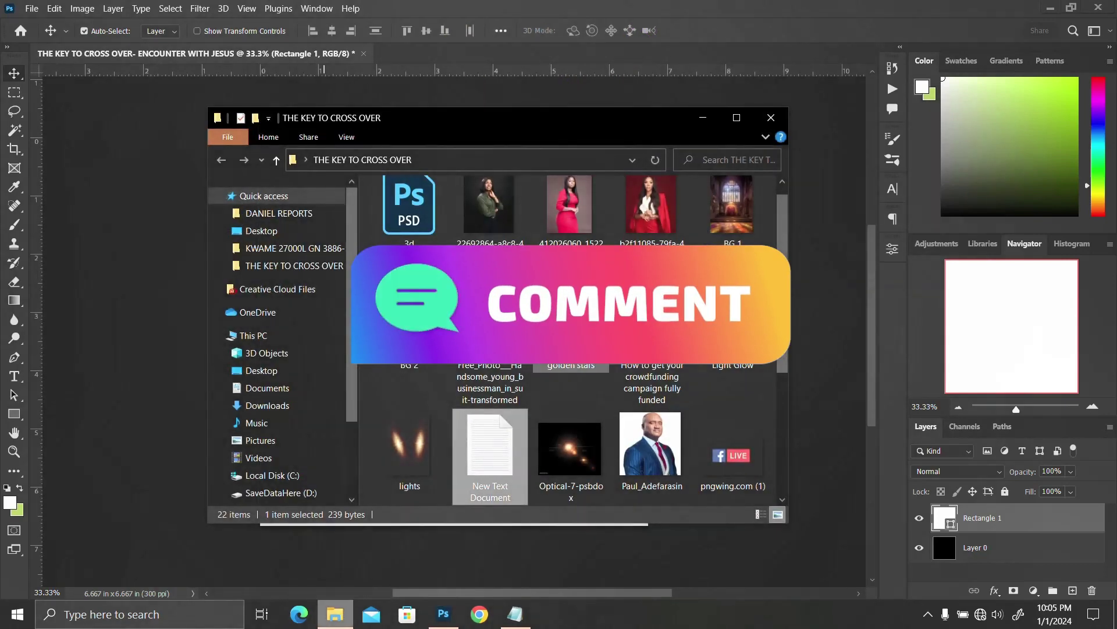
{"action": "scroll", "coordinate": [559, 357], "scroll_direction": "down", "scroll_amount": 1}
{"action": "scroll", "coordinate": [560, 357], "scroll_direction": "up", "scroll_amount": 2}
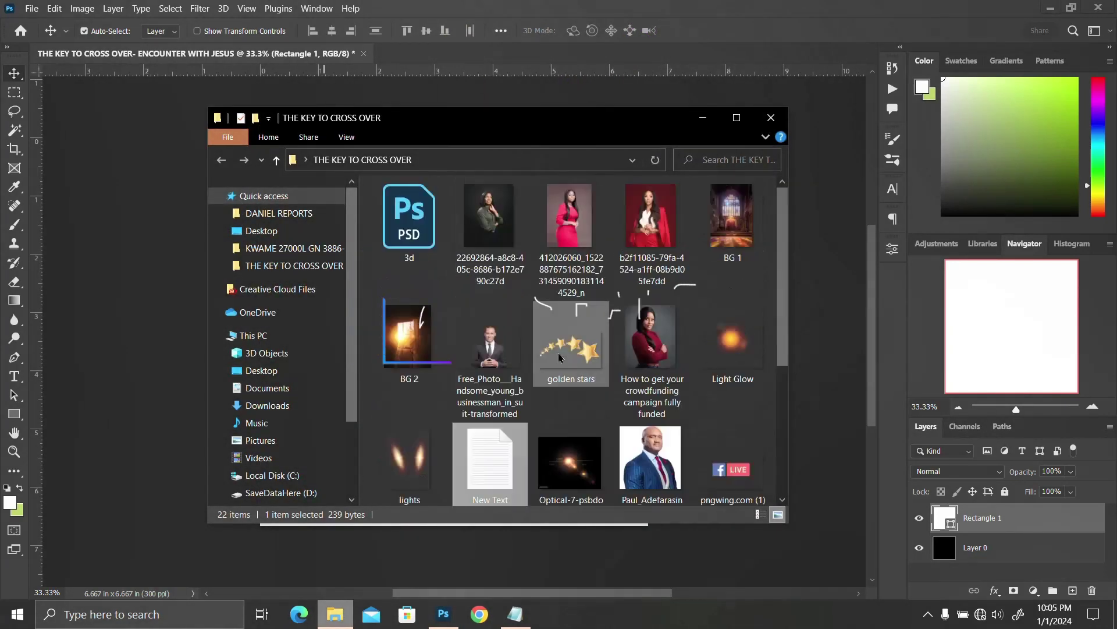
{"action": "left_click_drag", "start_coordinate": [732, 216], "coordinate": [107, 332]}
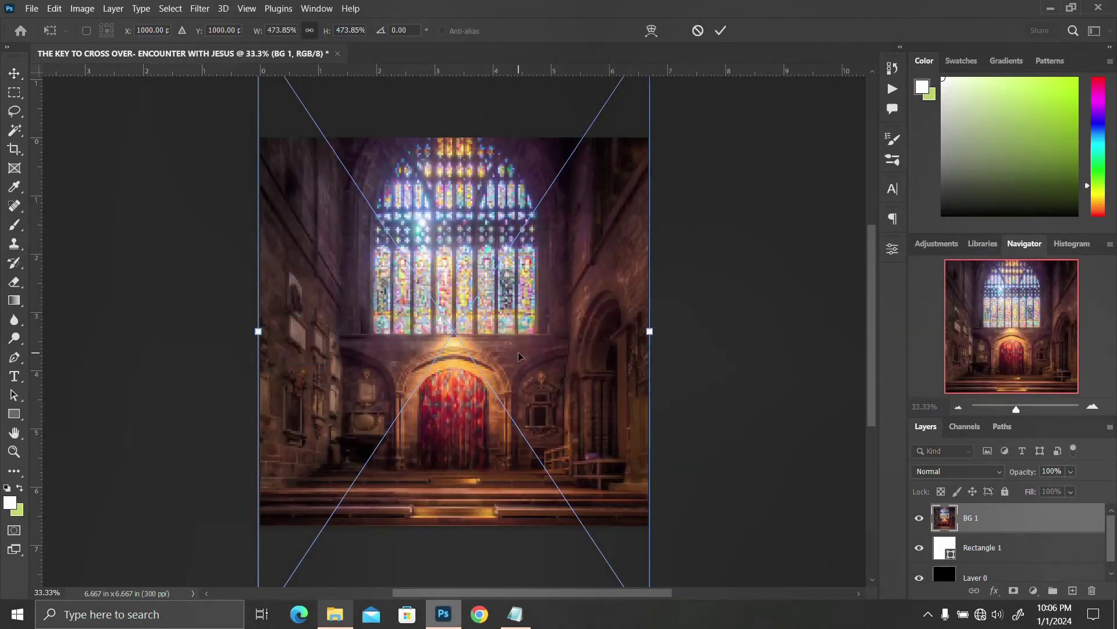
{"action": "right_click", "coordinate": [520, 357]}
{"action": "left_click", "coordinate": [532, 350]}
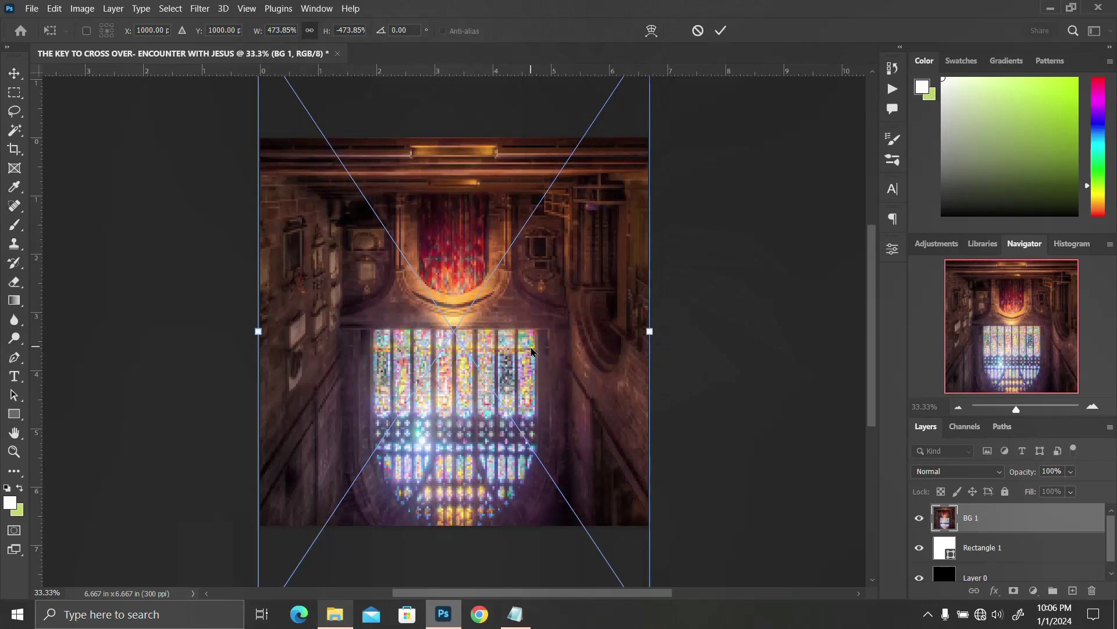
{"action": "key", "text": "Return"}
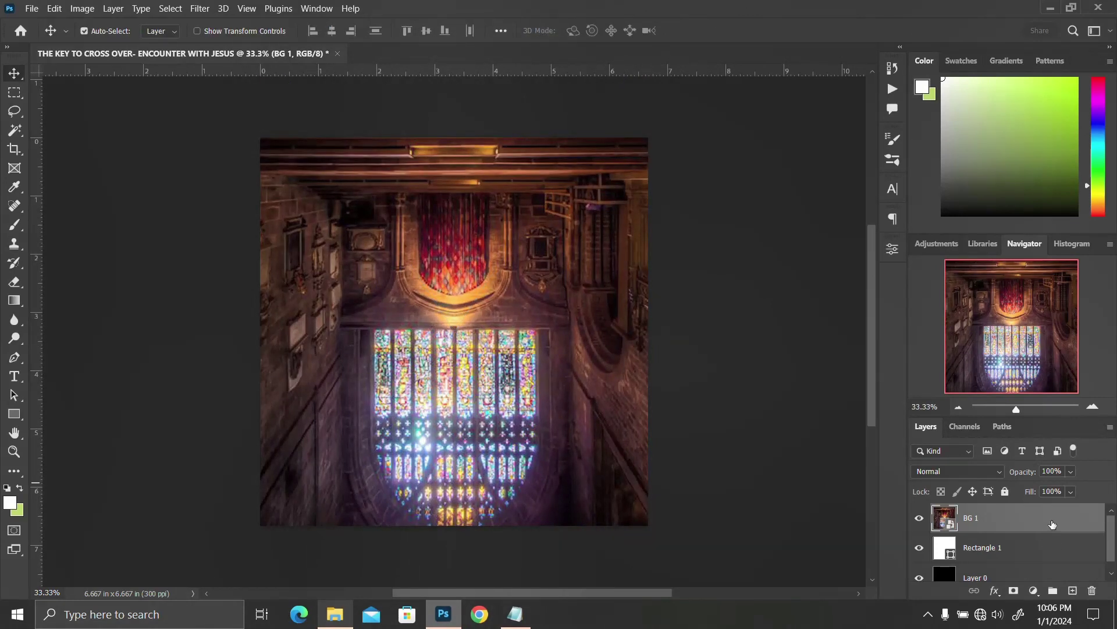
Apply a Gaussian Blur with a 15 px radius to the BG 1 layer and collapse its smart filter list
{"action": "left_click", "coordinate": [200, 9]}
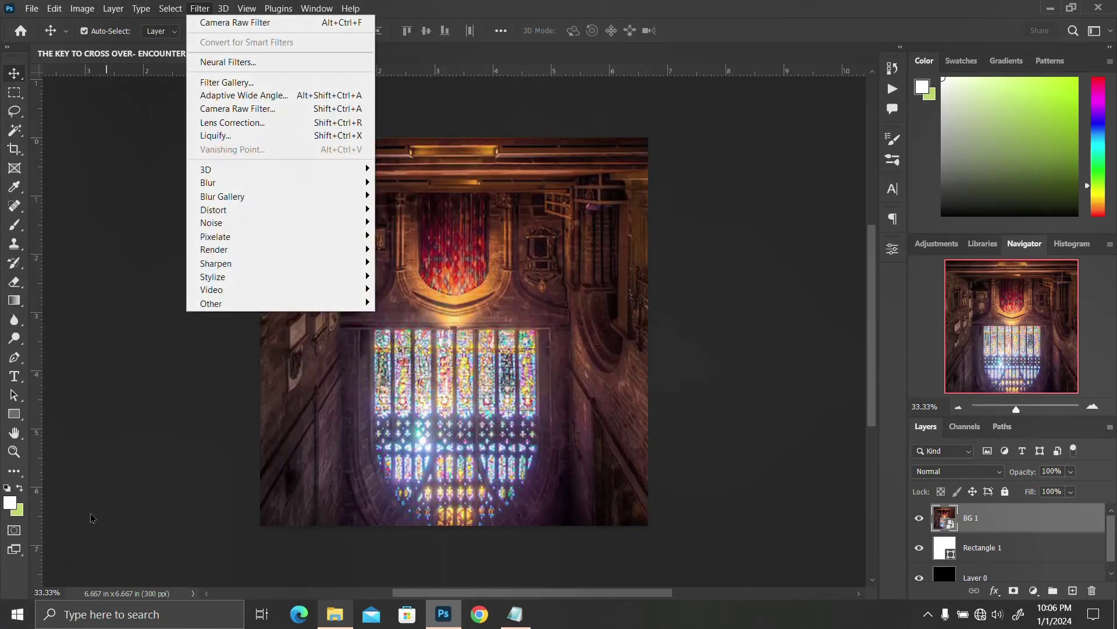
{"action": "mouse_move", "coordinate": [279, 182]}
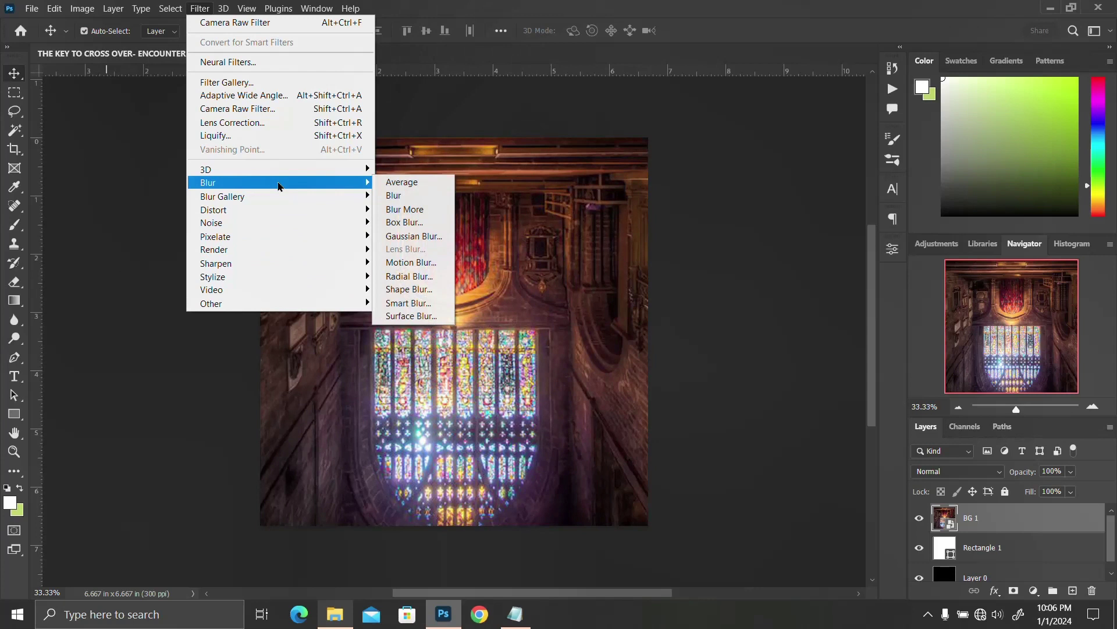
{"action": "left_click", "coordinate": [402, 237]}
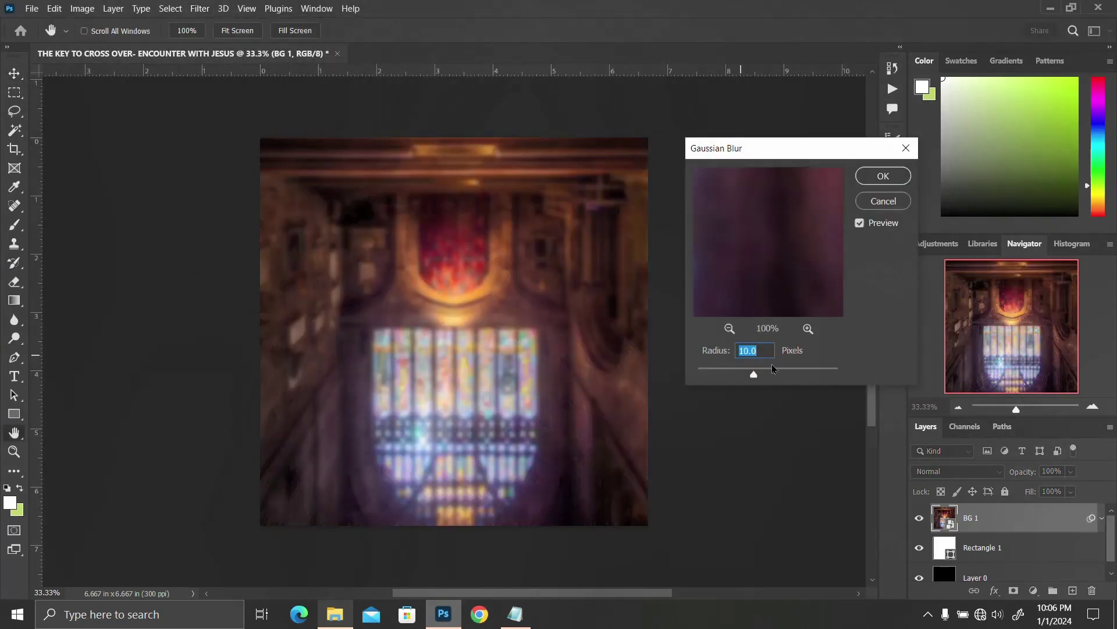
{"action": "type", "text": "15"}
{"action": "key", "text": "Return"}
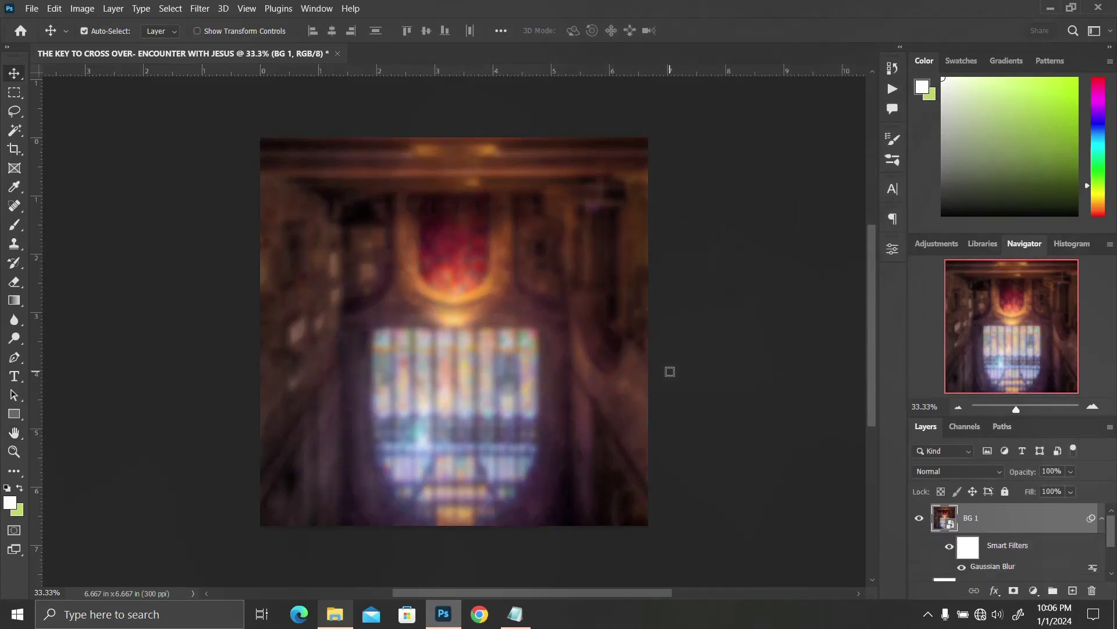
{"action": "left_click", "coordinate": [1100, 522]}
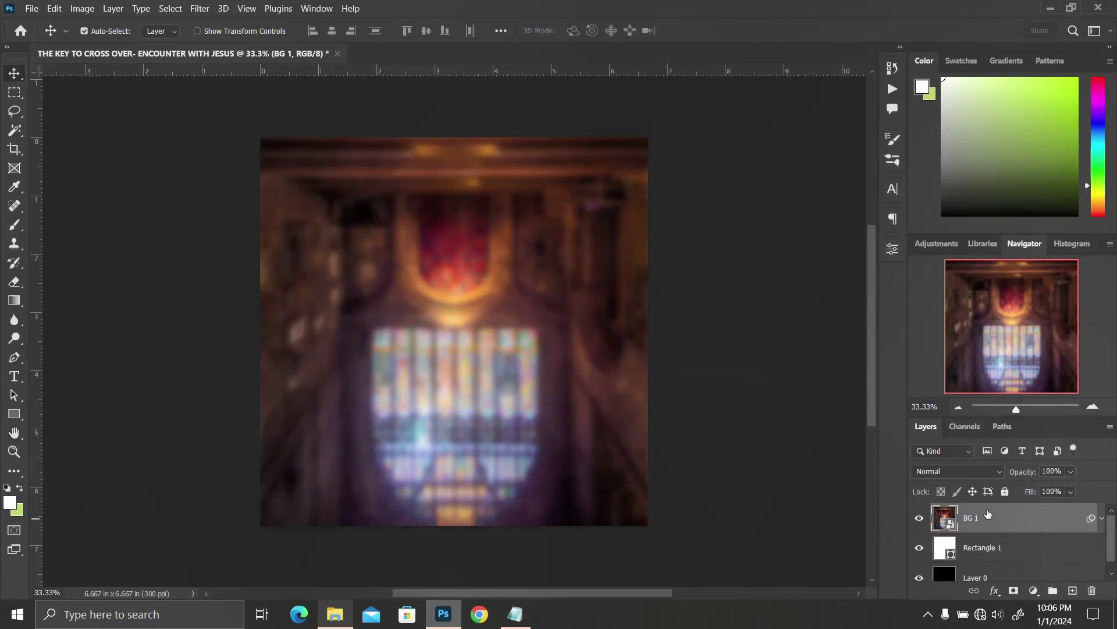
Place the BG 2 image enlarged to cover the canvas and set its blend mode to Soft Light
{"action": "left_click", "coordinate": [342, 622]}
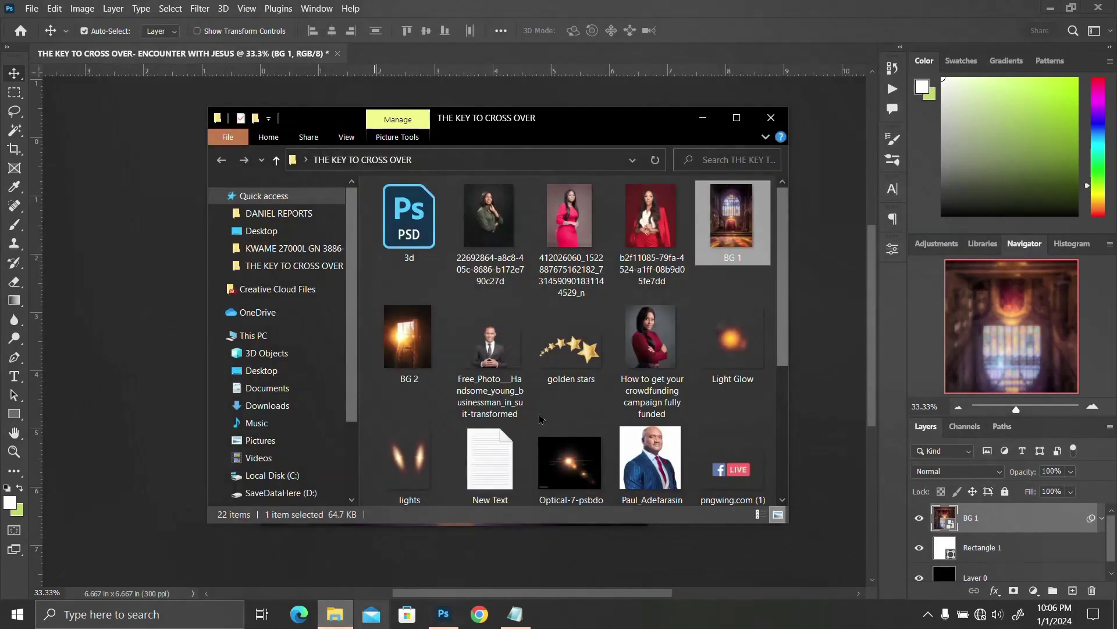
{"action": "left_click", "coordinate": [410, 361]}
{"action": "left_click_drag", "start_coordinate": [412, 347], "coordinate": [134, 399]}
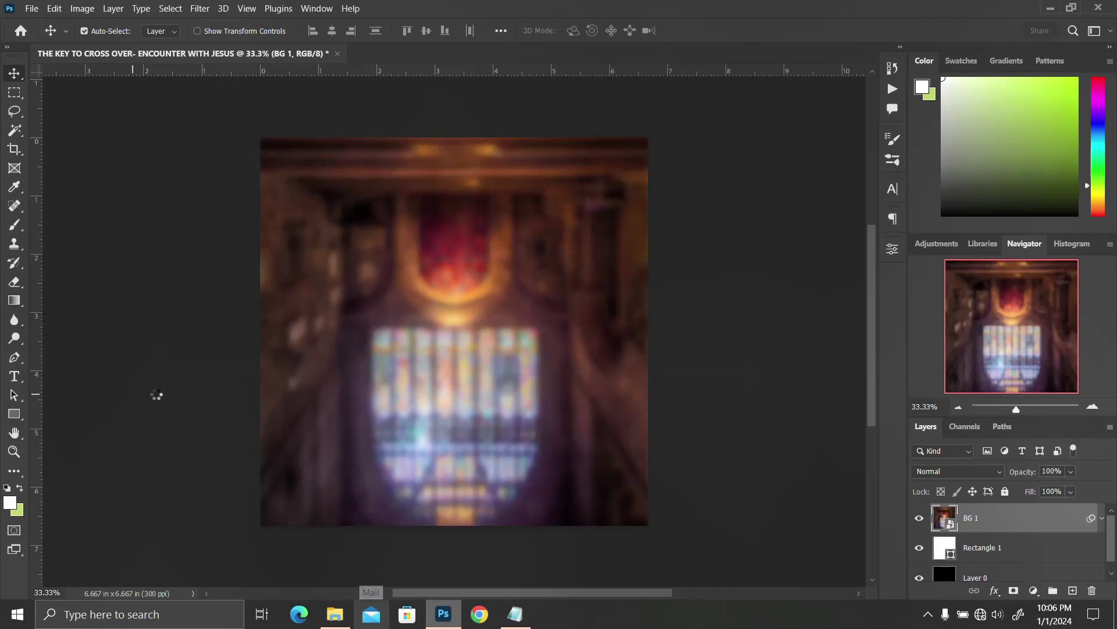
{"action": "left_click_drag", "start_coordinate": [501, 393], "coordinate": [694, 562]}
{"action": "left_click_drag", "start_coordinate": [560, 442], "coordinate": [563, 414]}
{"action": "key", "text": "Return"}
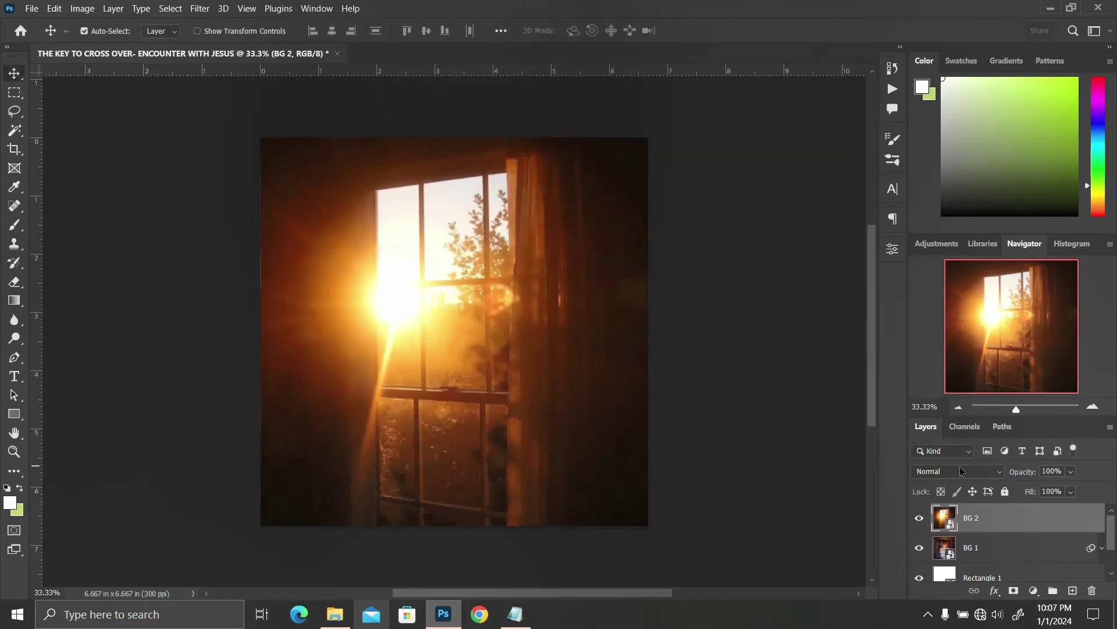
{"action": "left_click", "coordinate": [961, 472]}
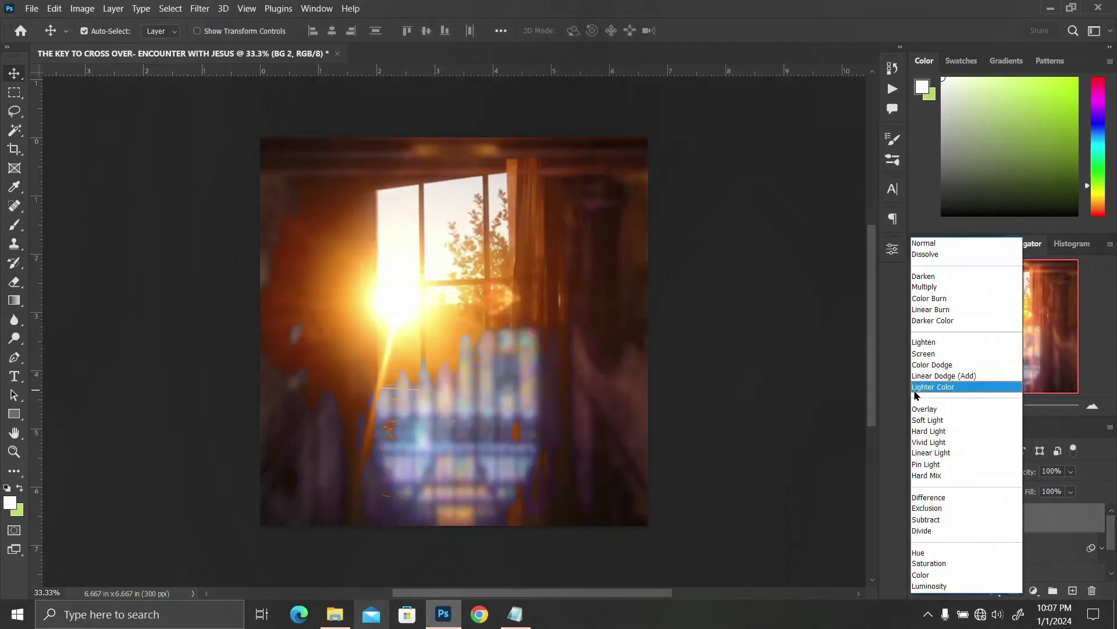
{"action": "left_click", "coordinate": [928, 421]}
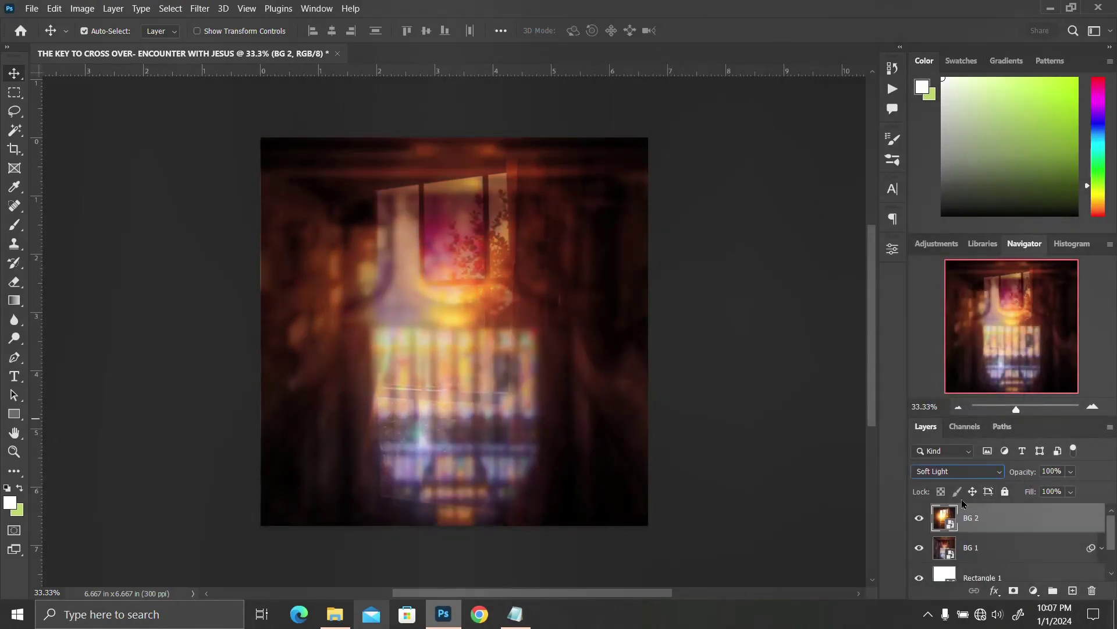
Add a gradient fill layer above BG 2 using the Black, White preset from the Basics group
{"action": "left_click", "coordinate": [1034, 590]}
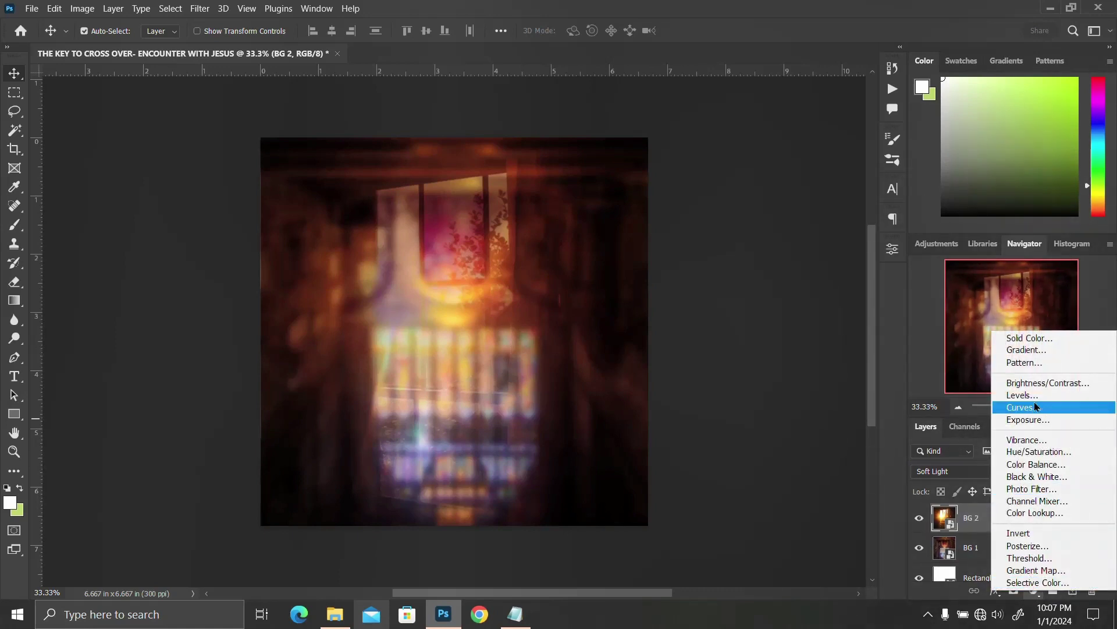
{"action": "left_click", "coordinate": [1029, 350]}
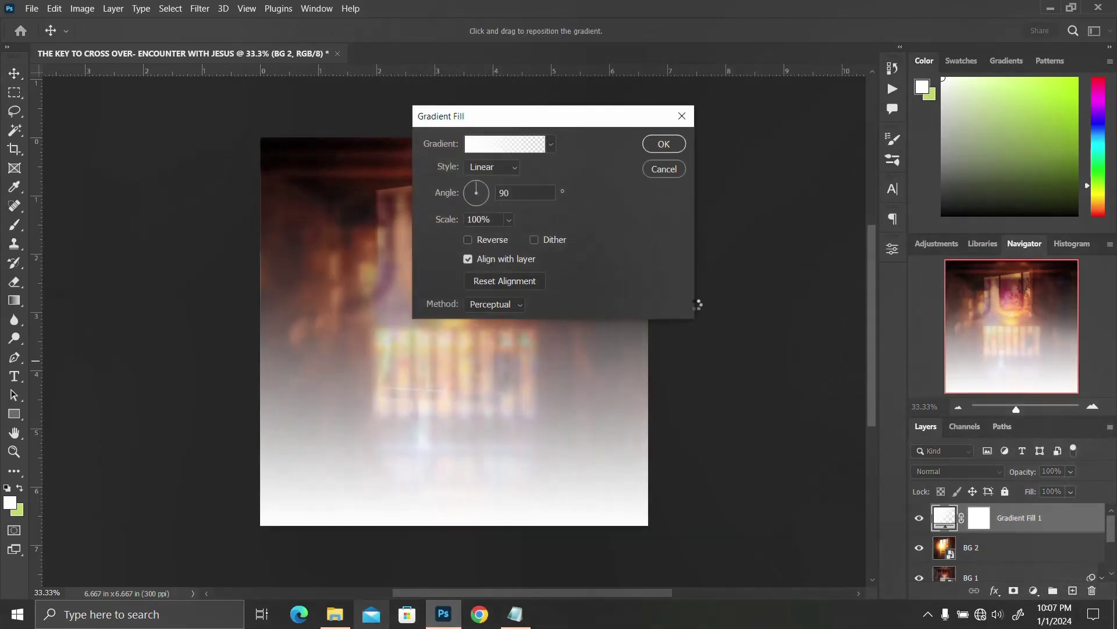
{"action": "left_click", "coordinate": [500, 150]}
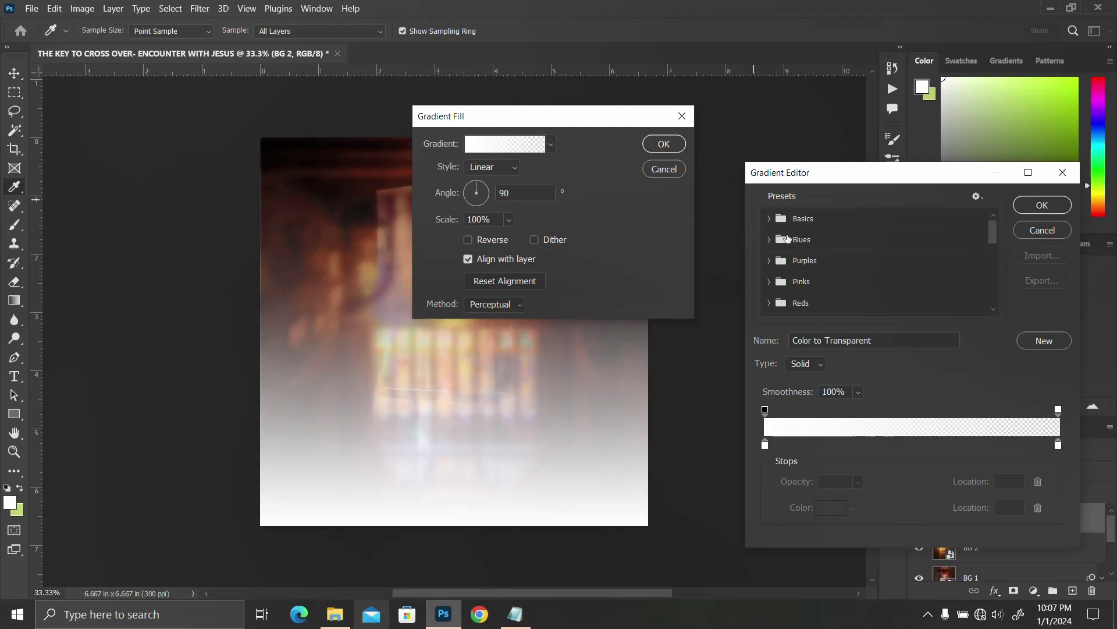
{"action": "left_click", "coordinate": [770, 220]}
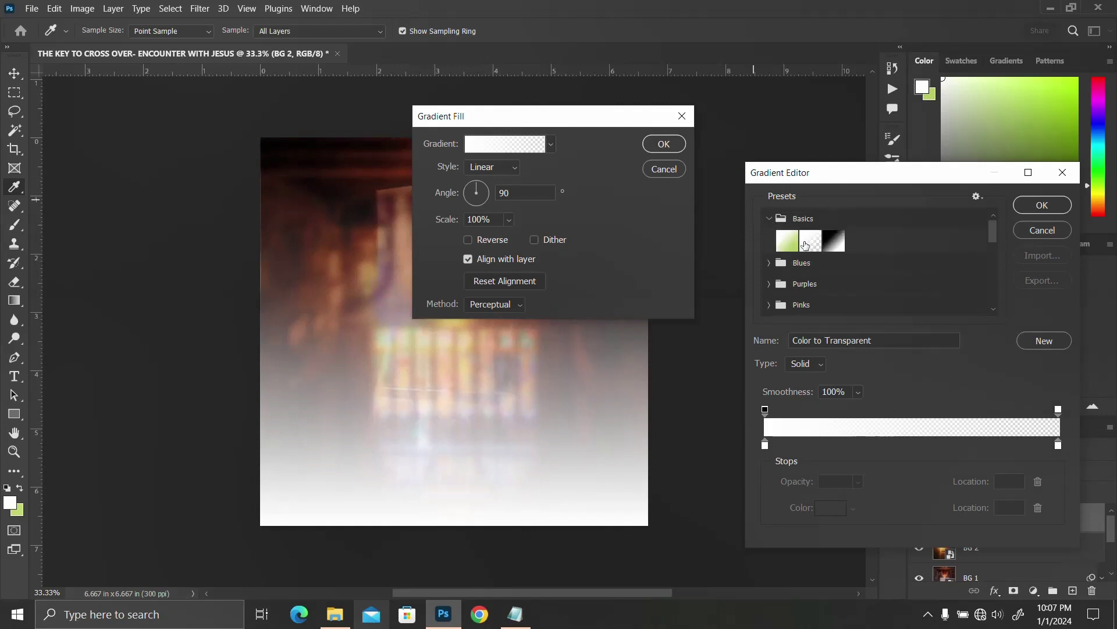
{"action": "left_click", "coordinate": [834, 240]}
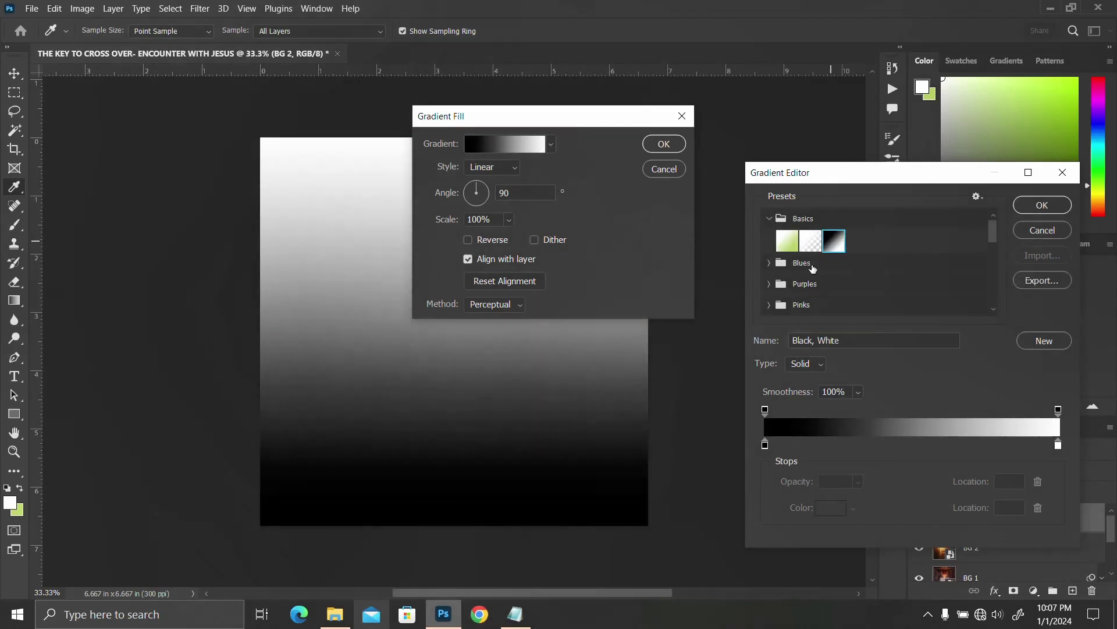
Set the gradient's black starting colour stop to be0000, copying the hex code from the Notepad text document
{"action": "left_click", "coordinate": [766, 446]}
{"action": "left_click", "coordinate": [822, 513]}
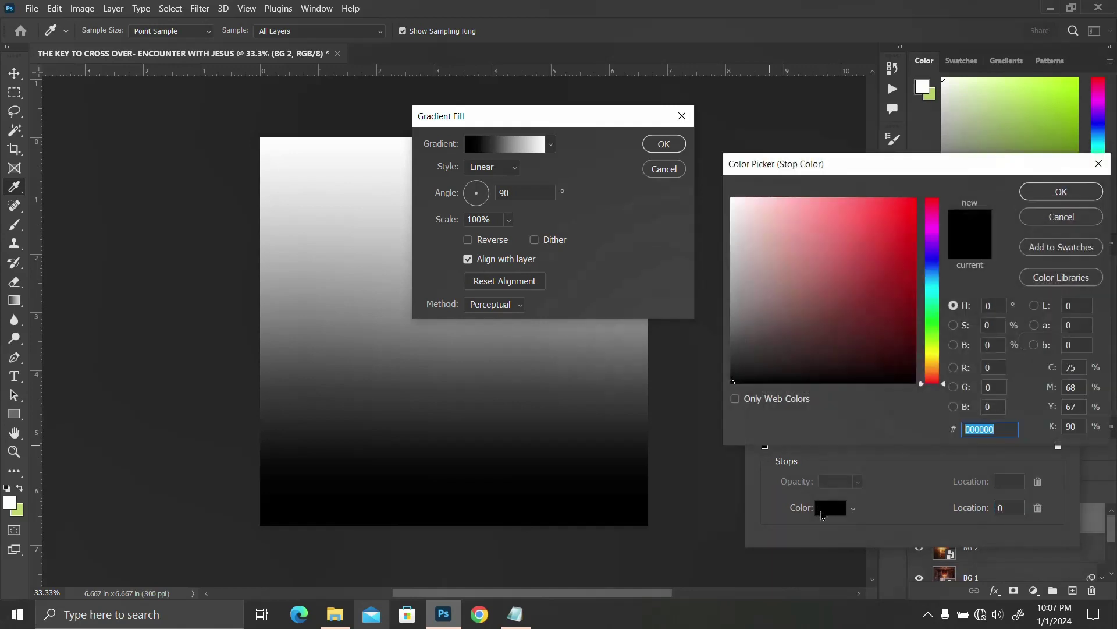
{"action": "left_click", "coordinate": [515, 614]}
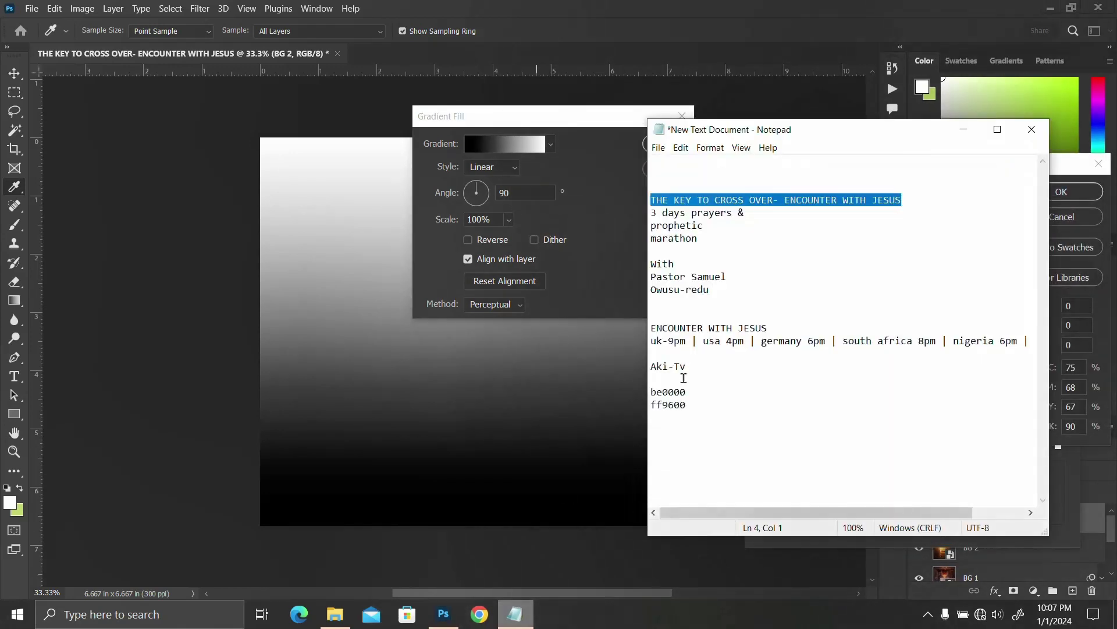
{"action": "double_click", "coordinate": [670, 393]}
{"action": "key", "text": "ctrl+c"}
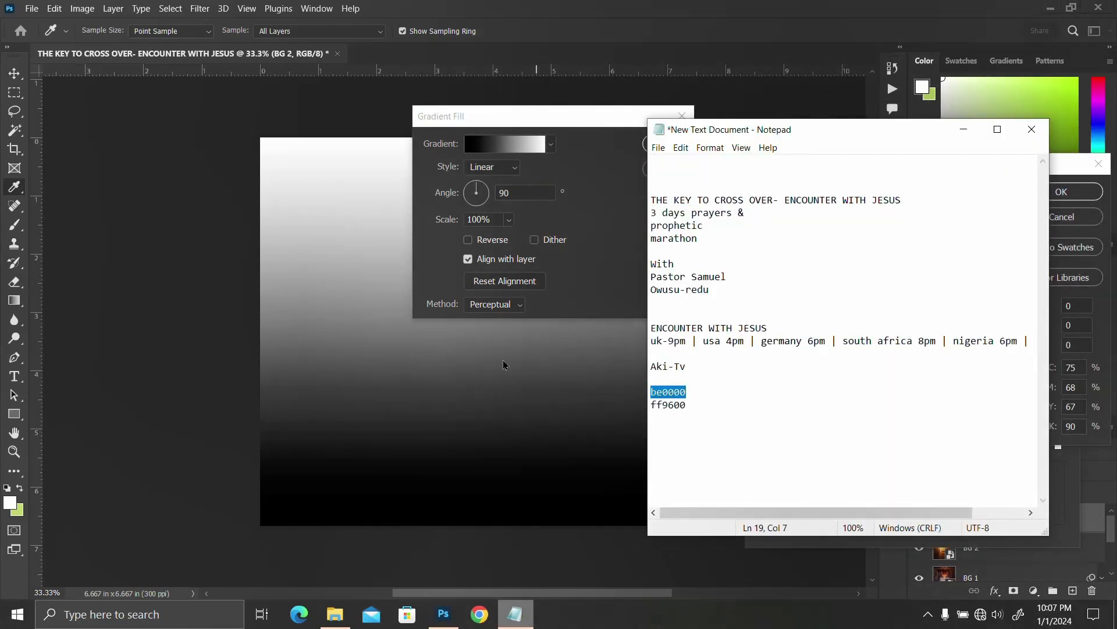
{"action": "left_click", "coordinate": [585, 242]}
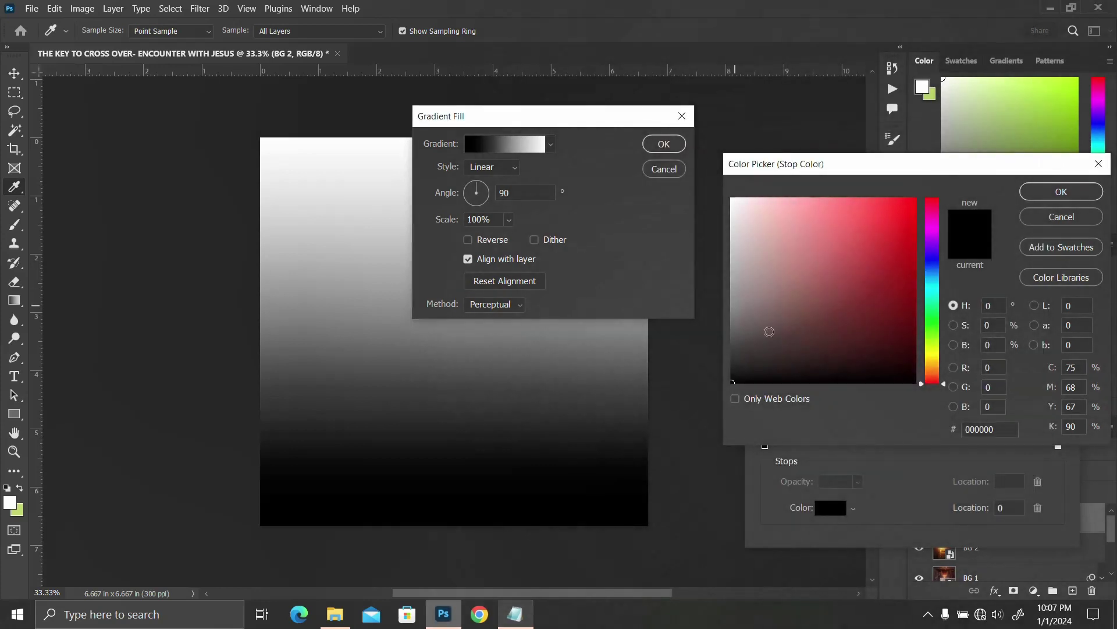
{"action": "double_click", "coordinate": [988, 428]}
{"action": "key", "text": "ctrl+v"}
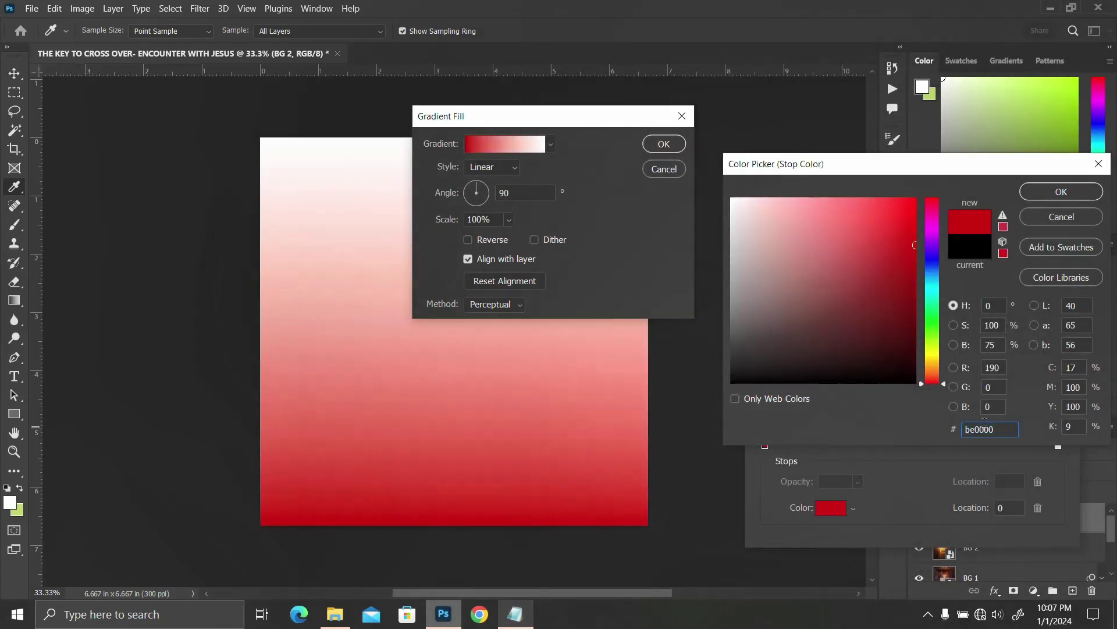
{"action": "left_click", "coordinate": [1048, 194]}
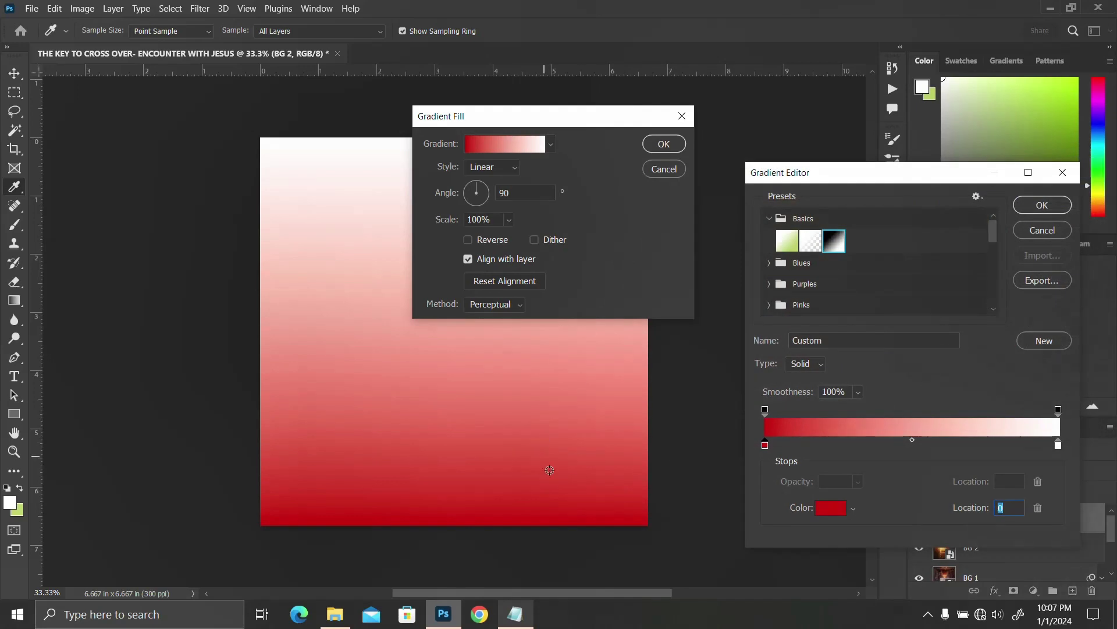
Set the gradient's white end colour stop to ff9600, copying the hex code from the Notepad text document, and accept the edited gradient
{"action": "left_click", "coordinate": [515, 613]}
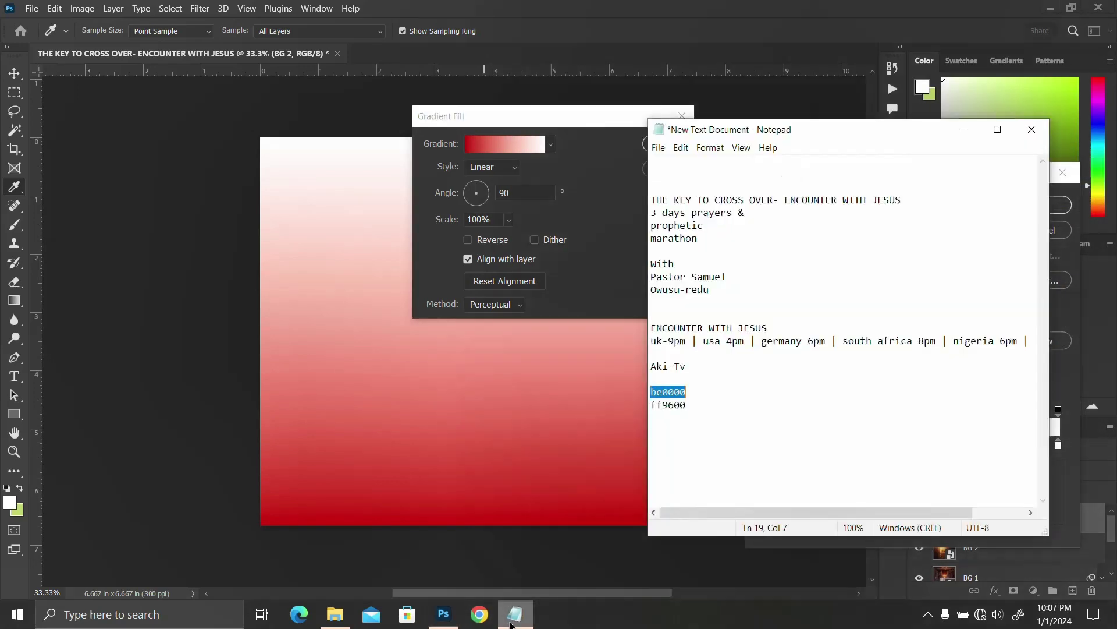
{"action": "double_click", "coordinate": [661, 406]}
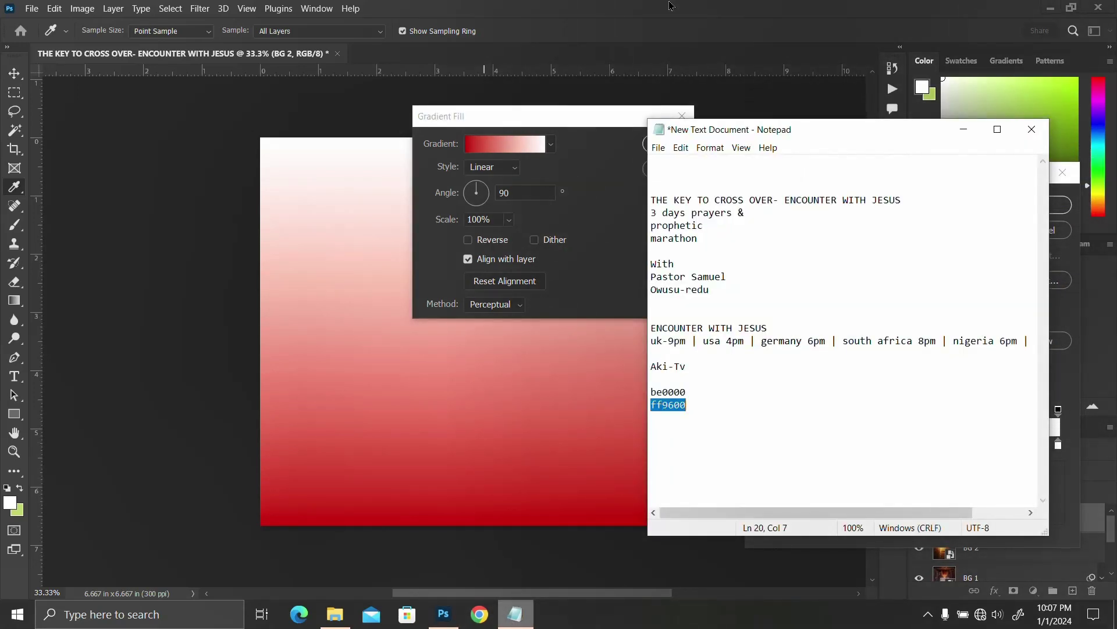
{"action": "left_click", "coordinate": [604, 117]}
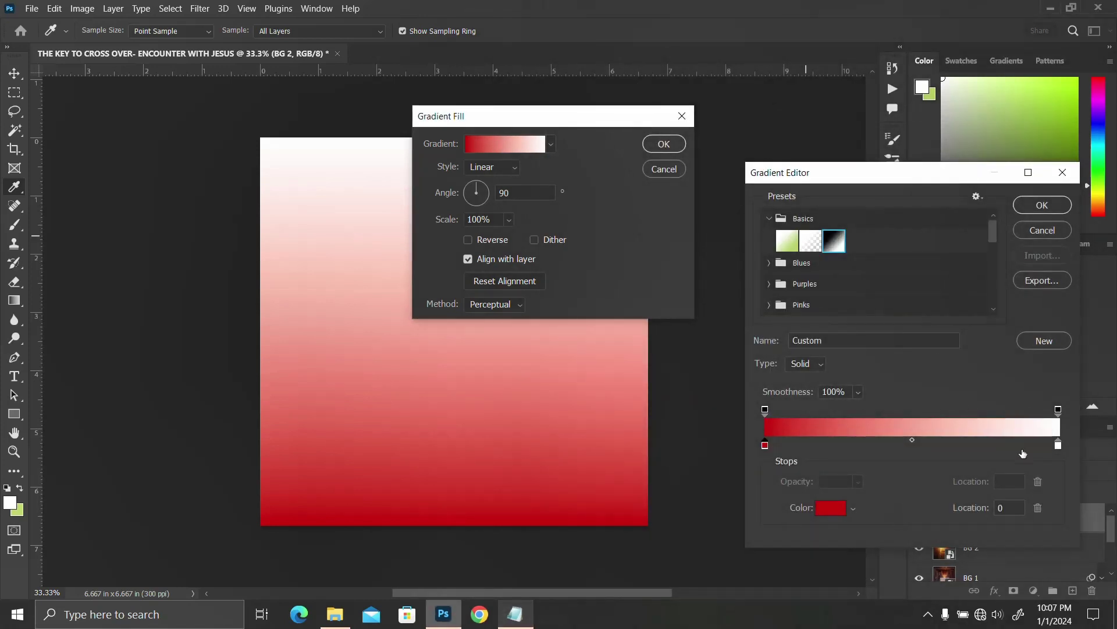
{"action": "left_click", "coordinate": [1058, 445]}
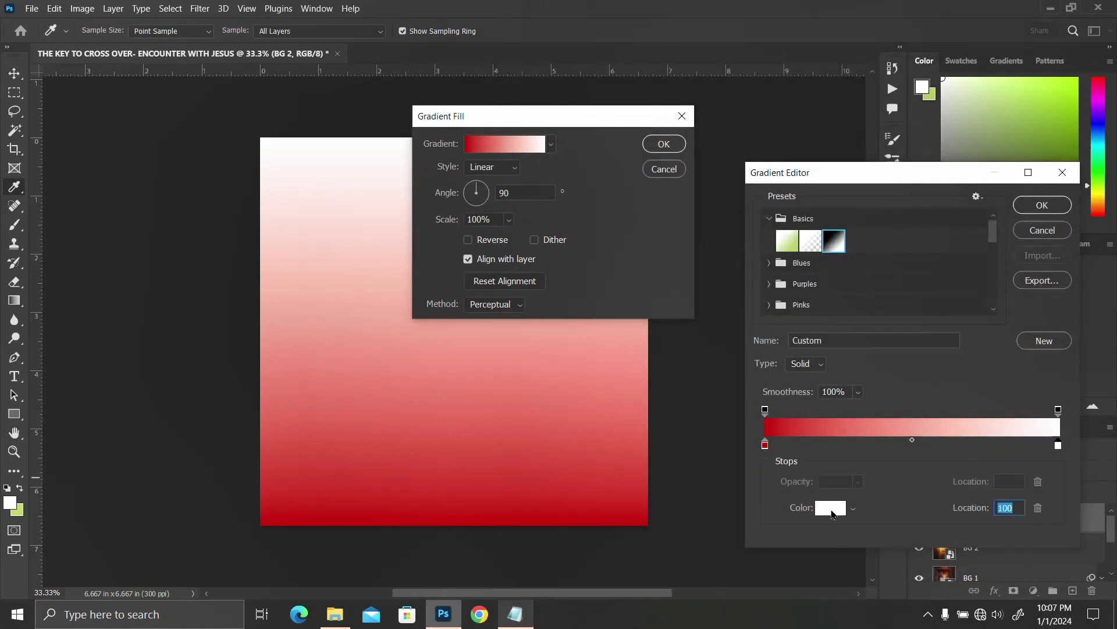
{"action": "left_click", "coordinate": [831, 510]}
{"action": "key", "text": "ctrl+v"}
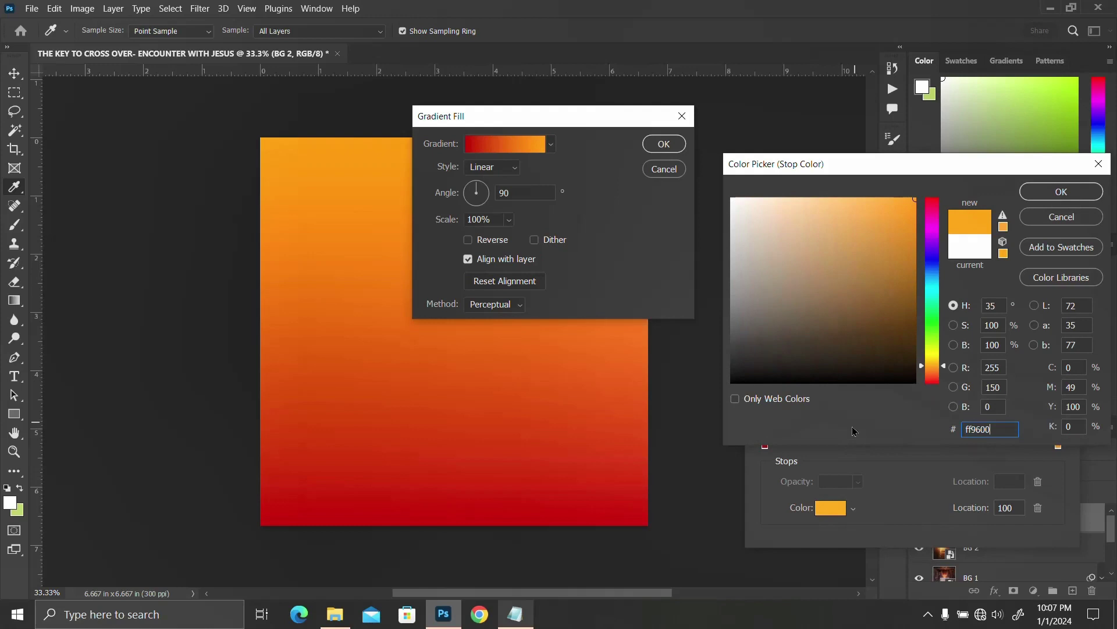
{"action": "left_click", "coordinate": [1062, 191]}
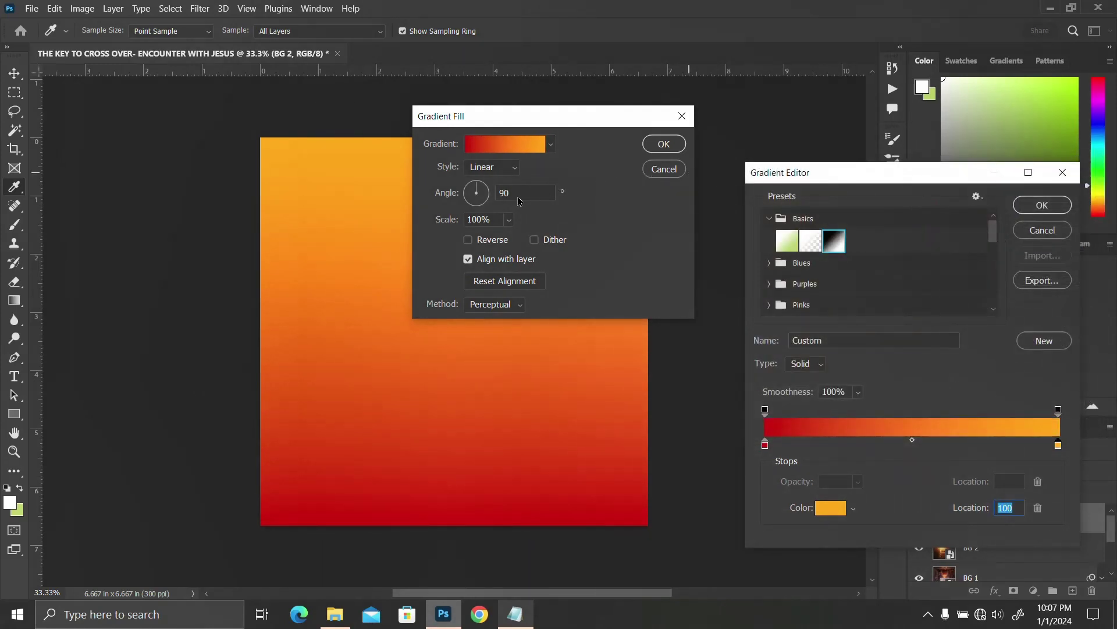
{"action": "left_click", "coordinate": [1056, 209]}
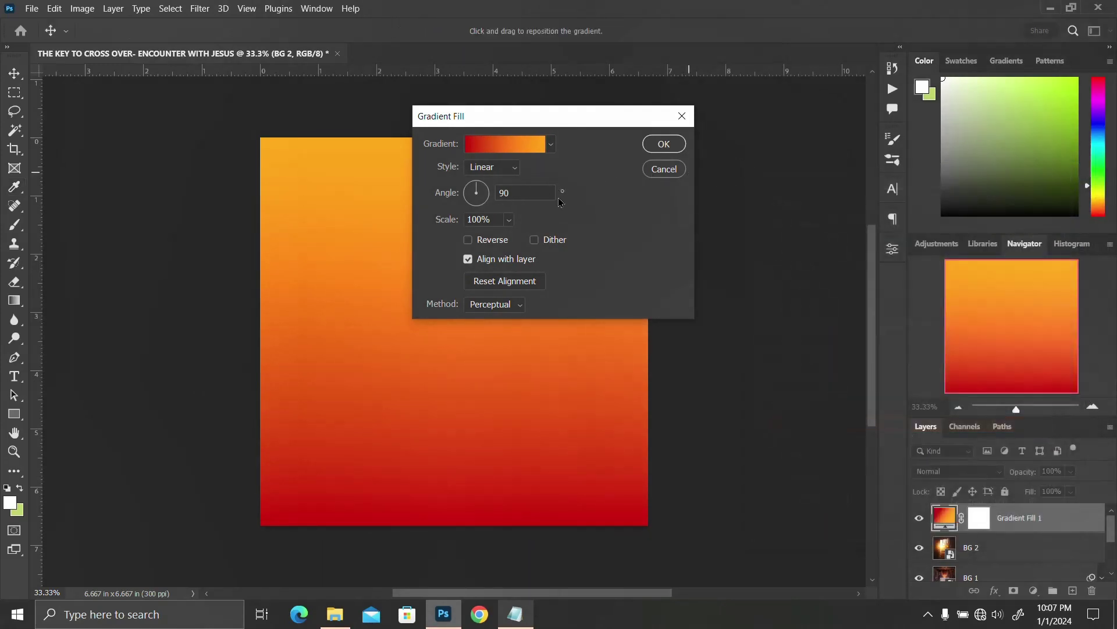
Set the gradient fill's angle to 122 degrees with the Linear style and unreversed colours, and apply the fill
{"action": "left_click_drag", "start_coordinate": [510, 192], "coordinate": [491, 197]}
{"action": "type", "text": "122.3"}
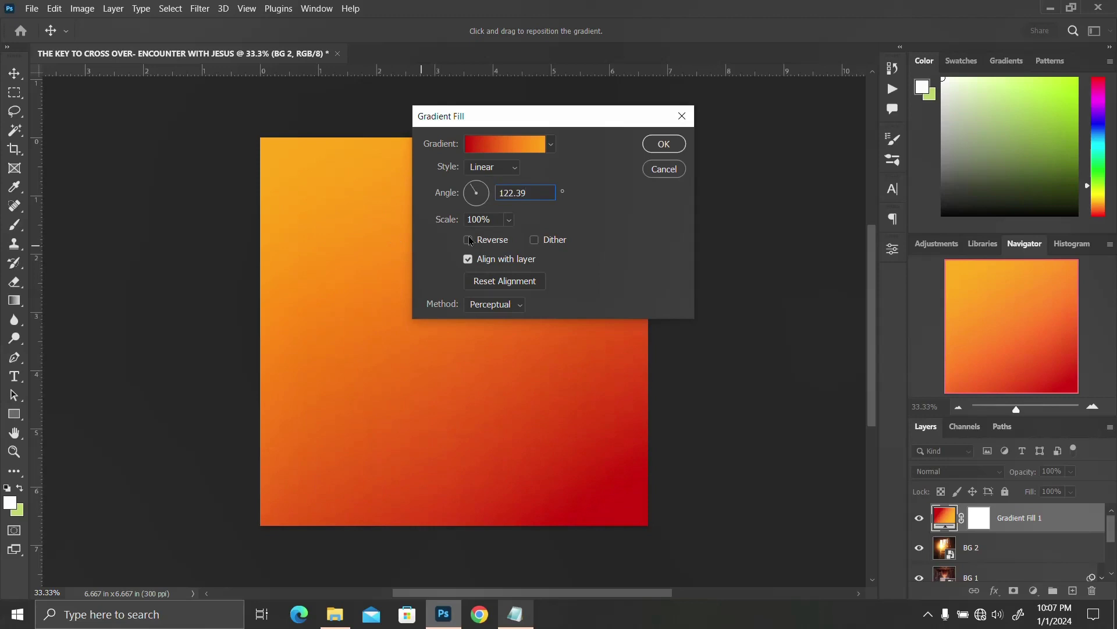
{"action": "left_click", "coordinate": [492, 169]}
{"action": "left_click", "coordinate": [480, 195]}
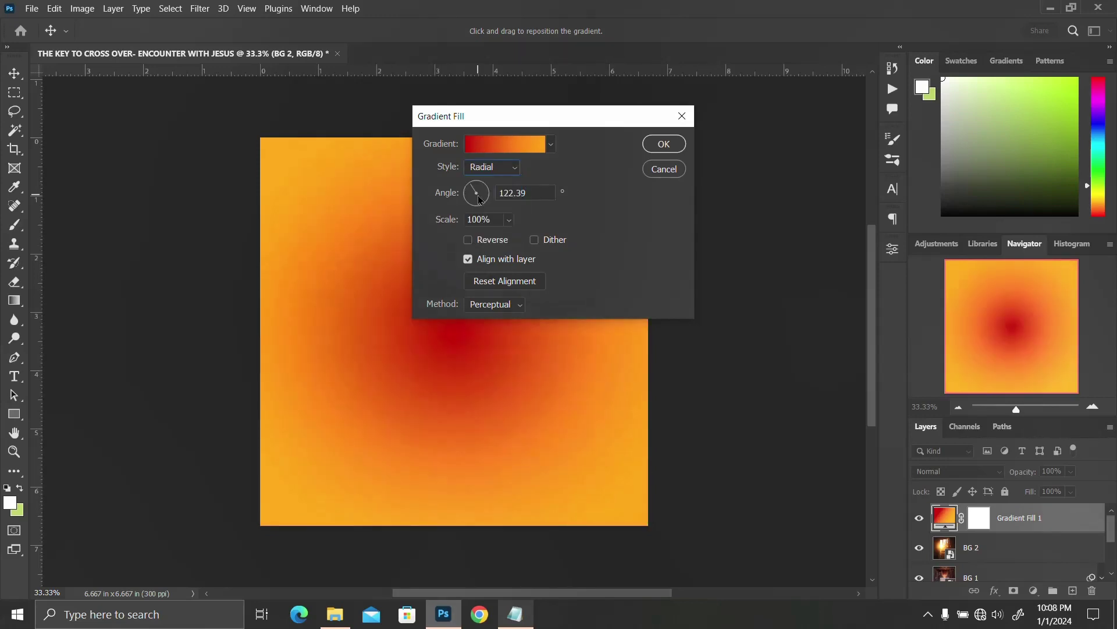
{"action": "left_click", "coordinate": [492, 172]}
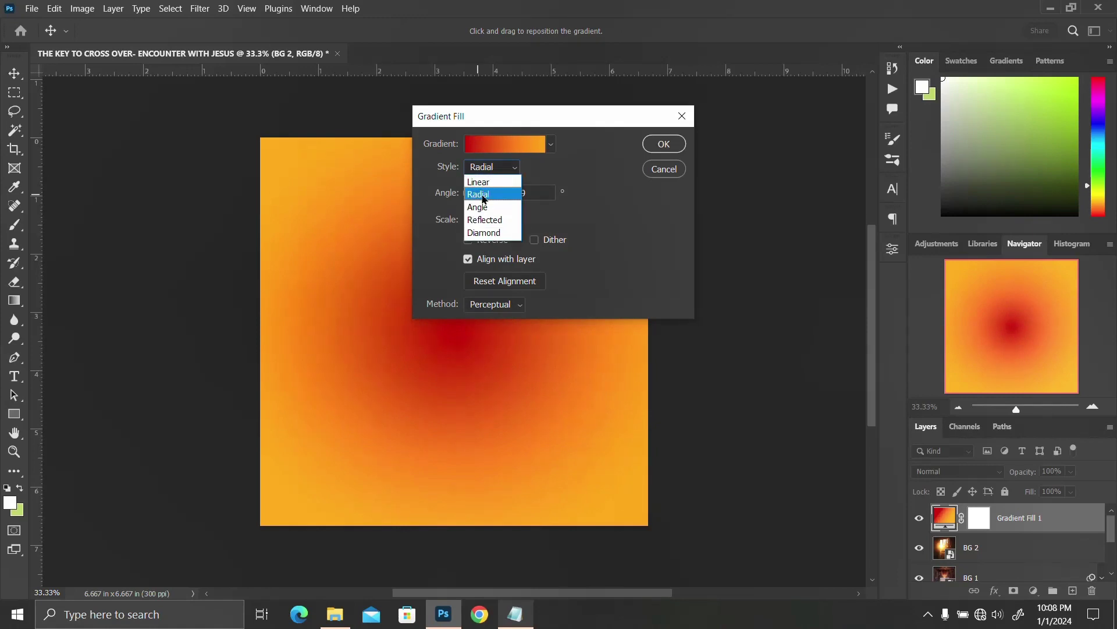
{"action": "left_click", "coordinate": [492, 180]}
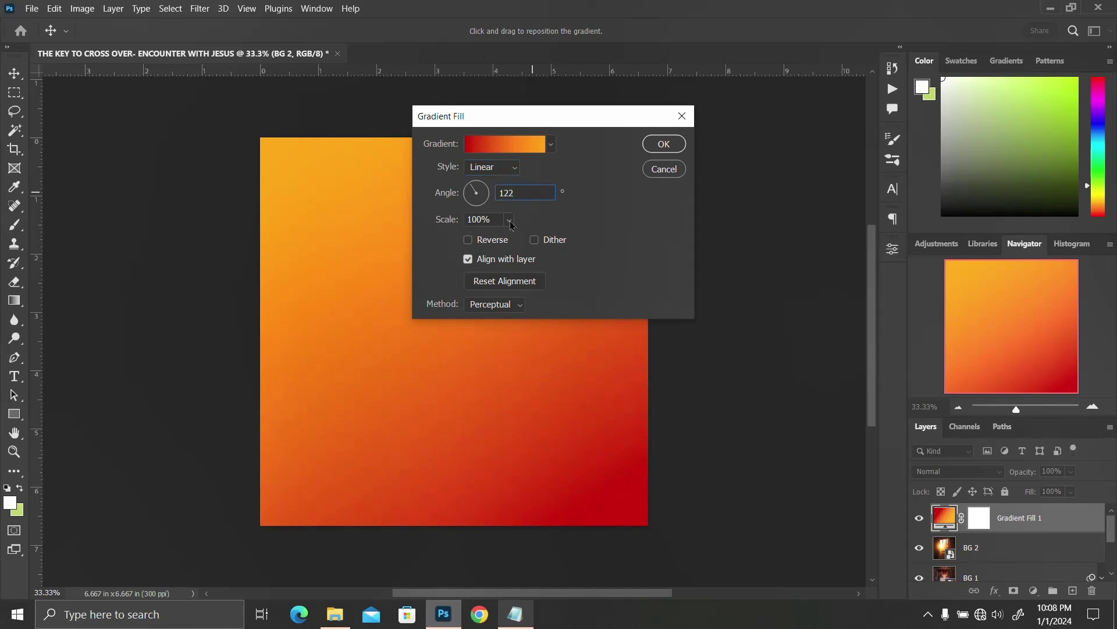
{"action": "left_click", "coordinate": [469, 240]}
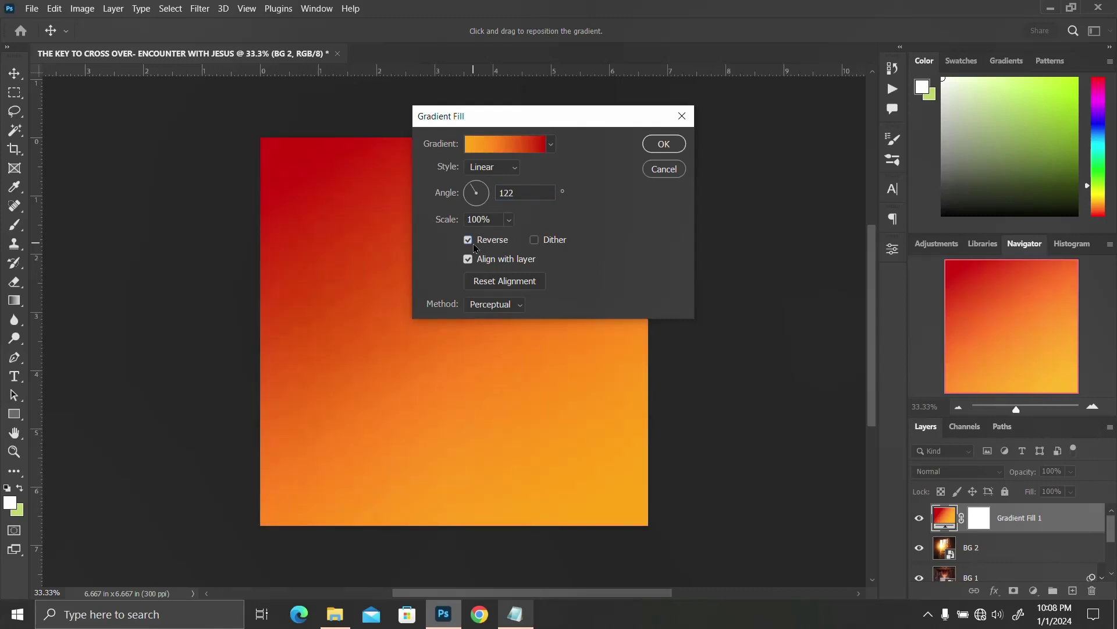
{"action": "left_click", "coordinate": [471, 241]}
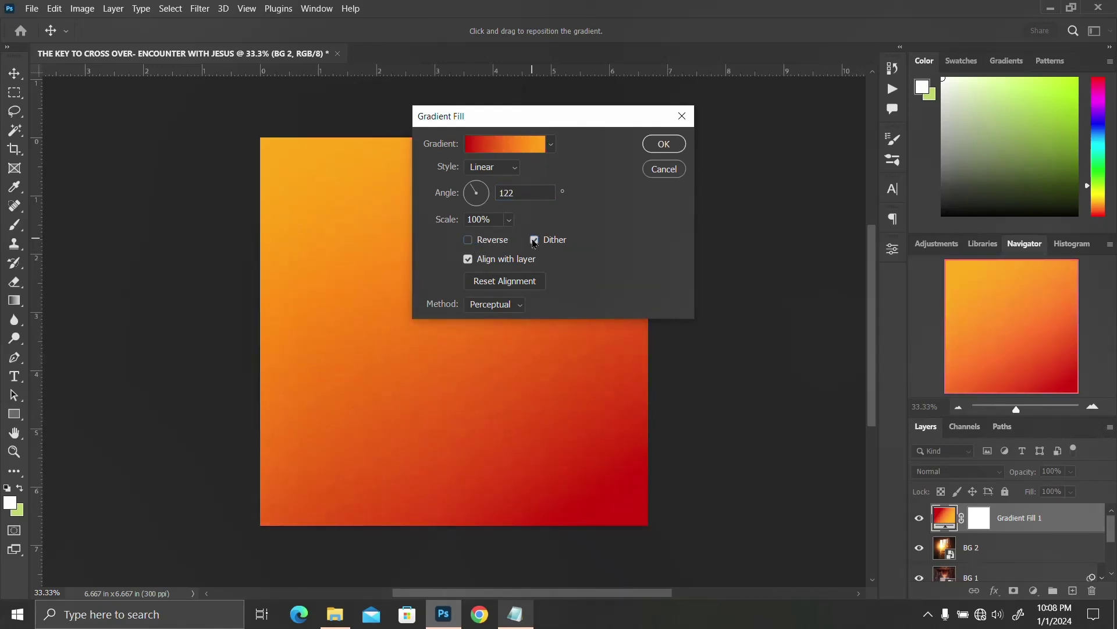
{"action": "left_click", "coordinate": [650, 146]}
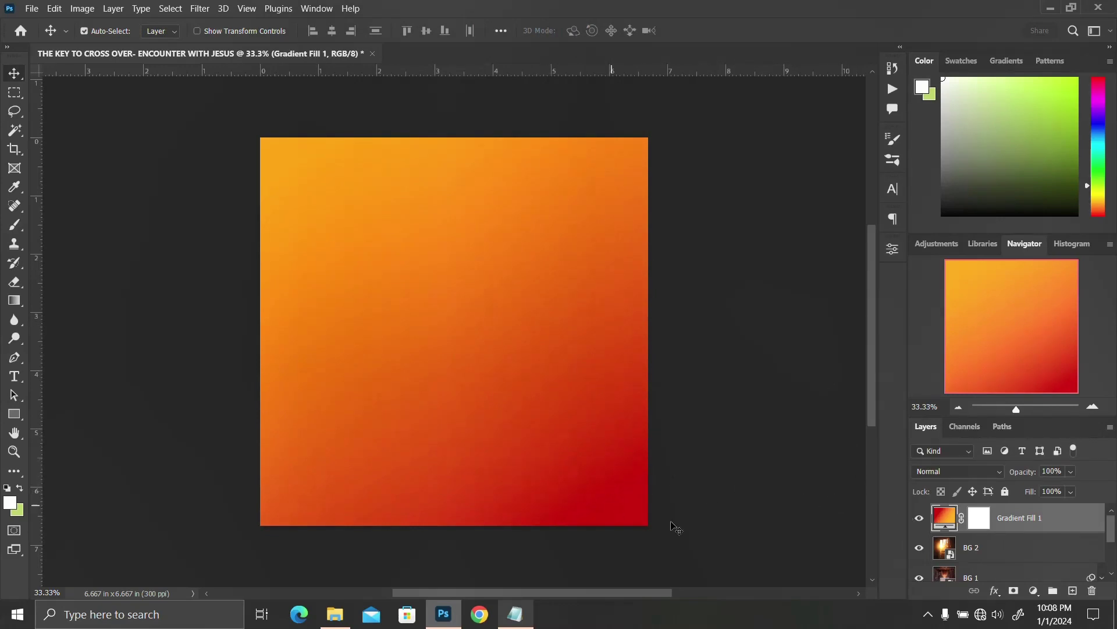
Set the Gradient Fill 1 layer's blend mode to Soft Light
{"action": "left_click", "coordinate": [981, 473]}
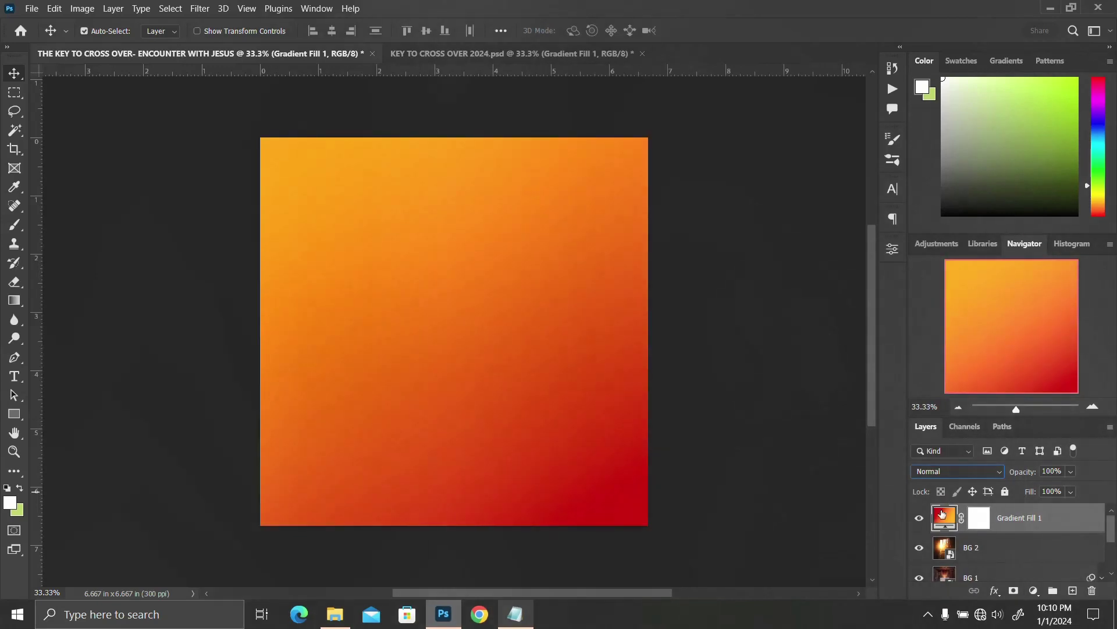
{"action": "left_click", "coordinate": [960, 472]}
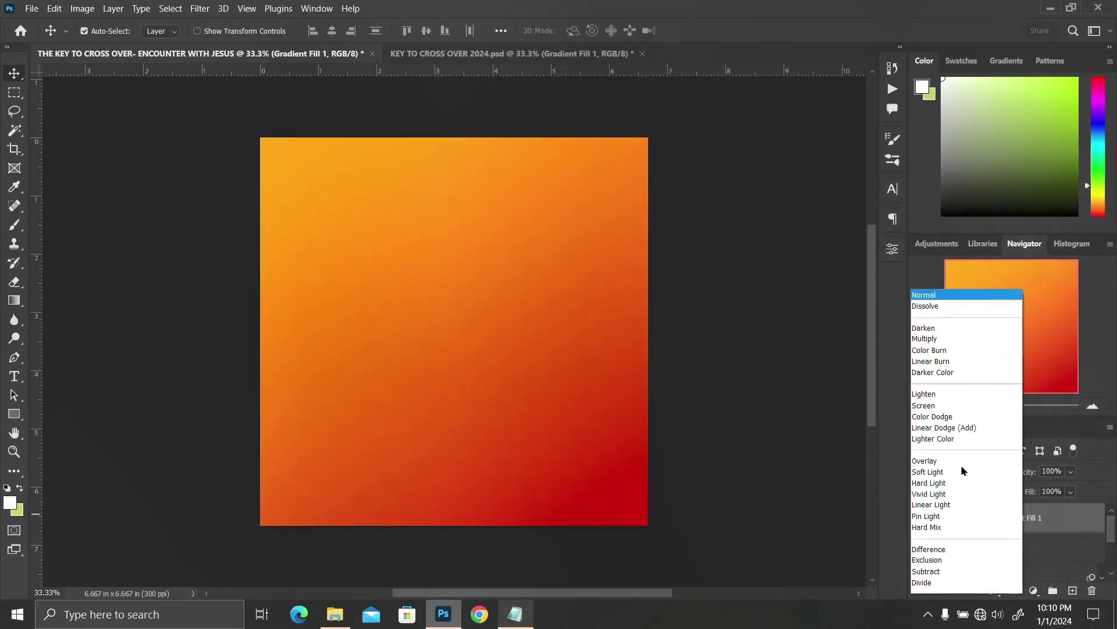
{"action": "left_click", "coordinate": [935, 425]}
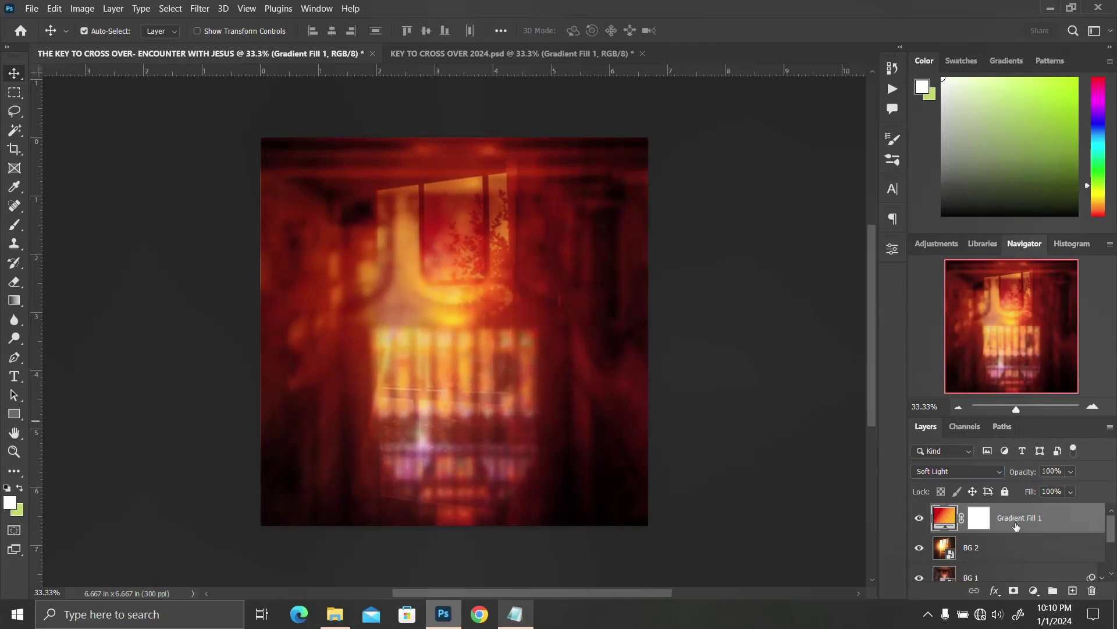
{"action": "left_click", "coordinate": [335, 614]}
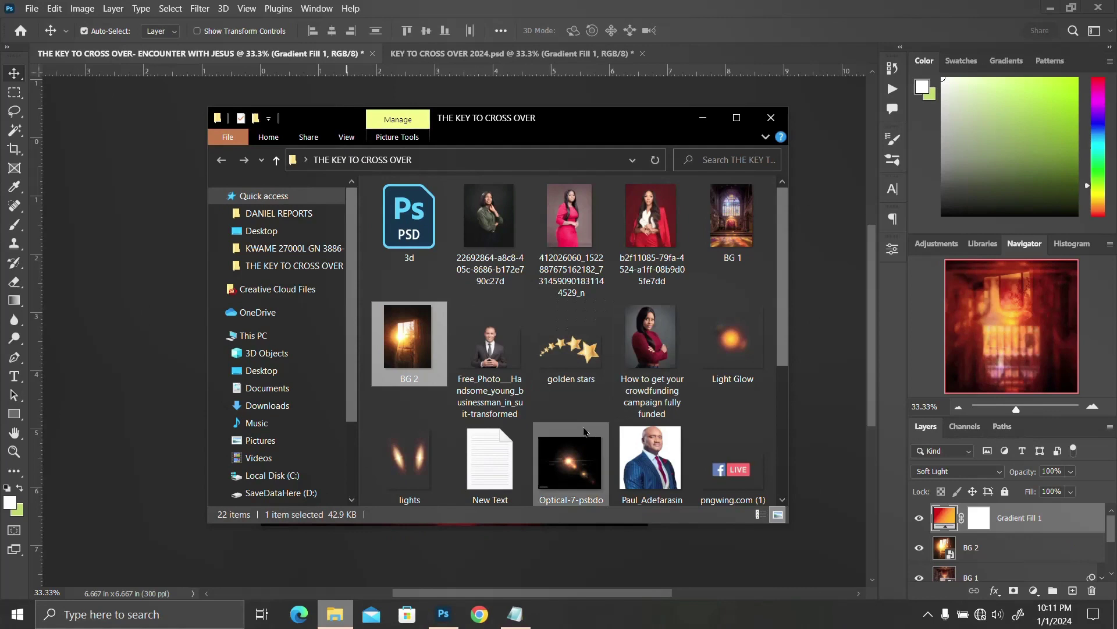
{"action": "left_click", "coordinate": [644, 452]}
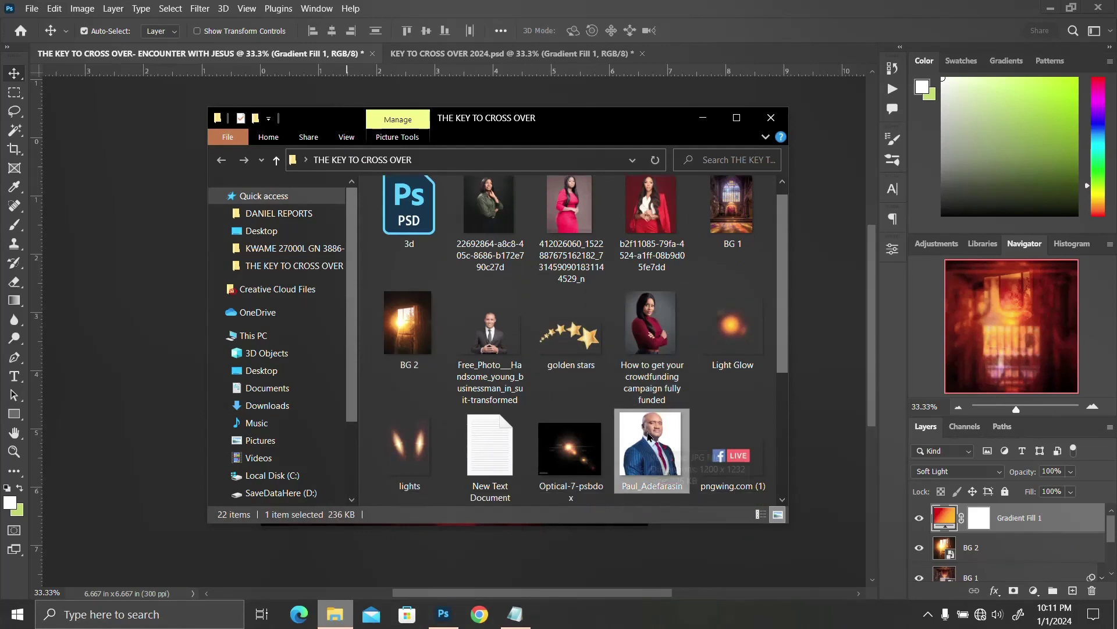
{"action": "left_click_drag", "start_coordinate": [649, 437], "coordinate": [567, 451]}
{"action": "left_click", "coordinate": [1021, 522]}
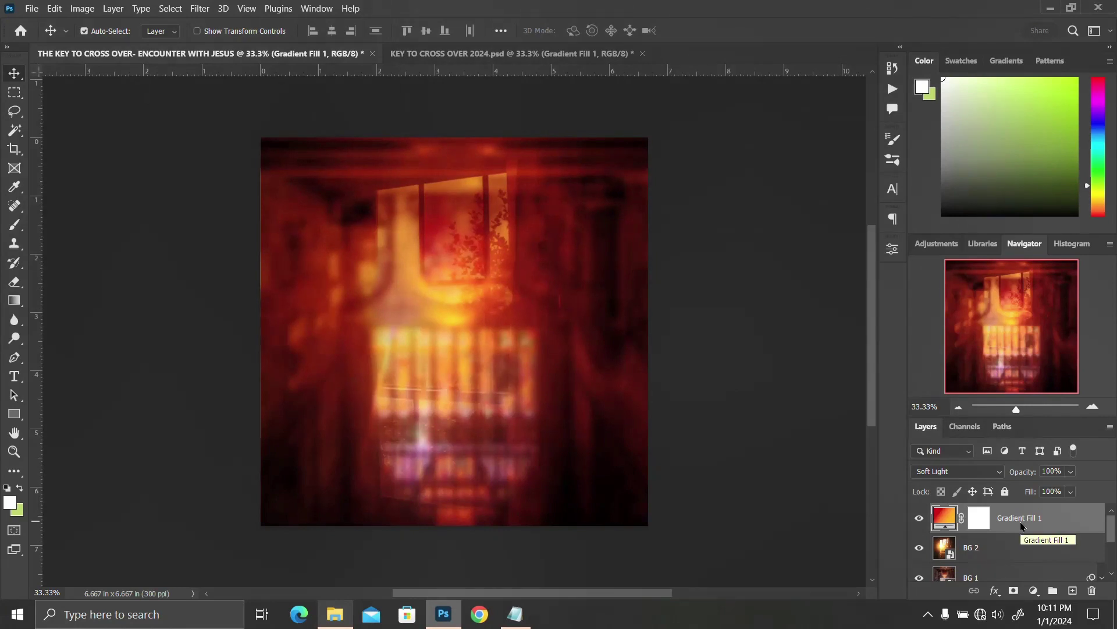
Place the worshipers image above the gradient fill, enlarge it beyond the canvas sides and set its blend mode to Soft Light
{"action": "left_click", "coordinate": [335, 614]}
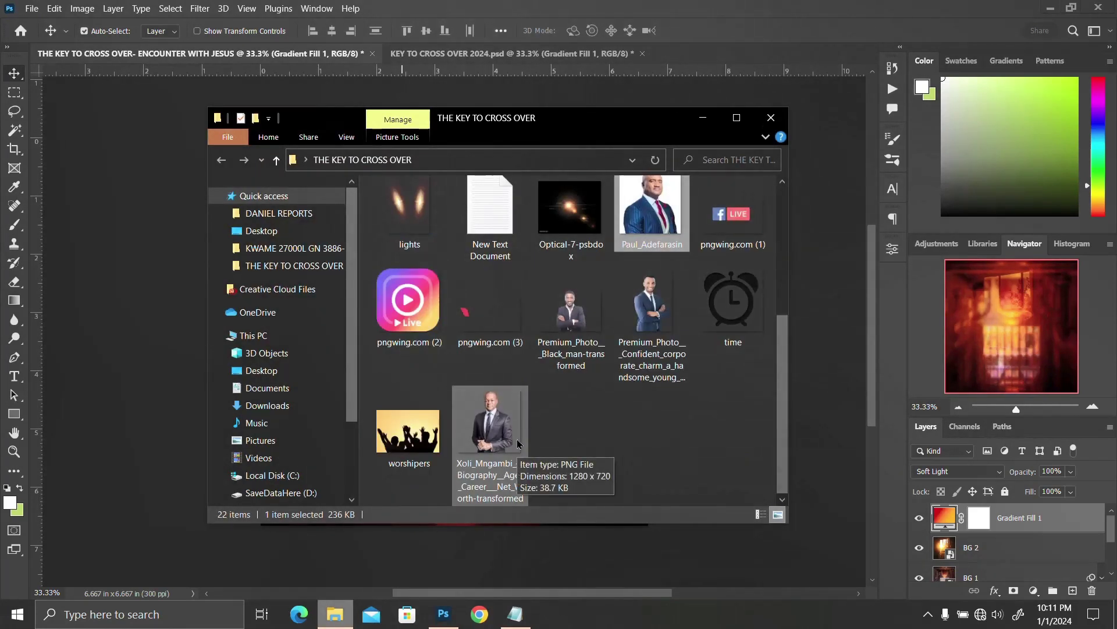
{"action": "left_click", "coordinate": [424, 433]}
{"action": "left_click_drag", "start_coordinate": [257, 448], "coordinate": [117, 378]}
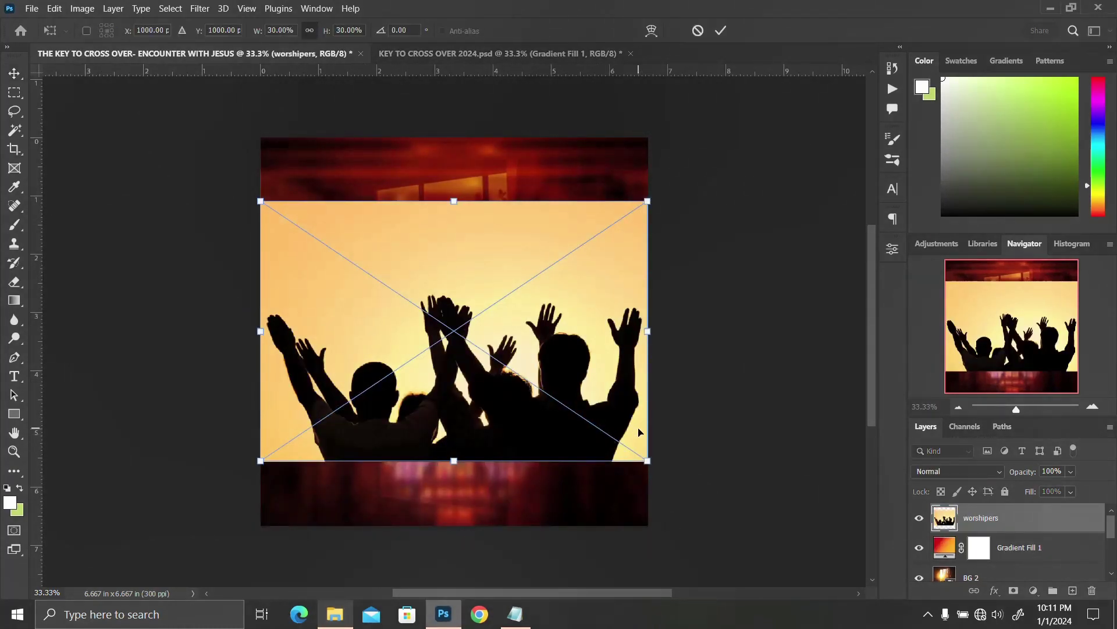
{"action": "left_click_drag", "start_coordinate": [642, 459], "coordinate": [684, 471]}
{"action": "key", "text": "Return"}
{"action": "left_click", "coordinate": [954, 477]}
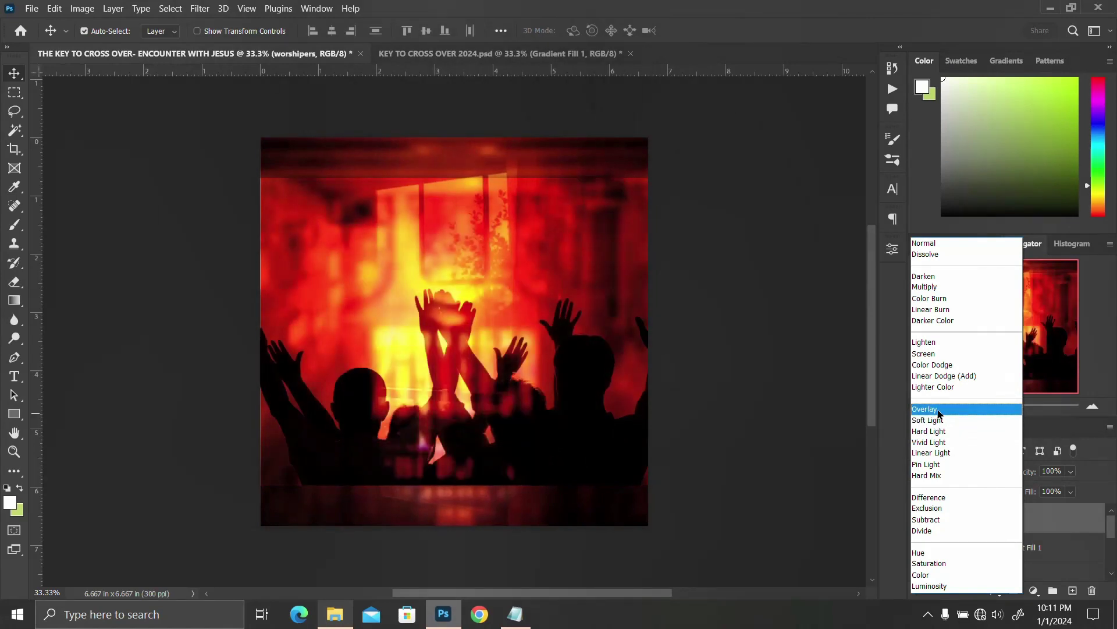
{"action": "left_click", "coordinate": [941, 420]}
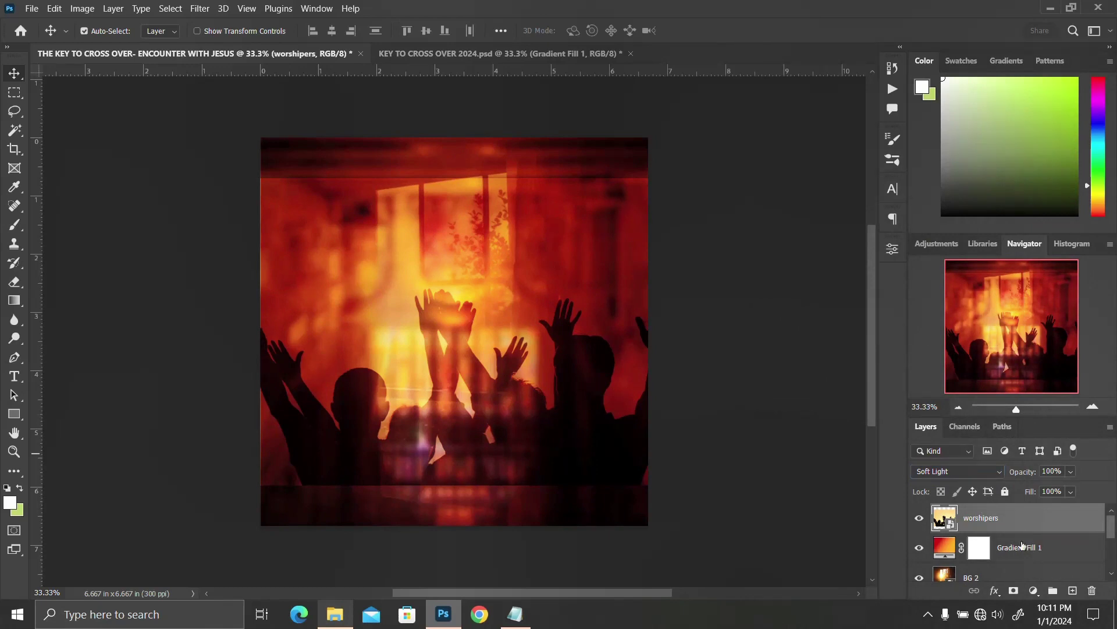
Add a layer mask to the worshipers layer and hide its hard upper and lower edges with a soft black 1200 px brush
{"action": "left_click", "coordinate": [1014, 592]}
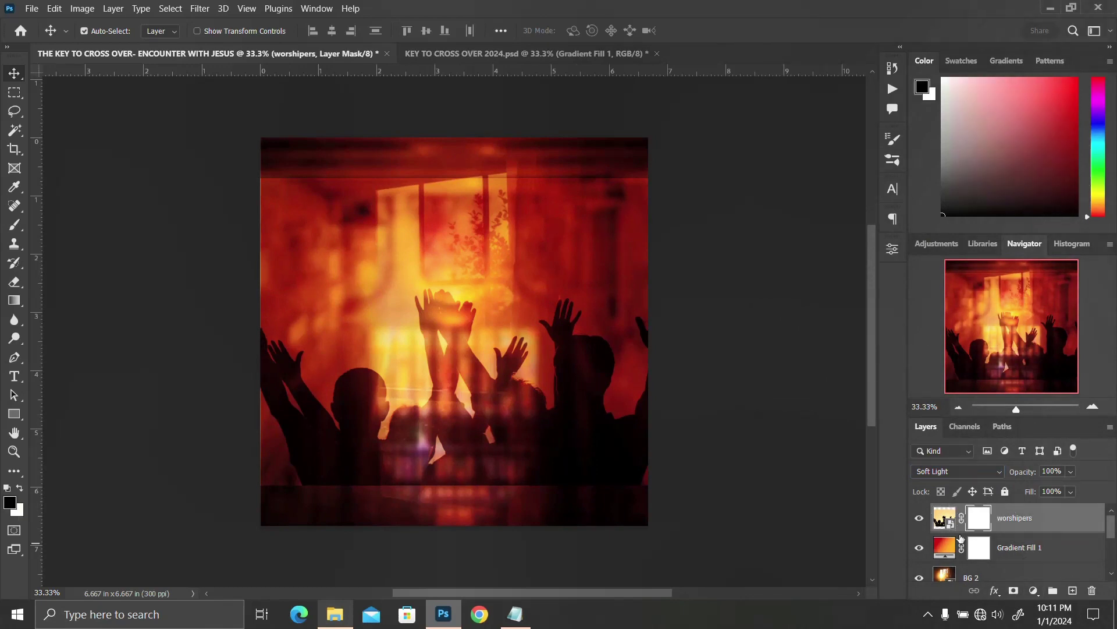
{"action": "key", "text": "b"}
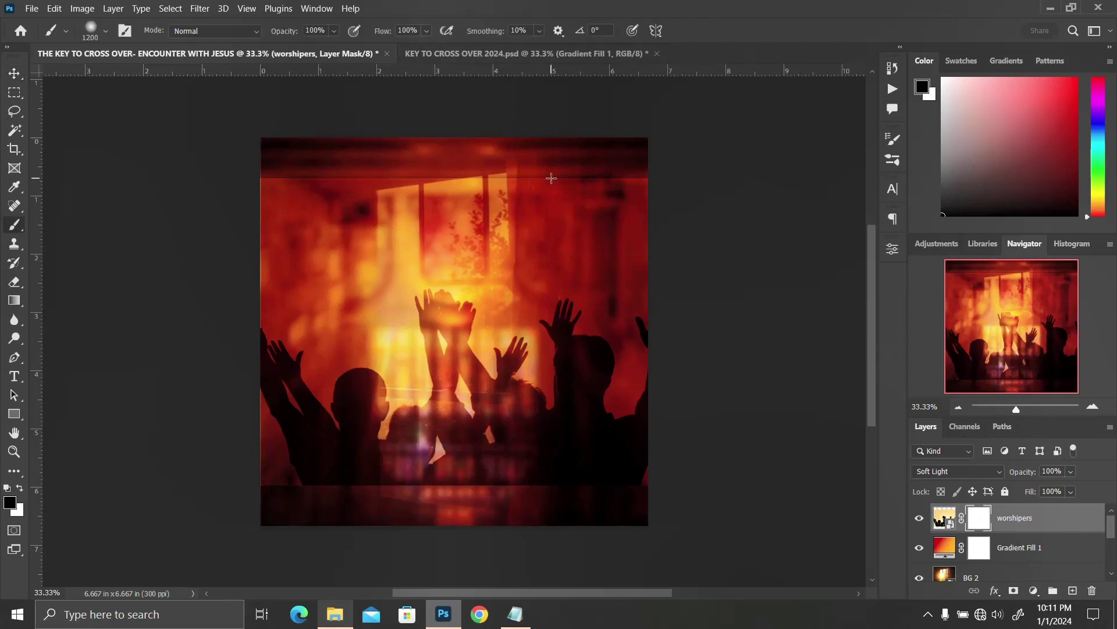
{"action": "left_click_drag", "start_coordinate": [678, 192], "coordinate": [120, 199]}
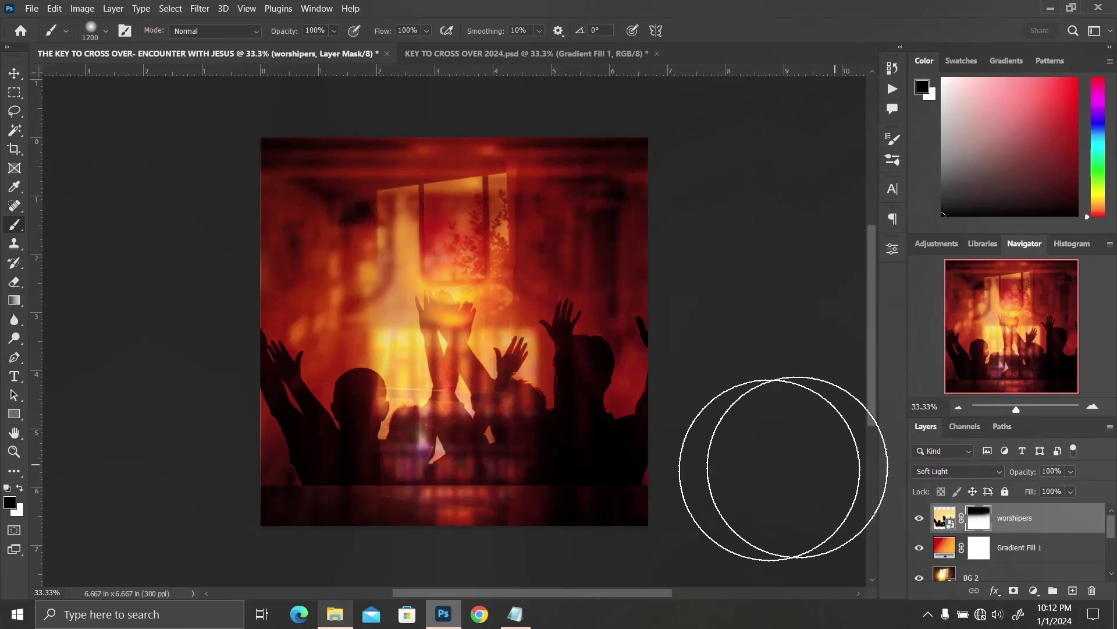
{"action": "left_click_drag", "start_coordinate": [693, 521], "coordinate": [242, 536]}
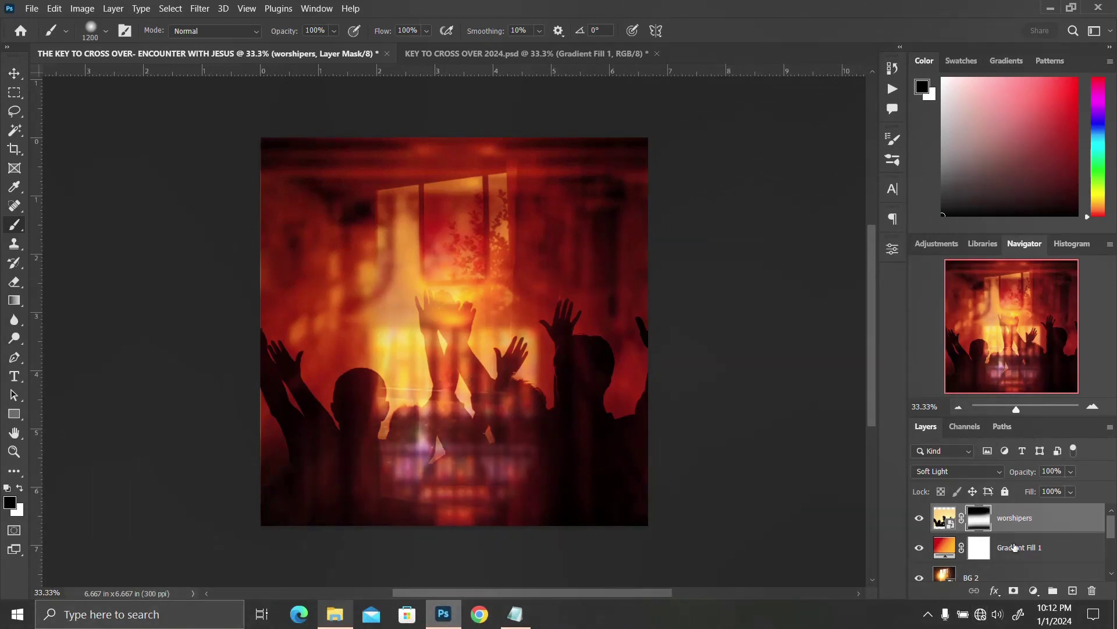
{"action": "key", "text": "v"}
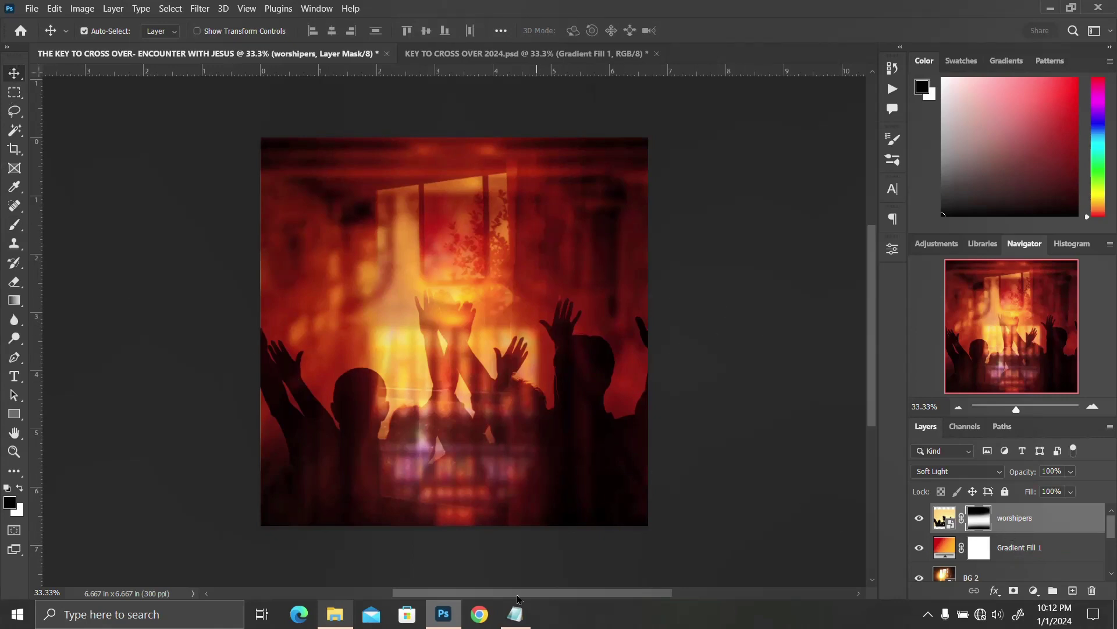
Group all layers from worshipers down to Layer 0 and name the group BACKGROUND
{"action": "left_click", "coordinate": [1034, 526]}
{"action": "scroll", "coordinate": [1025, 573], "scroll_direction": "down", "scroll_amount": 5}
{"action": "left_click", "coordinate": [997, 569], "text": "shift"}
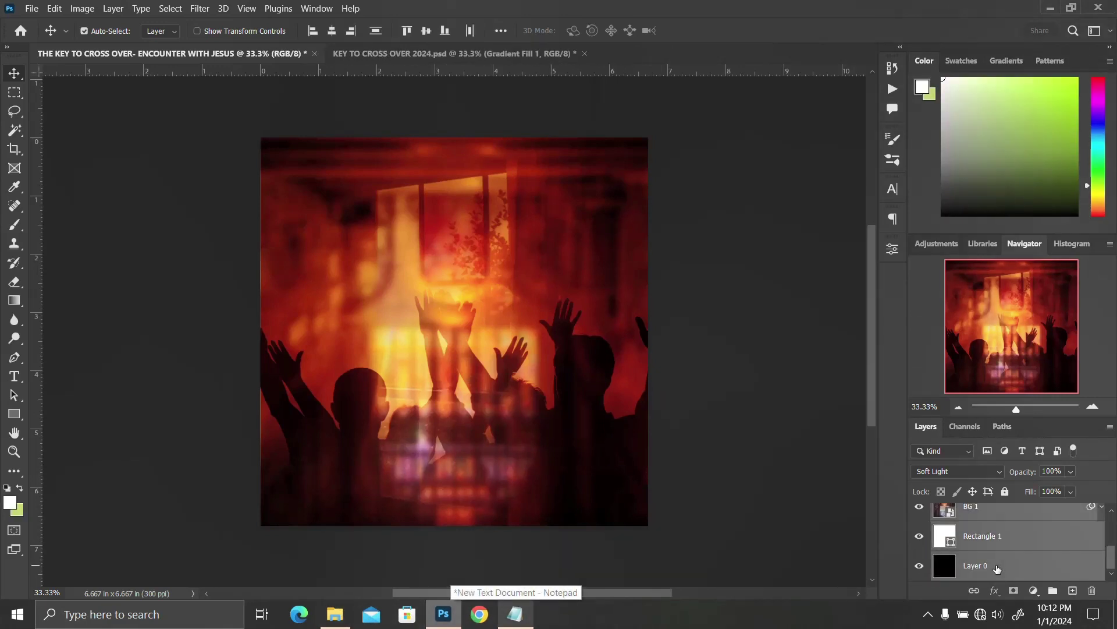
{"action": "key", "text": "ctrl+g"}
{"action": "double_click", "coordinate": [969, 513]}
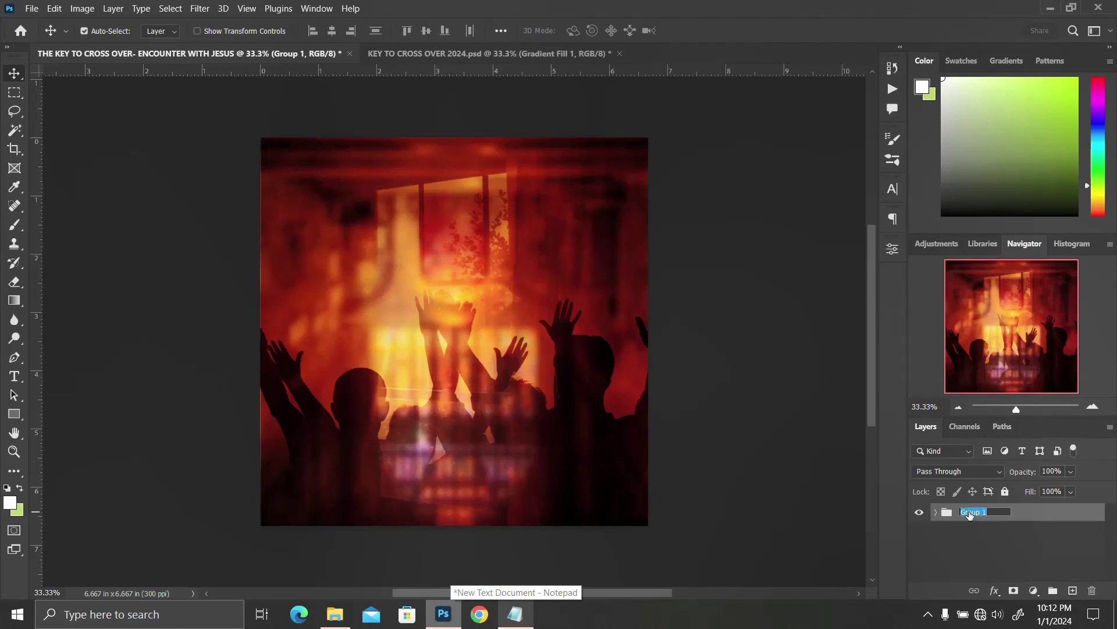
{"action": "type", "text": "BAC"}
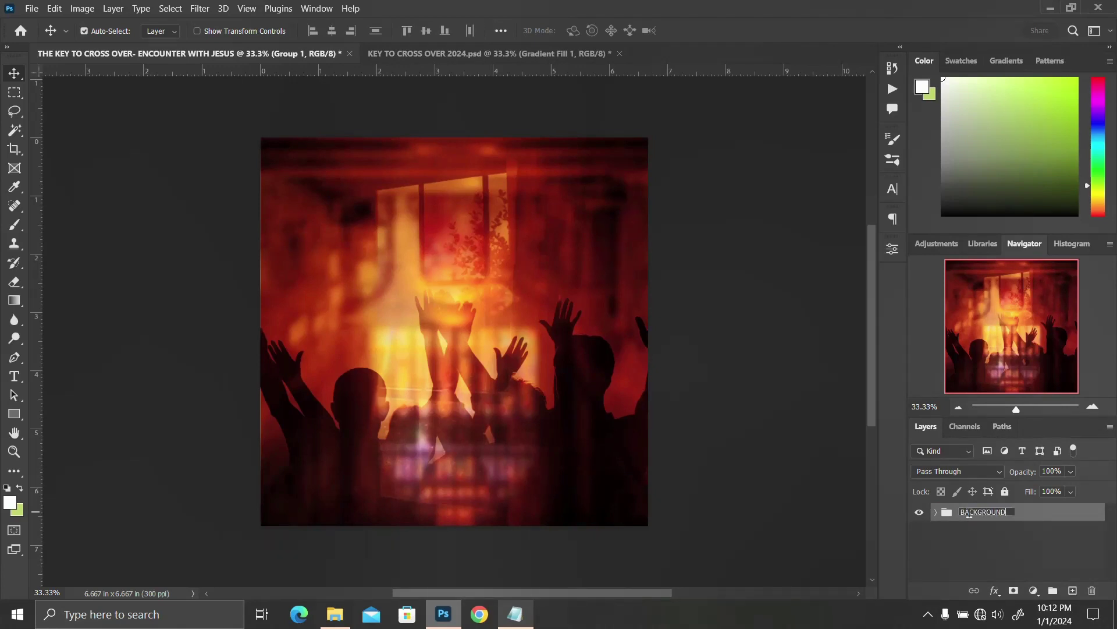
{"action": "type", "text": "KGROUND"}
{"action": "key", "text": "Return"}
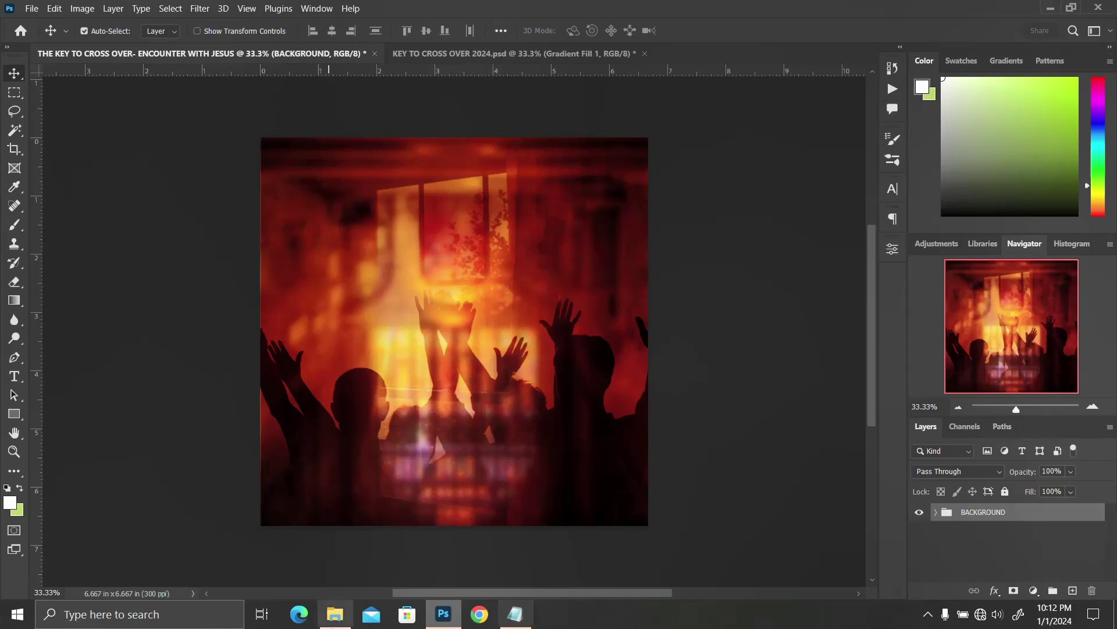
Place the speaker's portrait in the blue pinstripe suit above the BACKGROUND group at canvas height and rasterize its layer
{"action": "left_click", "coordinate": [335, 614]}
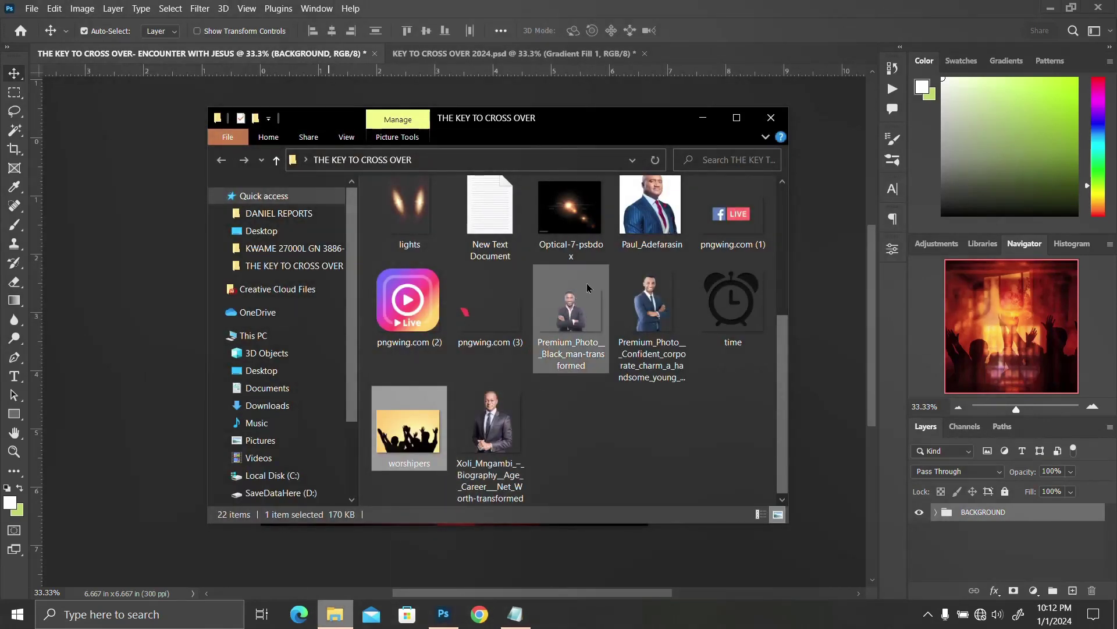
{"action": "left_click_drag", "start_coordinate": [643, 227], "coordinate": [134, 353]}
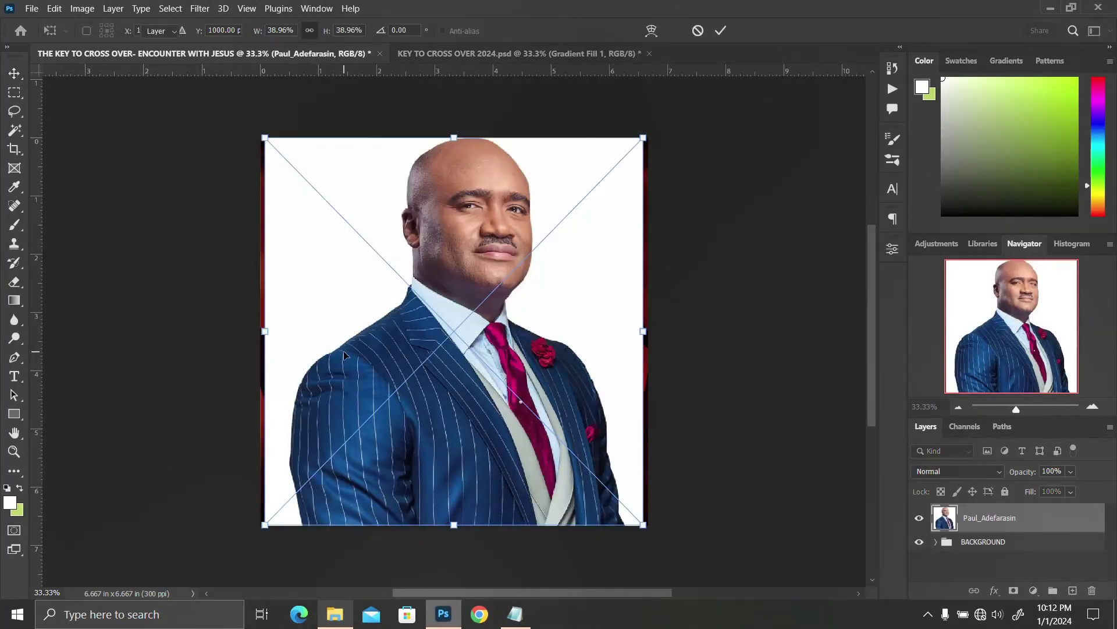
{"action": "key", "text": "Return"}
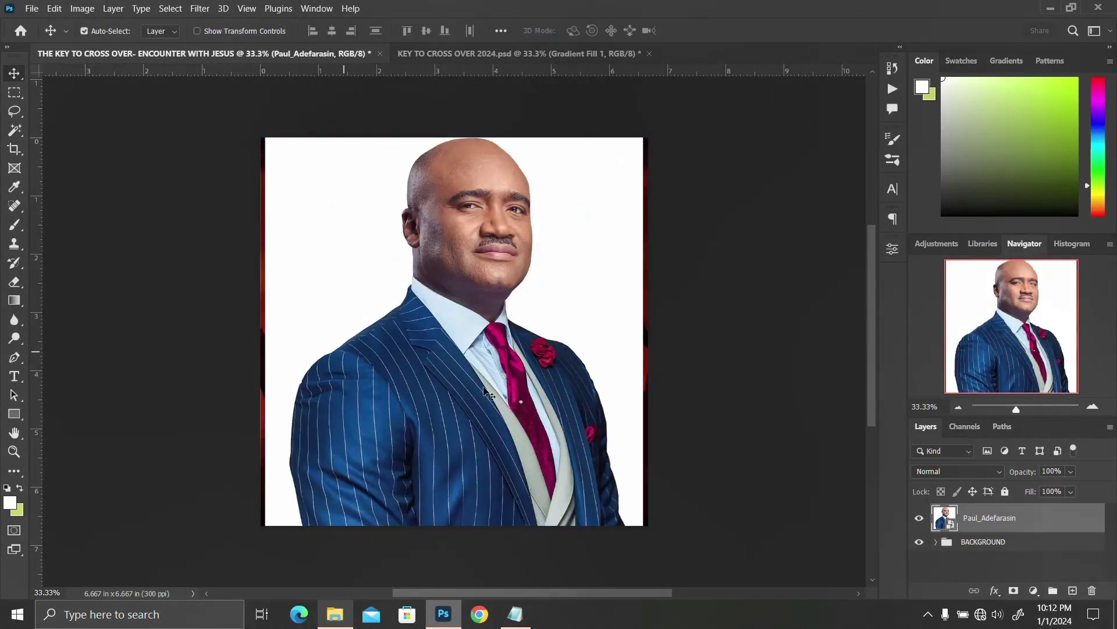
{"action": "right_click", "coordinate": [980, 518]}
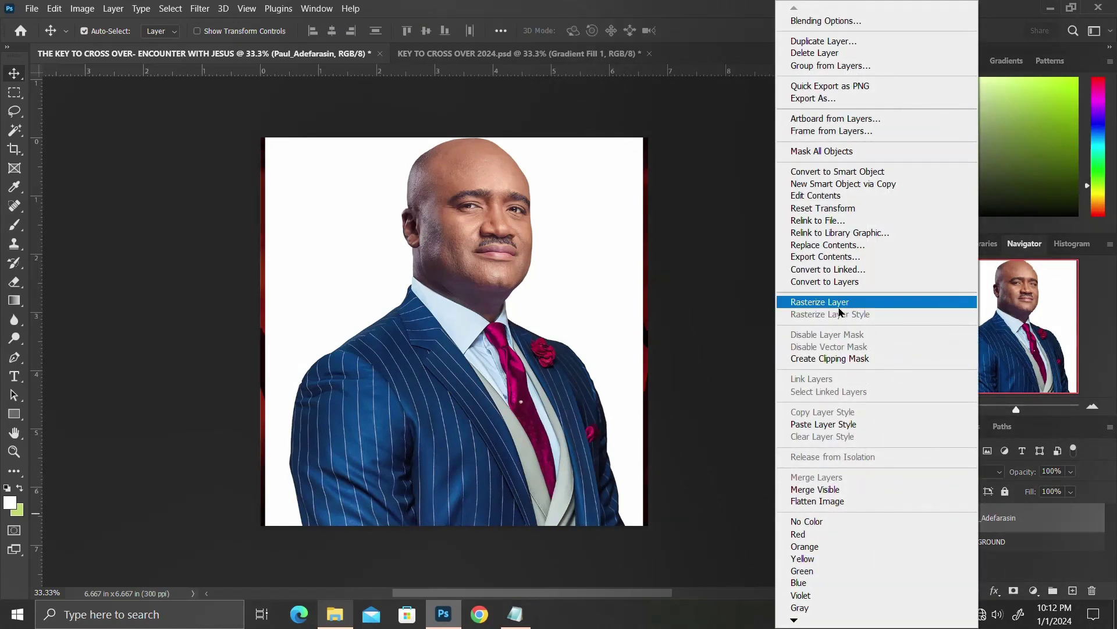
{"action": "left_click", "coordinate": [838, 301]}
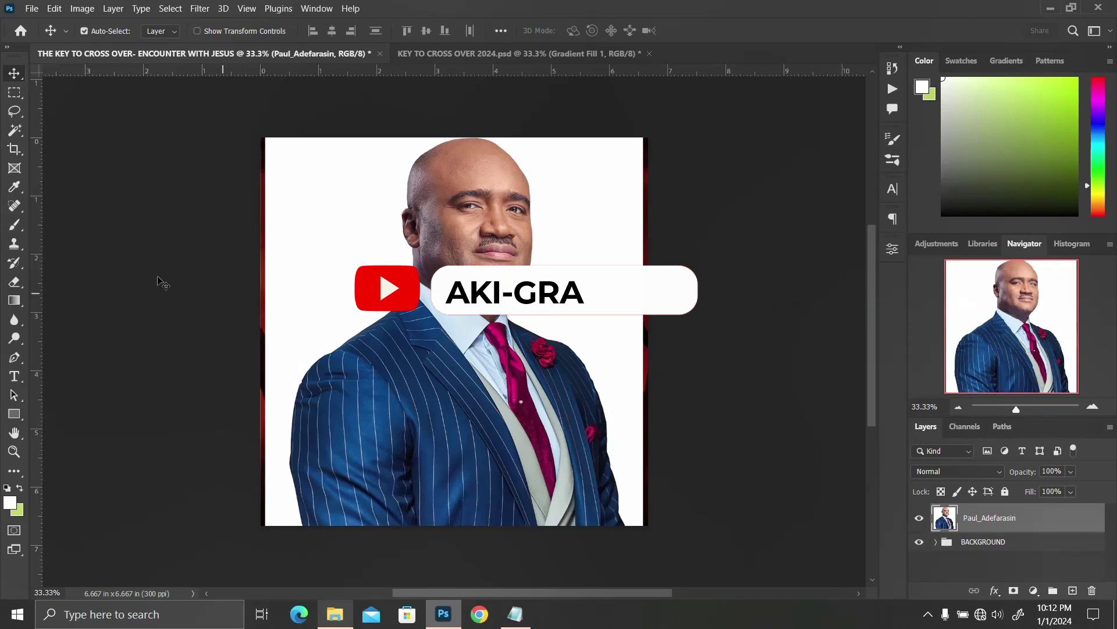
Remove the portrait's white background using a contiguous Magic Wand selection with tolerance 32, and clear the selection
{"action": "left_click", "coordinate": [19, 135]}
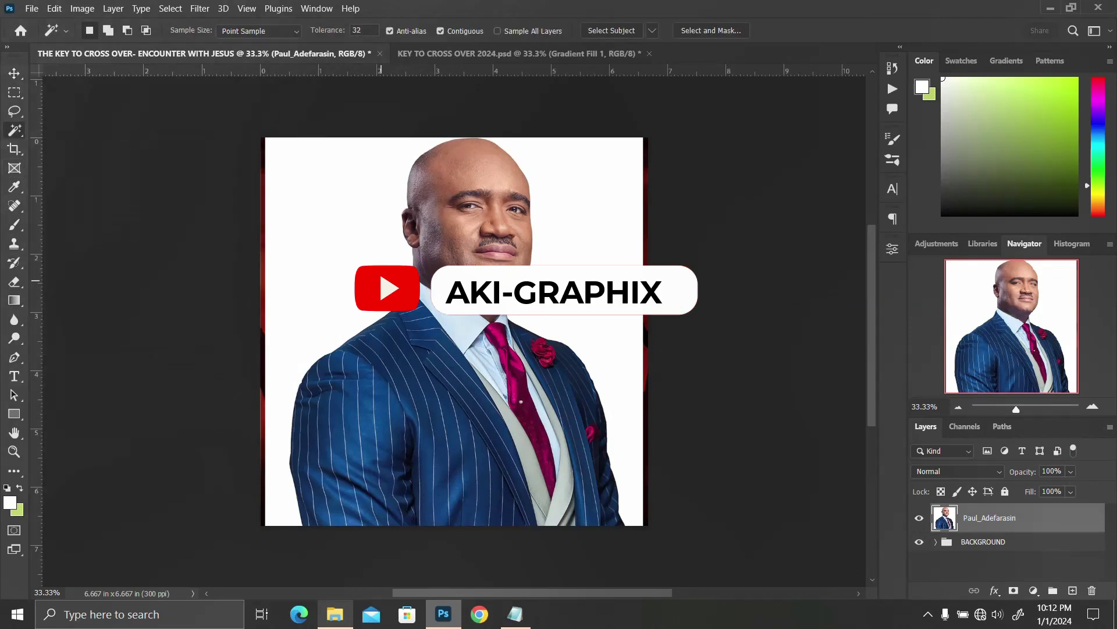
{"action": "left_click", "coordinate": [364, 263]}
{"action": "key", "text": "Delete"}
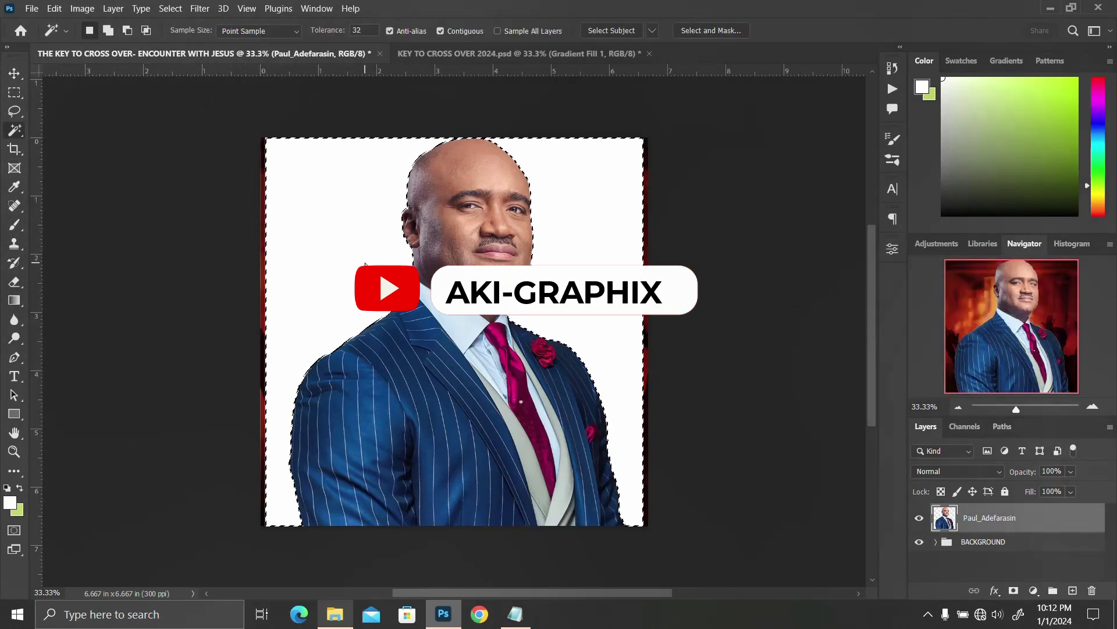
{"action": "key", "text": "ctrl+d"}
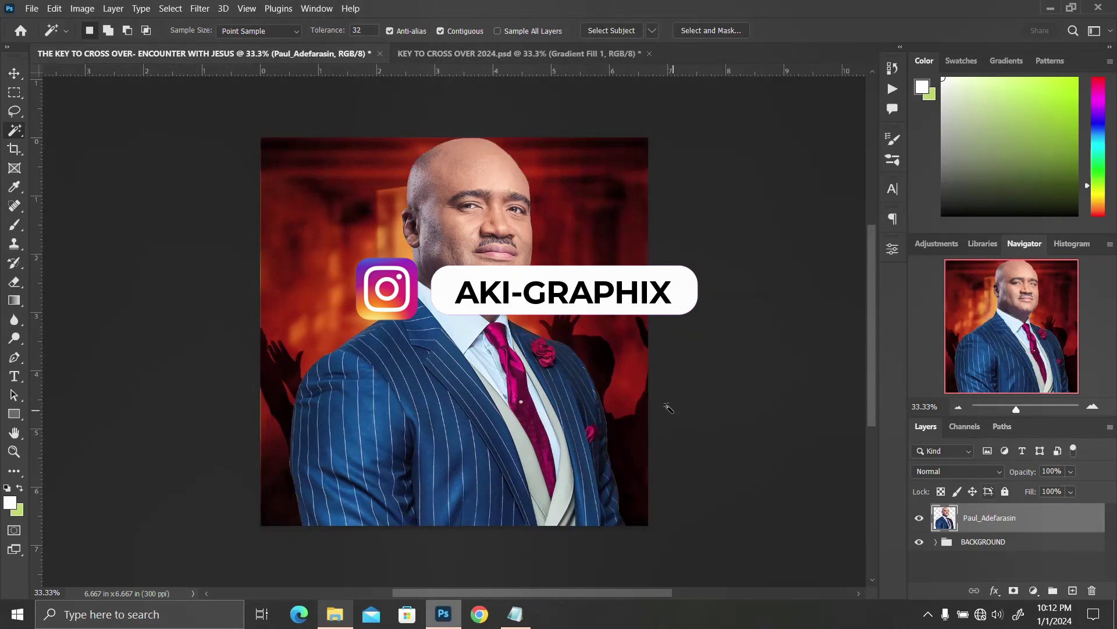
Flip the speaker's portrait horizontally
{"action": "key", "text": "v"}
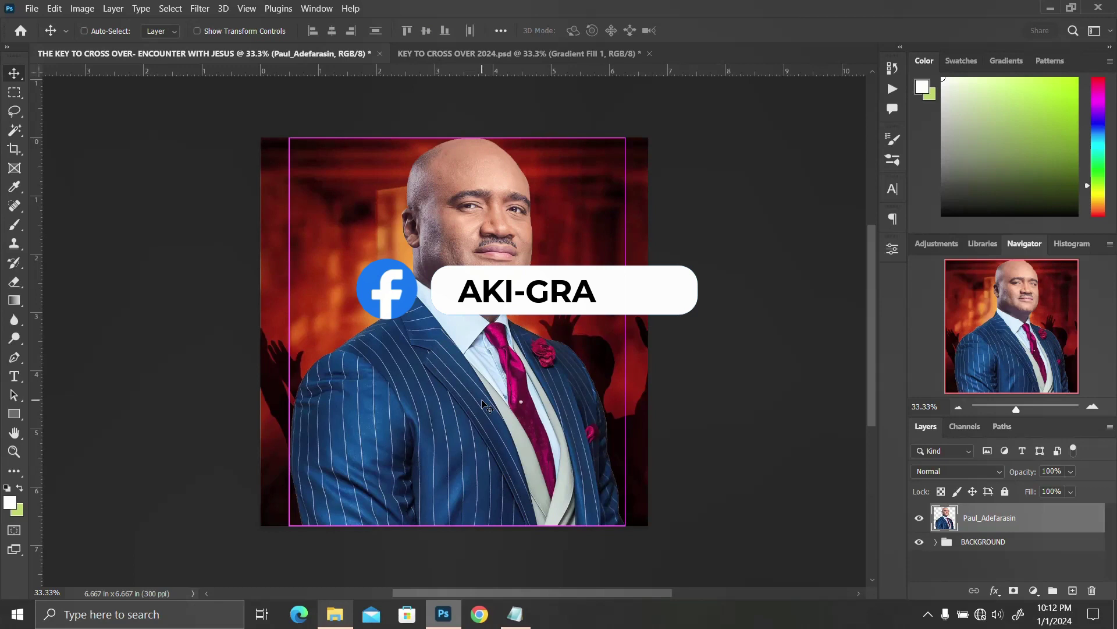
{"action": "key", "text": "ctrl+t"}
{"action": "right_click", "coordinate": [482, 400]}
{"action": "left_click", "coordinate": [518, 379]}
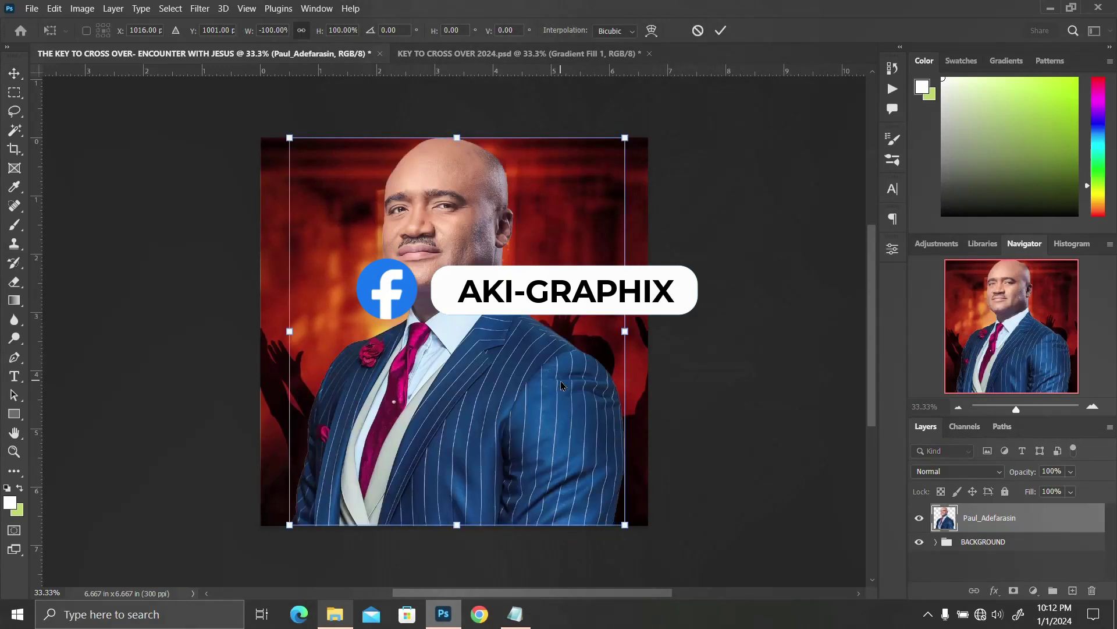
{"action": "key", "text": "Return"}
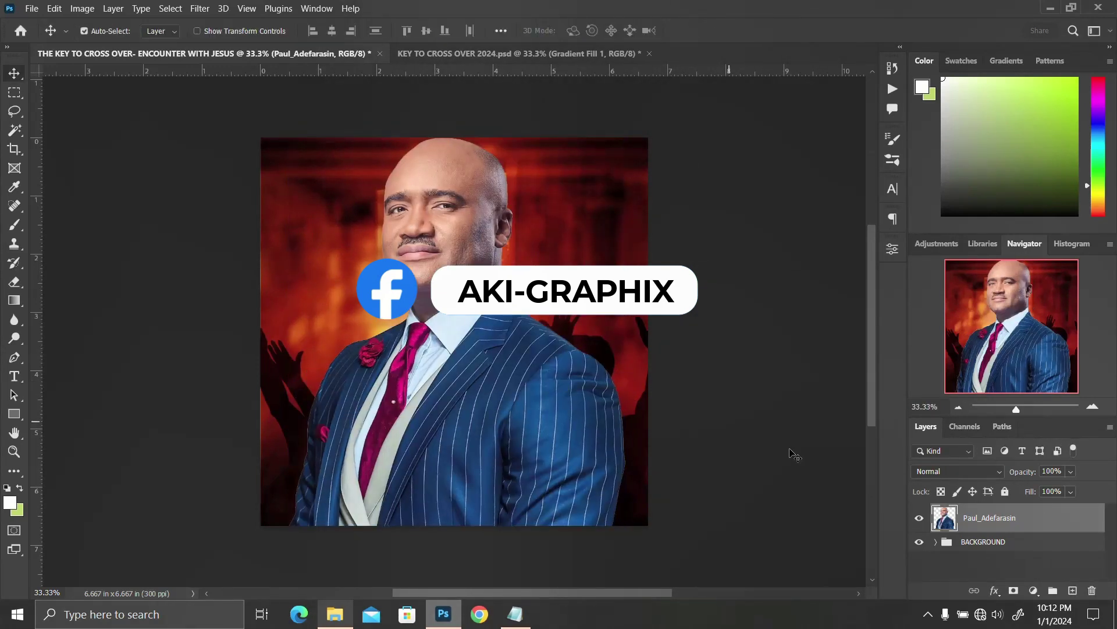
Add a dark red Solid Color fill layer, #360e0e, above the speaker's portrait
{"action": "left_click", "coordinate": [1034, 589]}
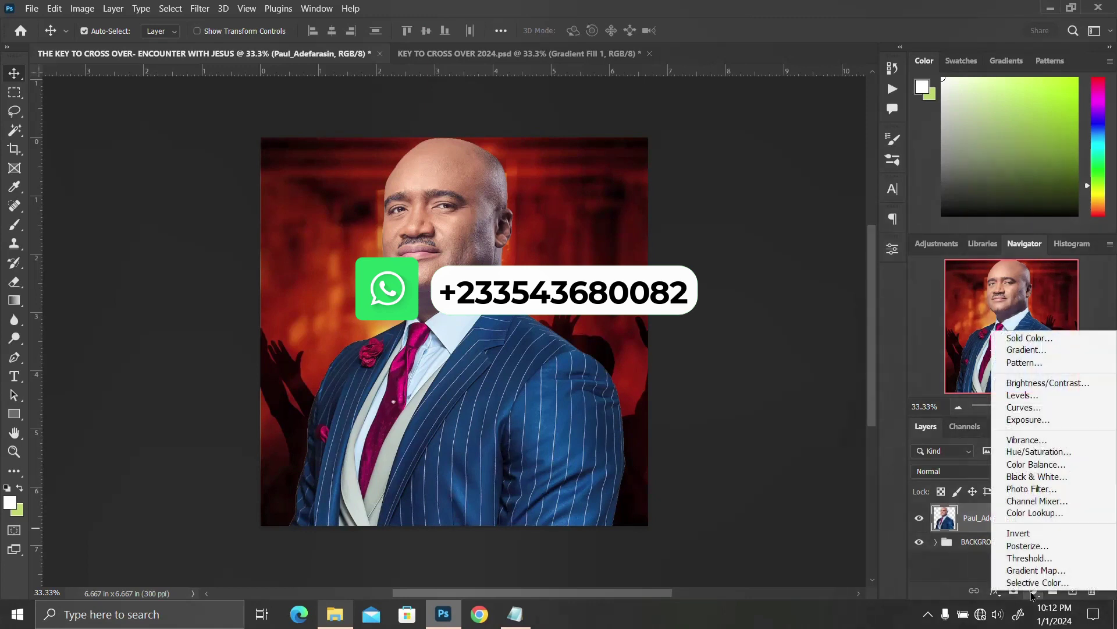
{"action": "left_click", "coordinate": [1028, 338]}
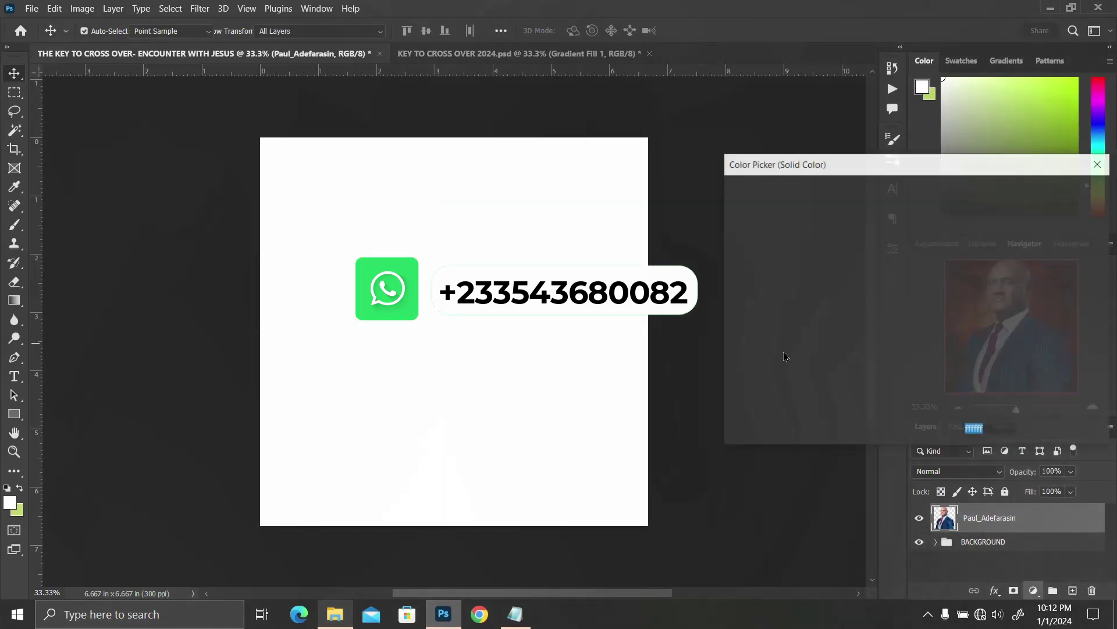
{"action": "mouse_move", "coordinate": [888, 313]}
{"action": "left_mouse_down"}
{"action": "mouse_move", "coordinate": [903, 319]}
{"action": "mouse_move", "coordinate": [902, 340]}
{"action": "mouse_move", "coordinate": [848, 342]}
{"action": "mouse_move", "coordinate": [870, 344]}
{"action": "left_mouse_up"}
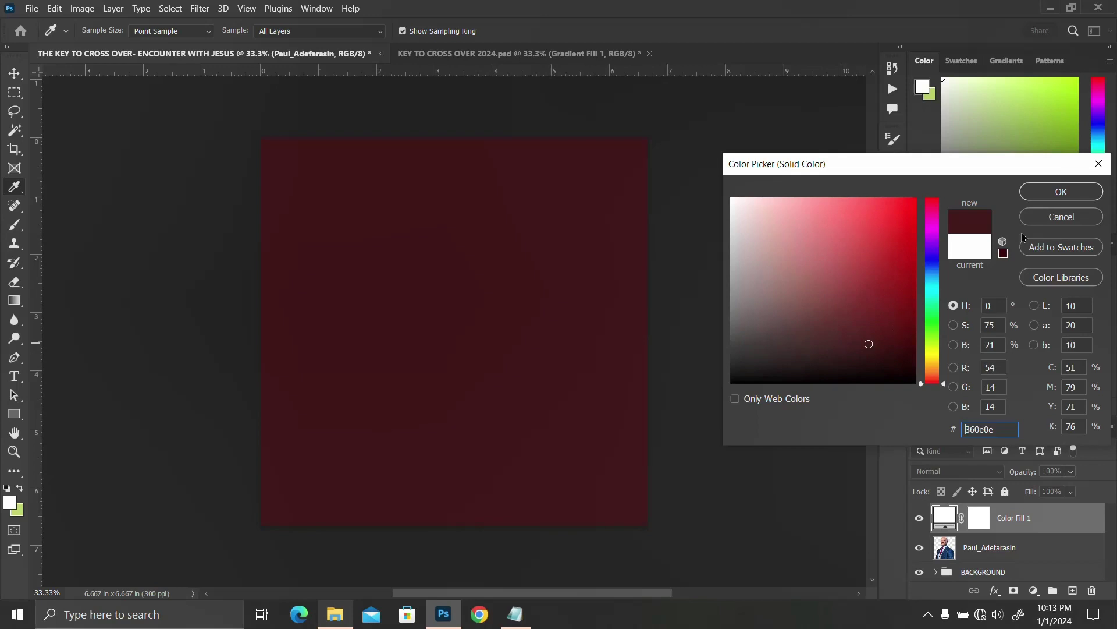
{"action": "left_click", "coordinate": [1060, 191]}
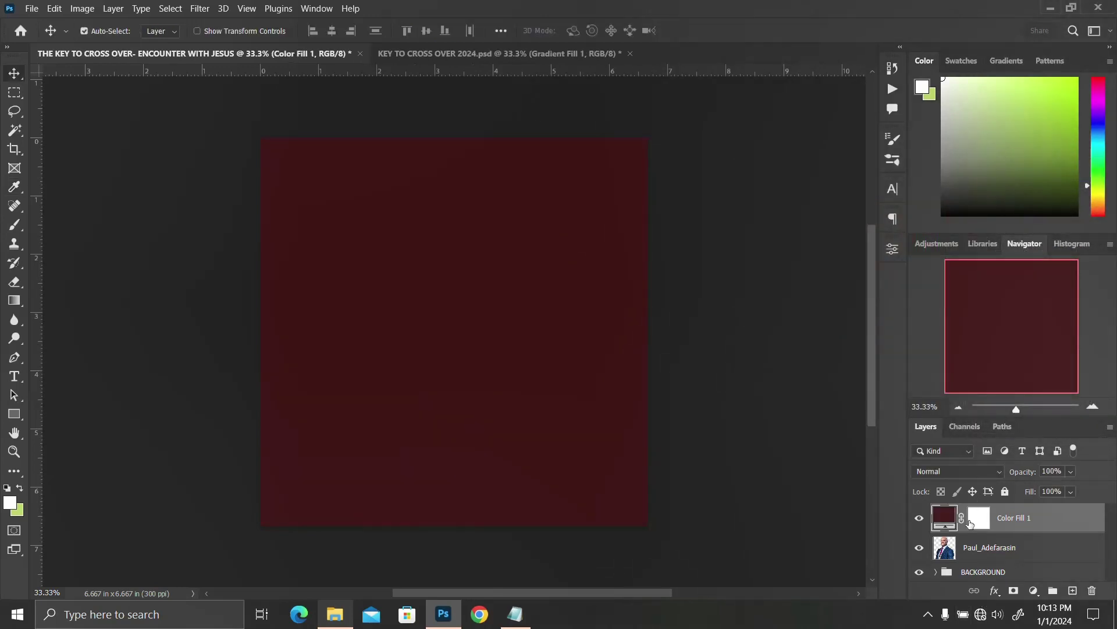
Paint black on the Color Fill 1 mask with a soft 1200 px brush, revealing the speaker's head and chest but keeping the lower canvas dark red
{"action": "key", "text": "b"}
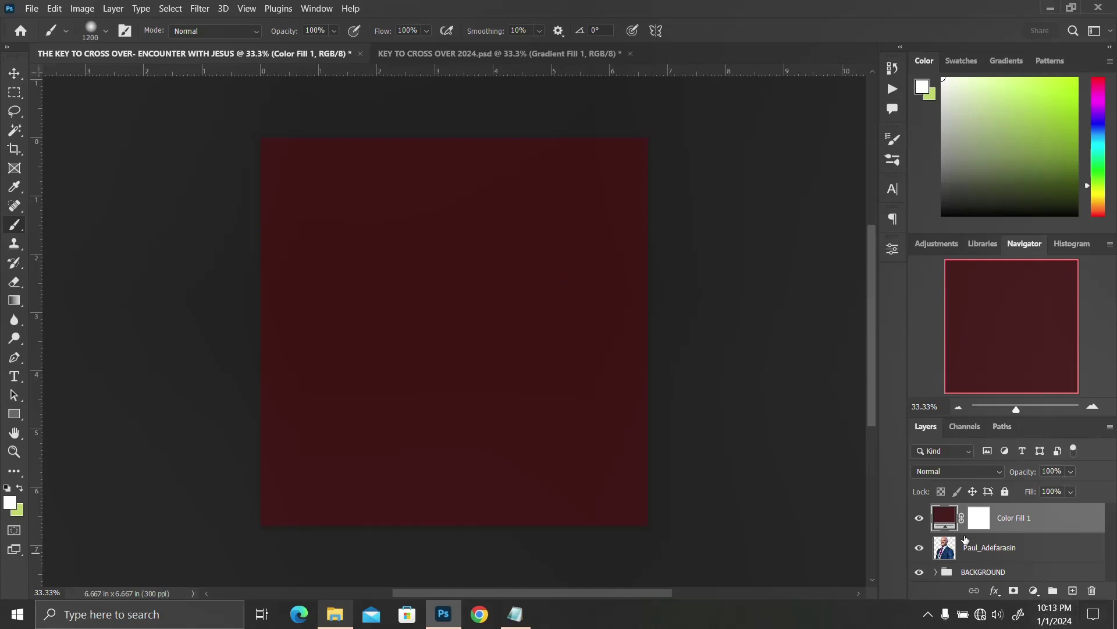
{"action": "left_click", "coordinate": [979, 518]}
{"action": "key", "text": "d"}
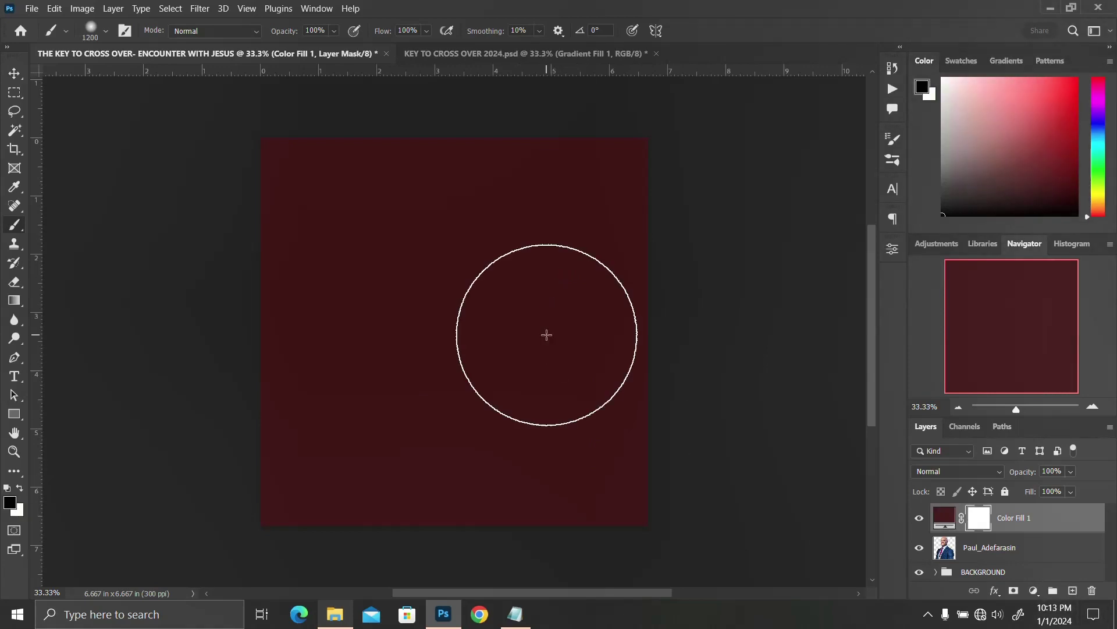
{"action": "left_click_drag", "start_coordinate": [618, 195], "coordinate": [7, 225]}
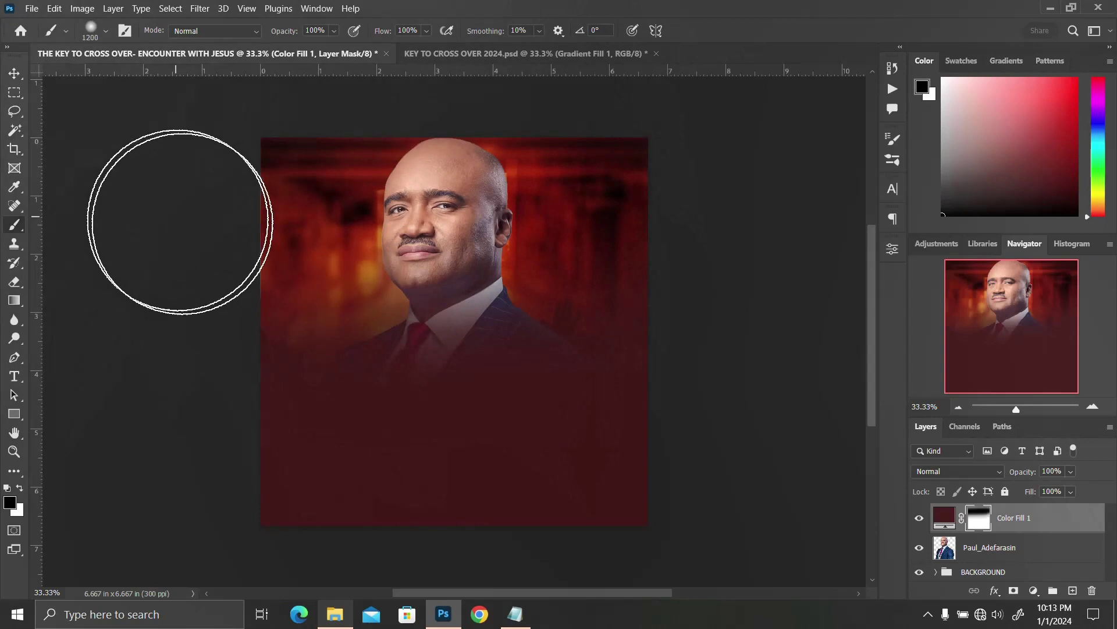
{"action": "left_click_drag", "start_coordinate": [180, 204], "coordinate": [791, 274]}
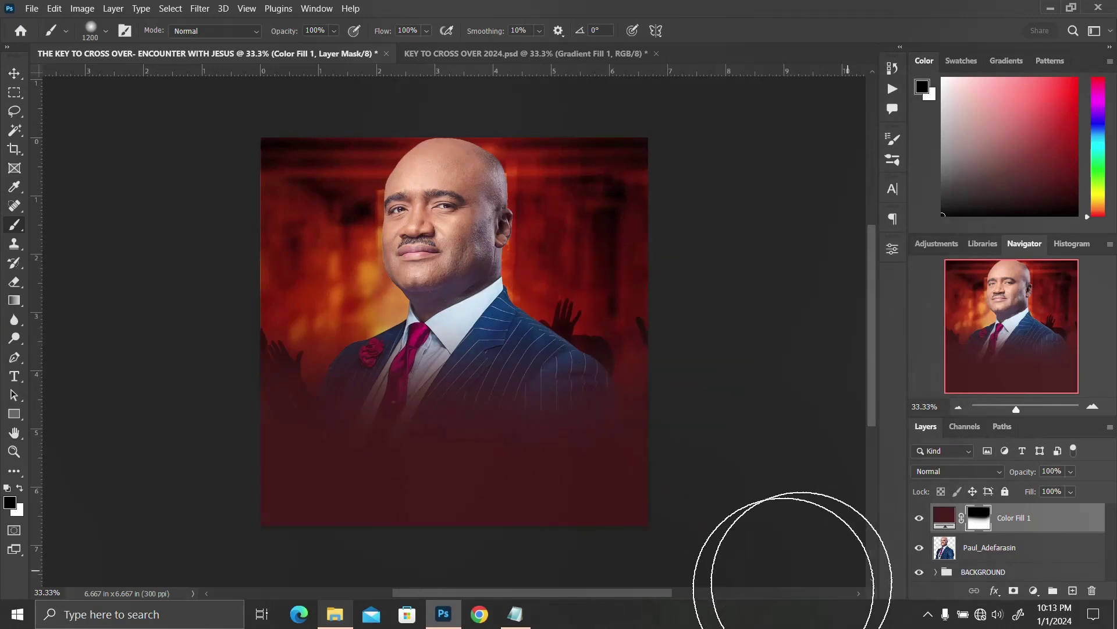
Place the Light Glow image slightly enlarged in the canvas's upper-left area and put a copy at the right edge beside the speaker's shoulder
{"action": "left_click", "coordinate": [334, 614]}
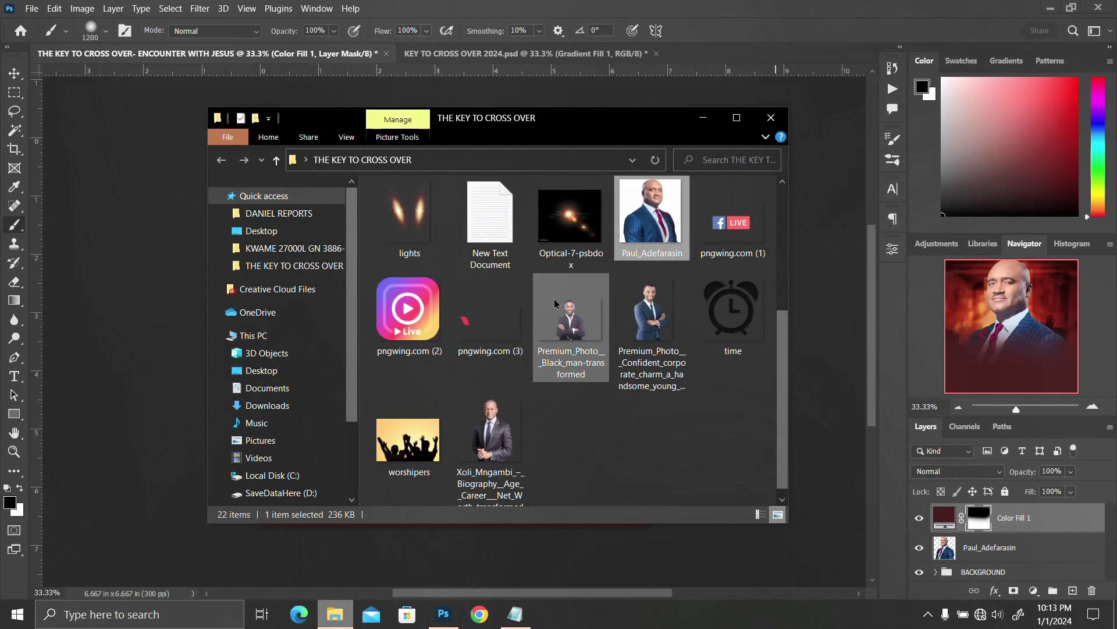
{"action": "scroll", "coordinate": [611, 317], "scroll_direction": "up", "scroll_amount": 2}
{"action": "left_click_drag", "start_coordinate": [732, 215], "coordinate": [229, 367]}
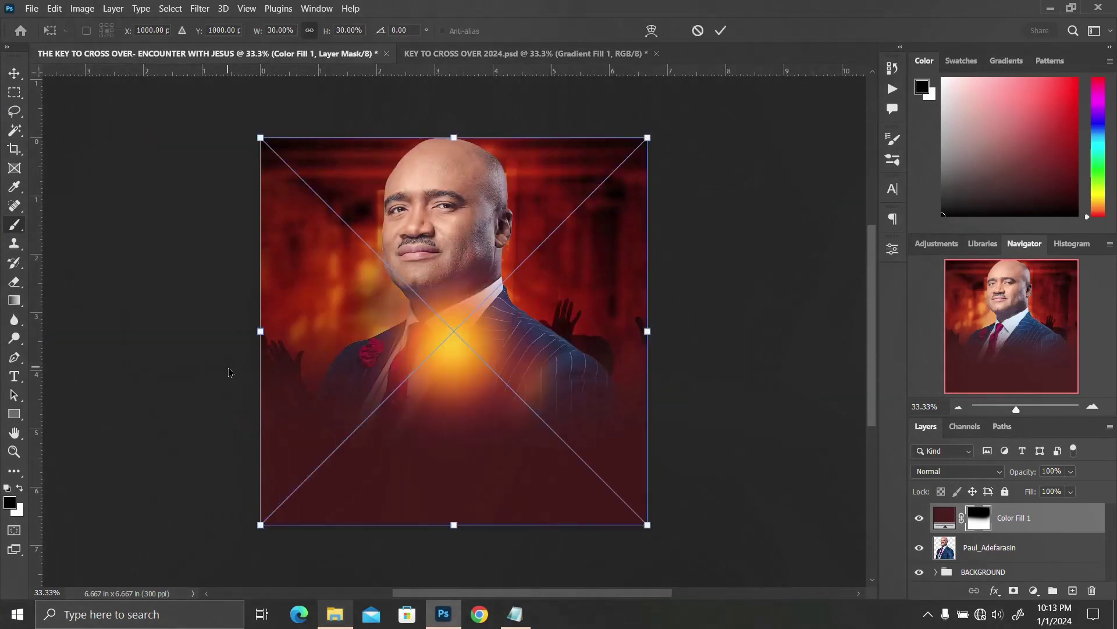
{"action": "left_click_drag", "start_coordinate": [391, 296], "coordinate": [300, 224]}
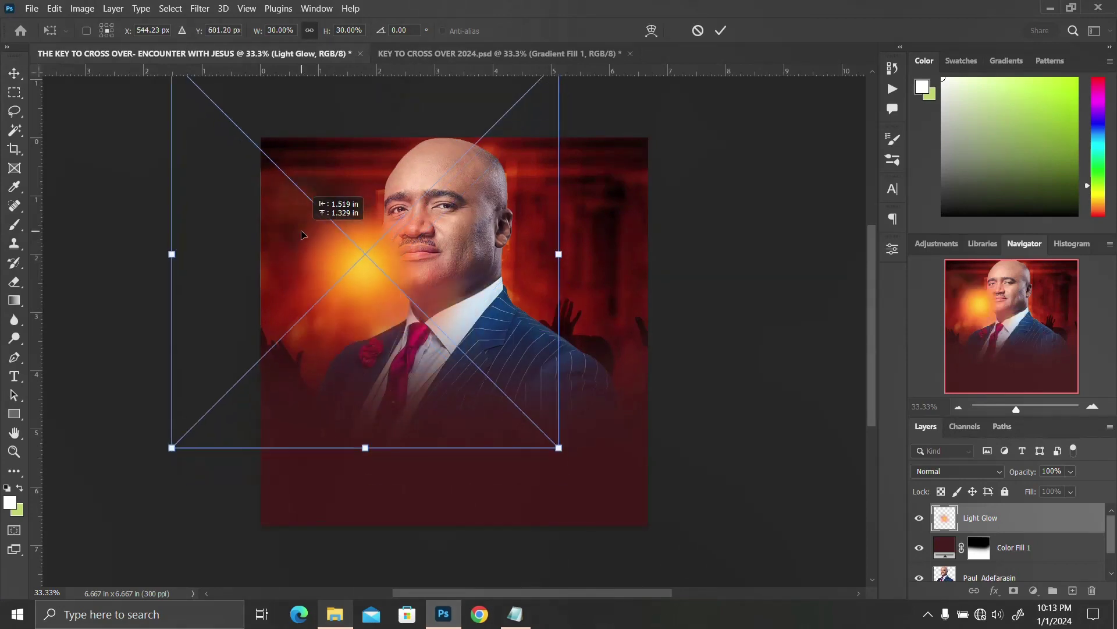
{"action": "left_click_drag", "start_coordinate": [558, 451], "coordinate": [584, 478]}
{"action": "left_click_drag", "start_coordinate": [405, 318], "coordinate": [398, 312]}
{"action": "key", "text": "Return"}
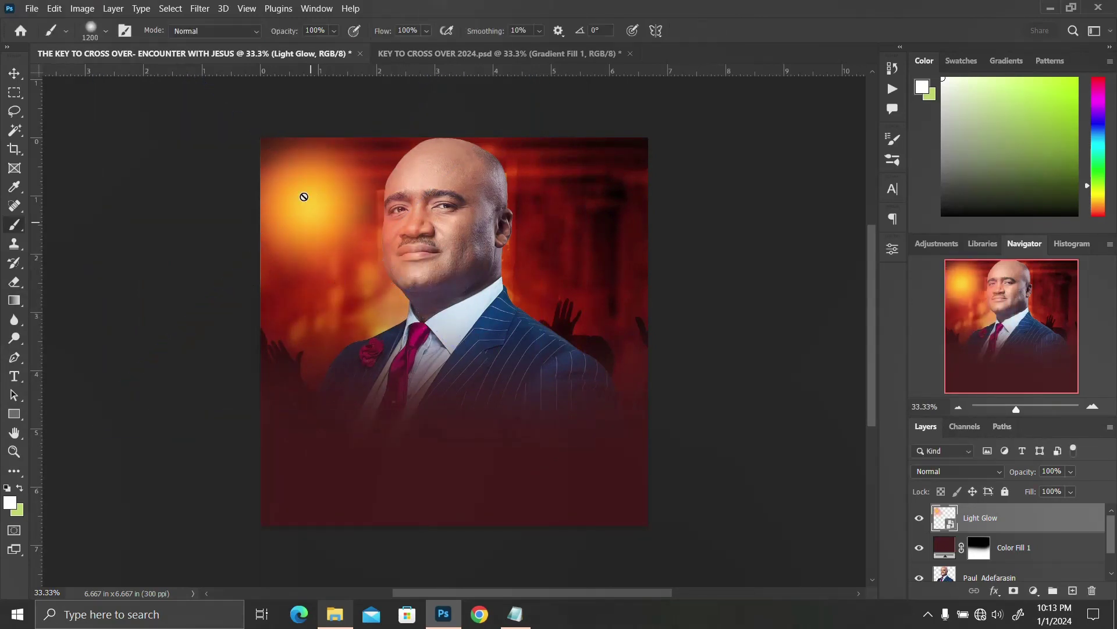
{"action": "key", "text": "v"}
{"action": "left_click_drag", "start_coordinate": [312, 212], "coordinate": [644, 274]}
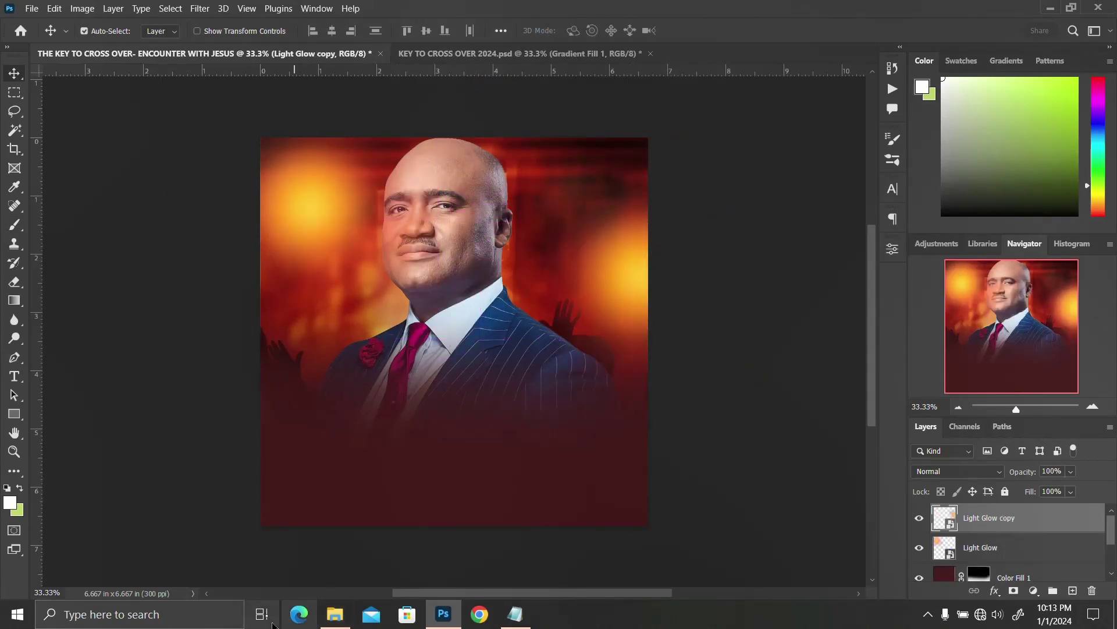
Place the Optical-7-psbdox lens flare above the glow layers and enlarge it to about 20% so it covers the whole canvas
{"action": "left_click", "coordinate": [335, 614]}
{"action": "left_click_drag", "start_coordinate": [570, 337], "coordinate": [167, 448]}
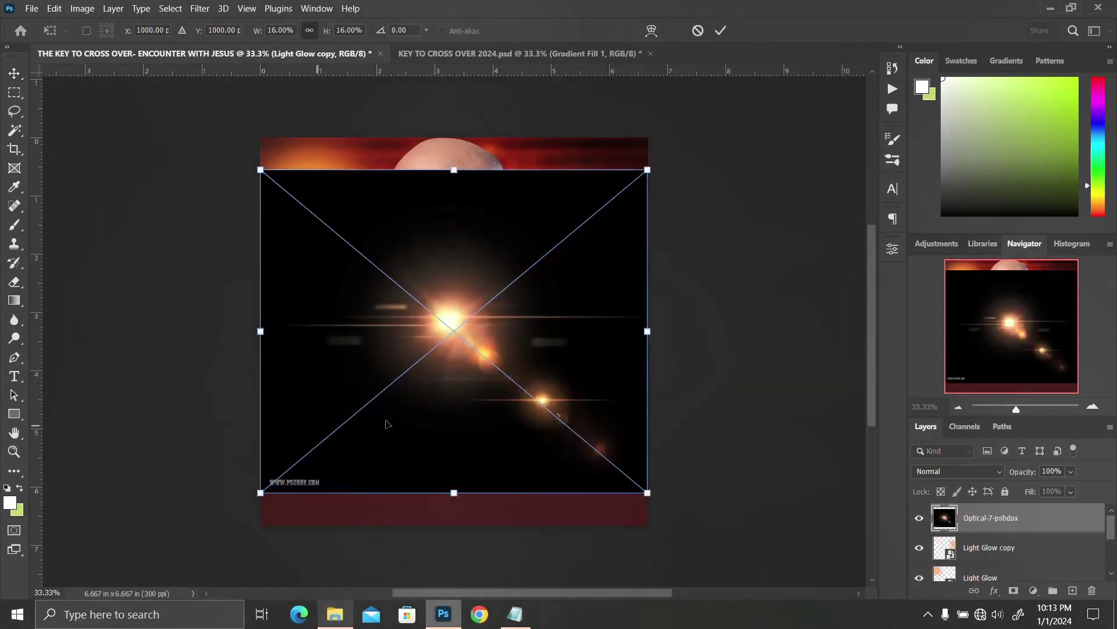
{"action": "left_click_drag", "start_coordinate": [649, 492], "coordinate": [708, 528]}
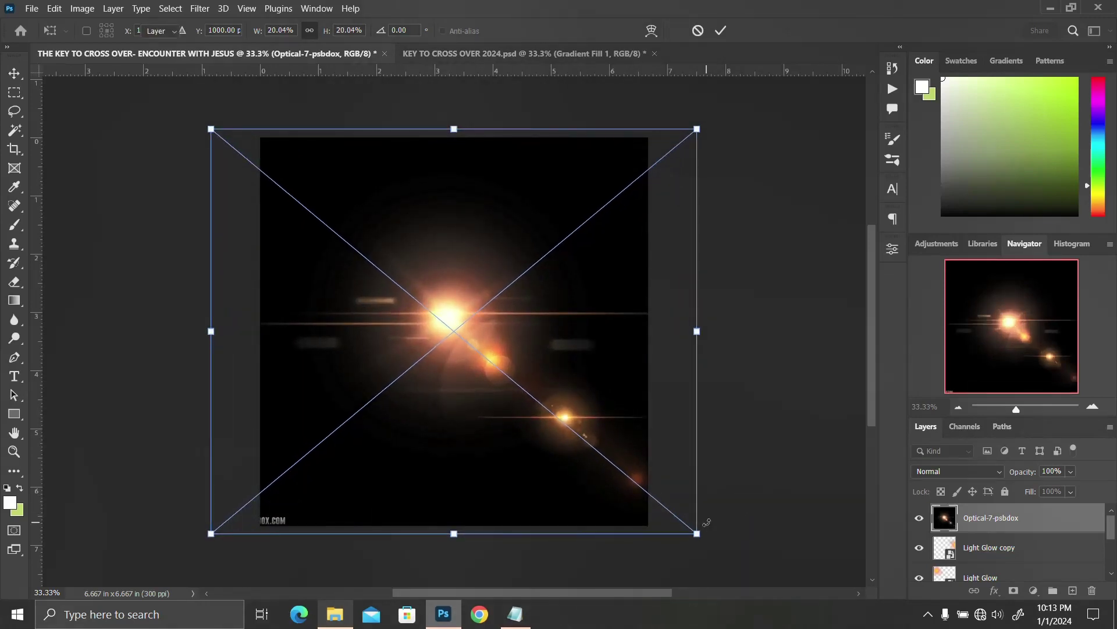
{"action": "key", "text": "Return"}
Set the Optical-7-psbdox layer's blend mode to Soft Light and its opacity to 30%
{"action": "left_click", "coordinate": [969, 476]}
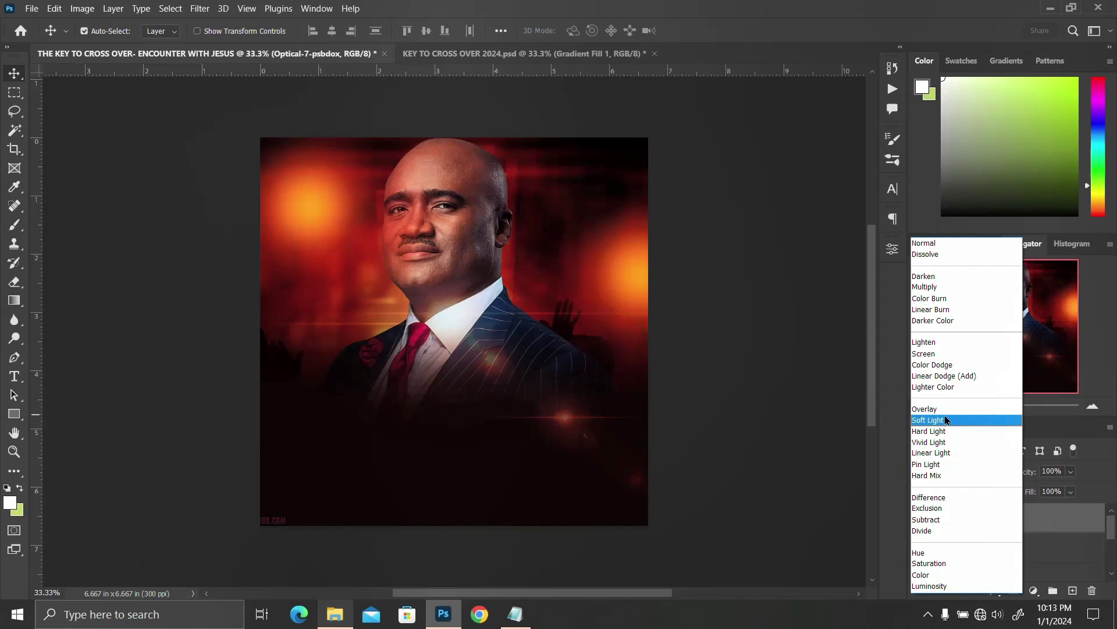
{"action": "left_click", "coordinate": [945, 420]}
{"action": "left_click", "coordinate": [1020, 471]}
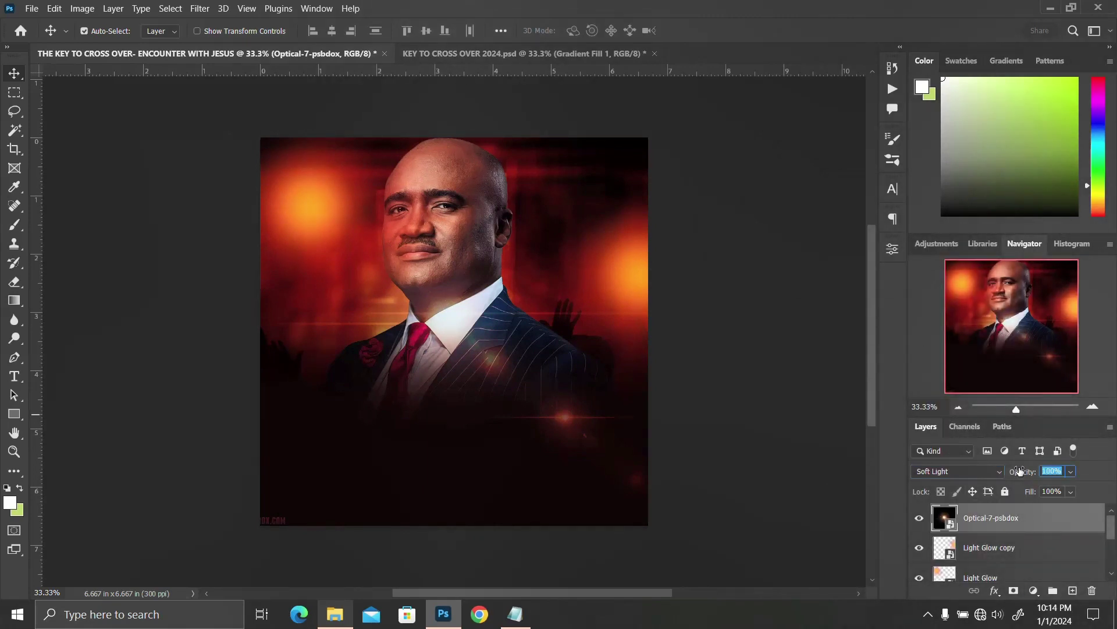
{"action": "type", "text": "30"}
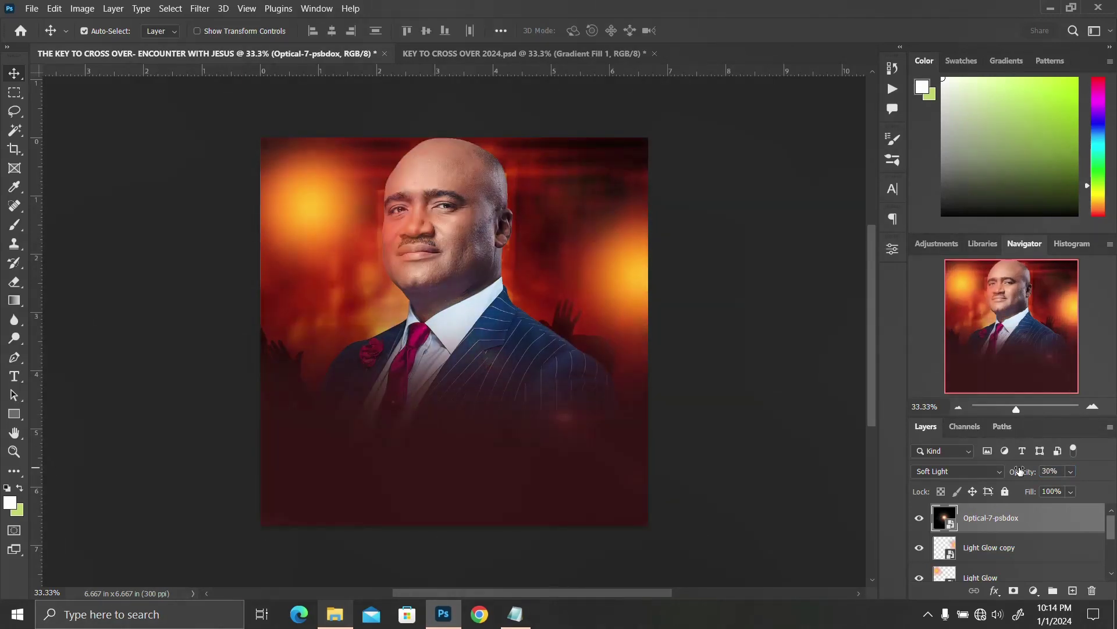
Group all layers from Optical-7-psbdox down to the speaker's portrait and name the group IMAGE + EXPOSURE
{"action": "scroll", "coordinate": [1032, 529], "scroll_direction": "down", "scroll_amount": 2}
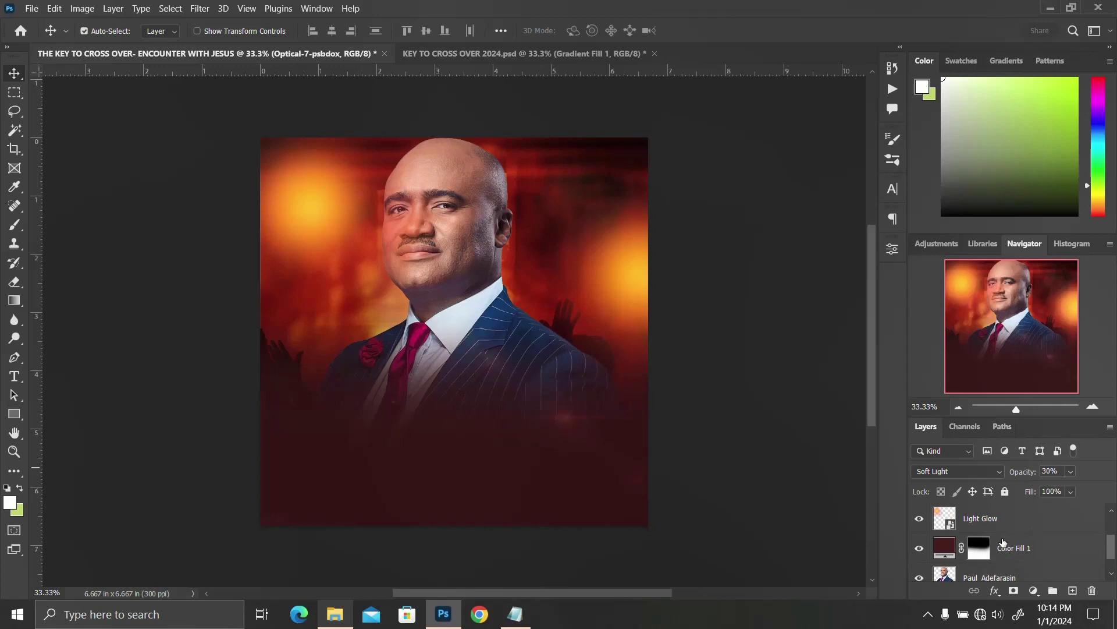
{"action": "left_click", "coordinate": [989, 576], "text": "shift"}
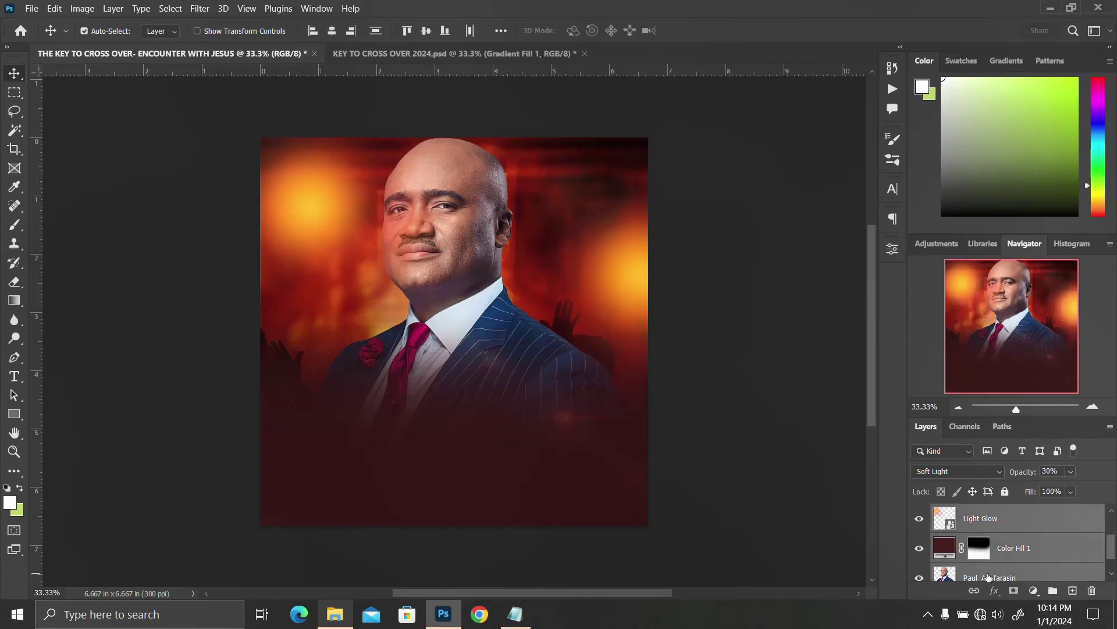
{"action": "key", "text": "ctrl+g"}
{"action": "double_click", "coordinate": [971, 513]}
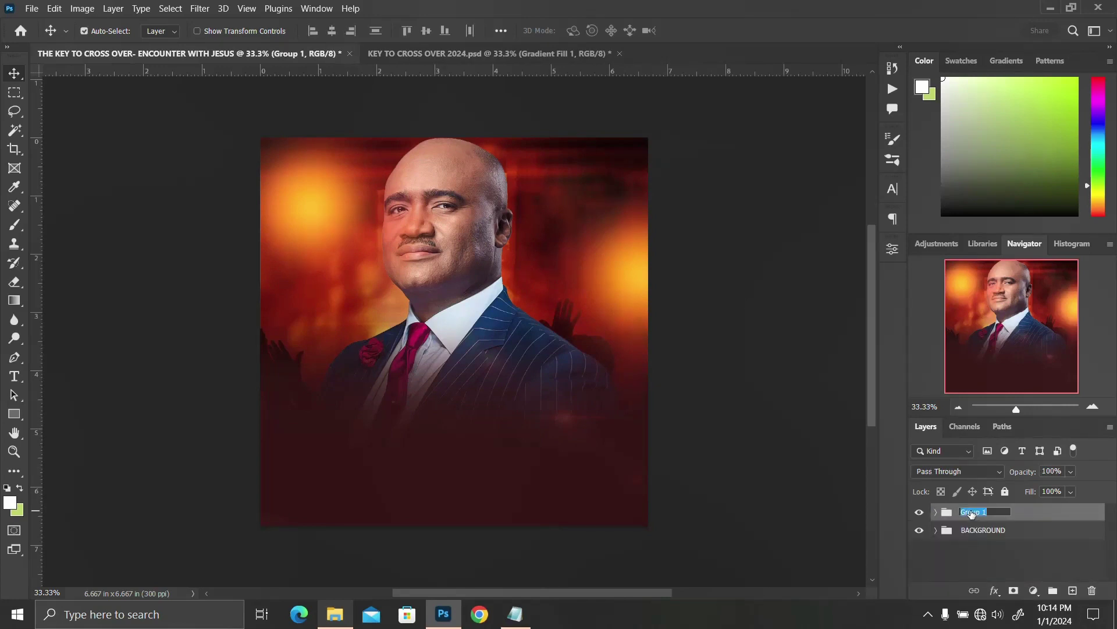
{"action": "key", "text": "BackSpace"}
{"action": "type", "text": "IMAGE + EXPOSURE"}
{"action": "key", "text": "Return"}
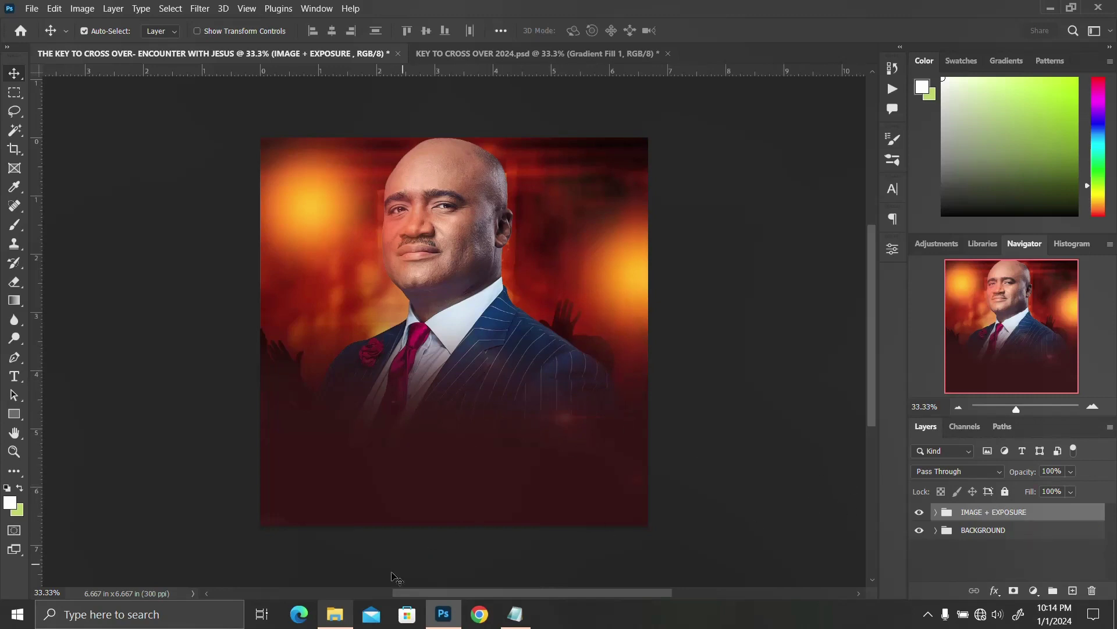
Place the 3d title artwork from the THE KEY TO CROSS OVER folder above the IMAGE + EXPOSURE group
{"action": "left_click", "coordinate": [513, 620]}
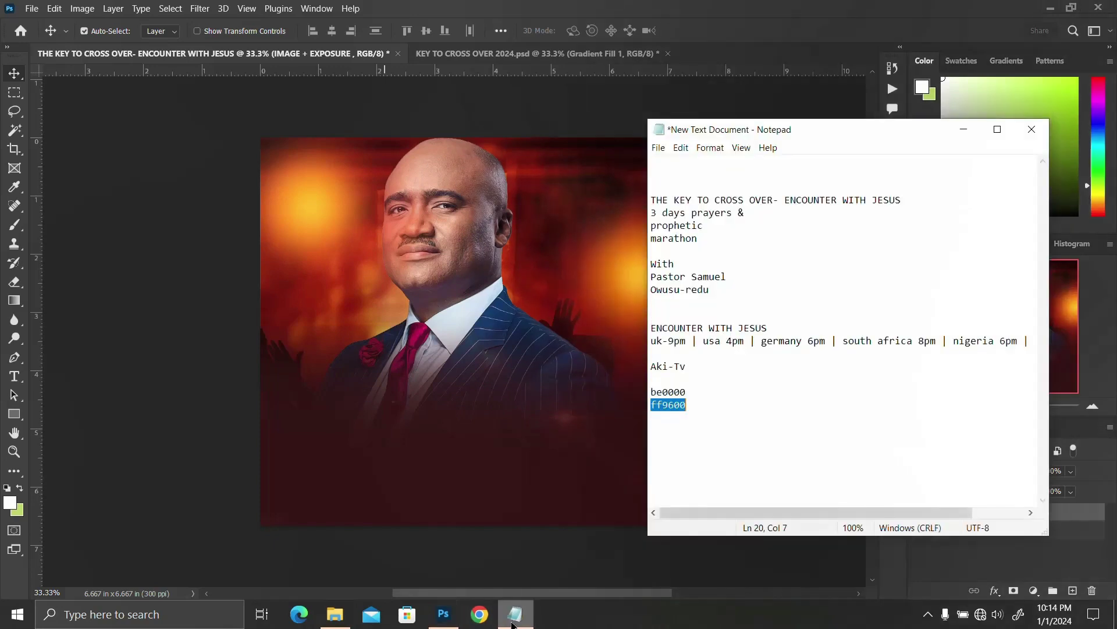
{"action": "left_click", "coordinate": [335, 614]}
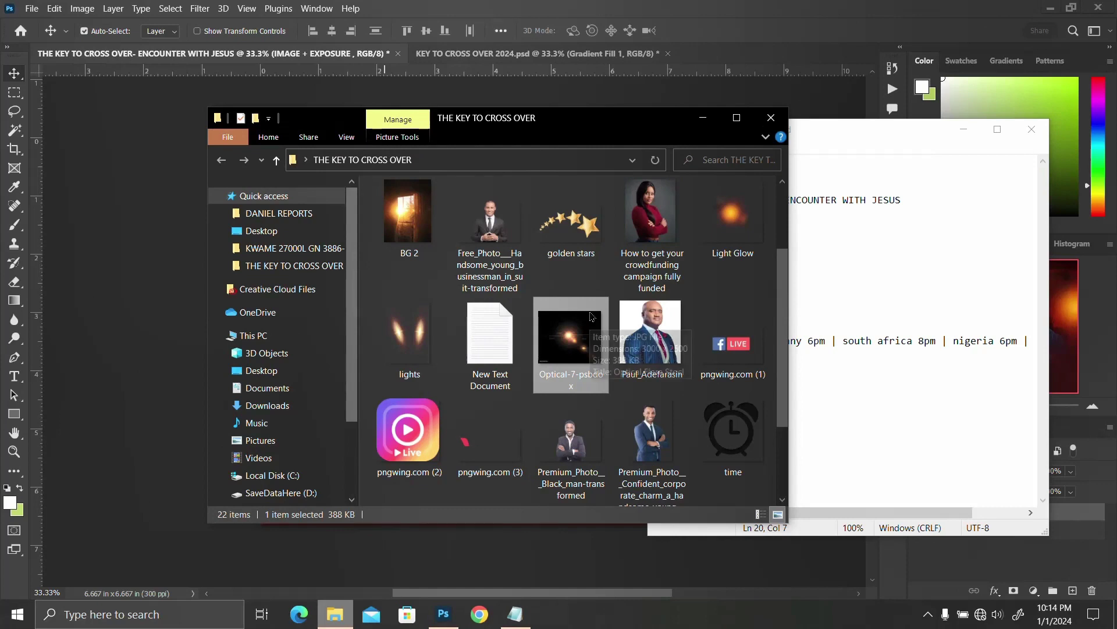
{"action": "scroll", "coordinate": [591, 317], "scroll_direction": "up", "scroll_amount": 2}
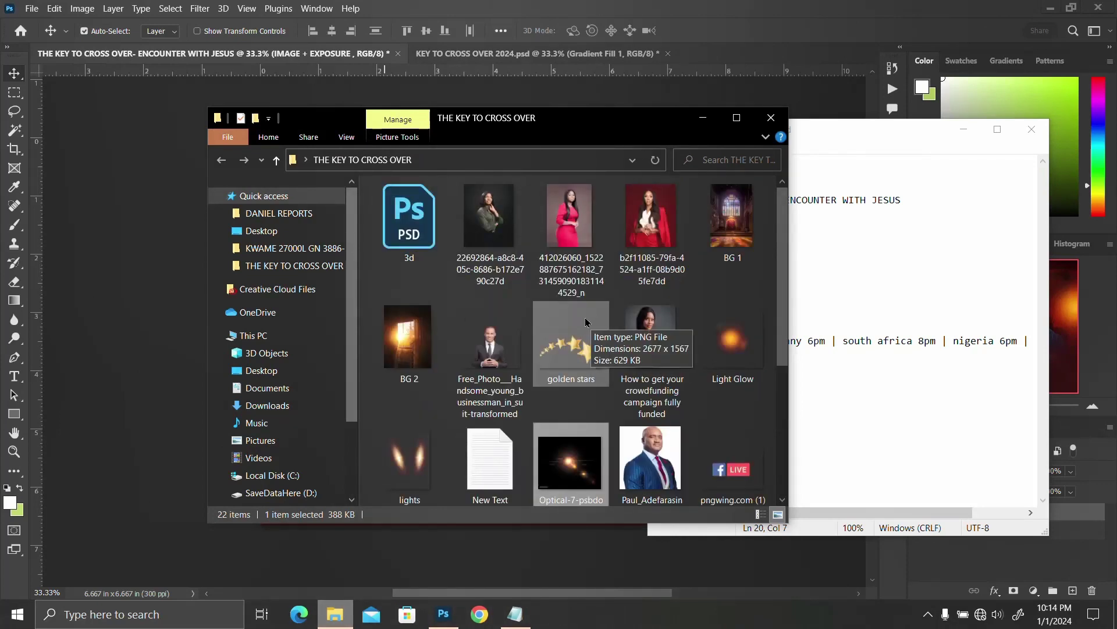
{"action": "left_click", "coordinate": [401, 219]}
{"action": "left_click_drag", "start_coordinate": [412, 216], "coordinate": [130, 345]}
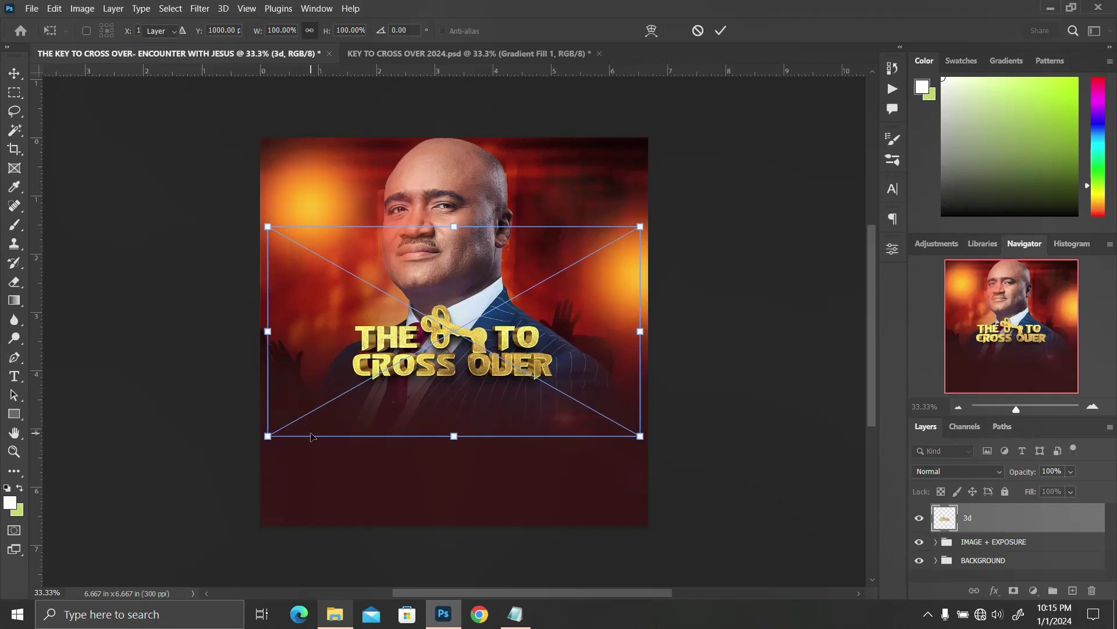
{"action": "left_click", "coordinate": [973, 525]}
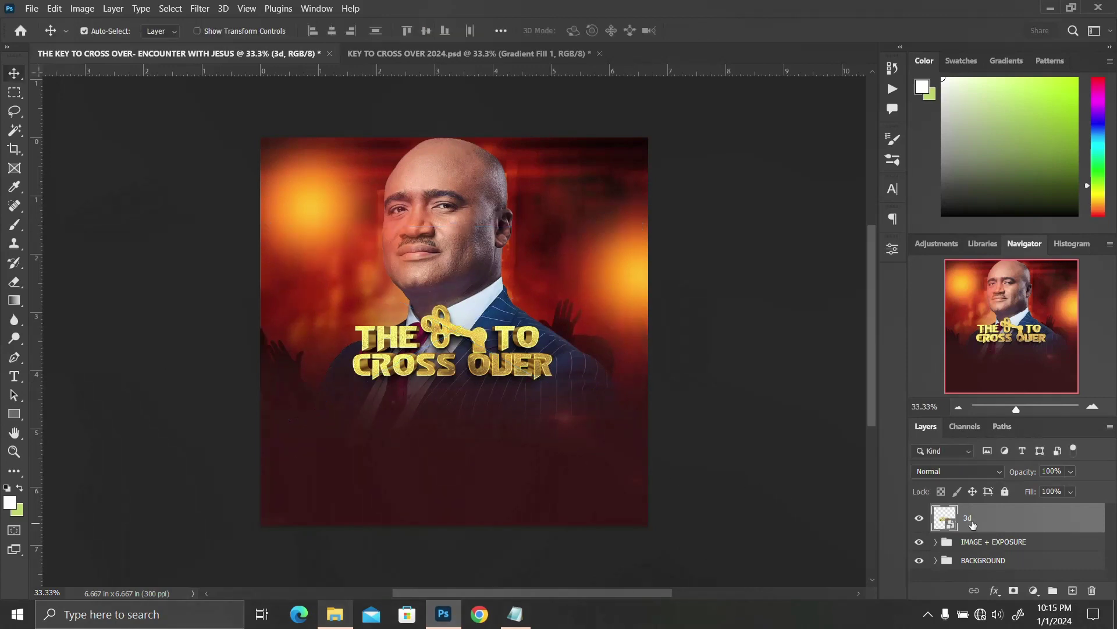
Rasterize the 3d title layer, enlarge it to about 173% and center it horizontally across the canvas's lower half
{"action": "right_click", "coordinate": [975, 523]}
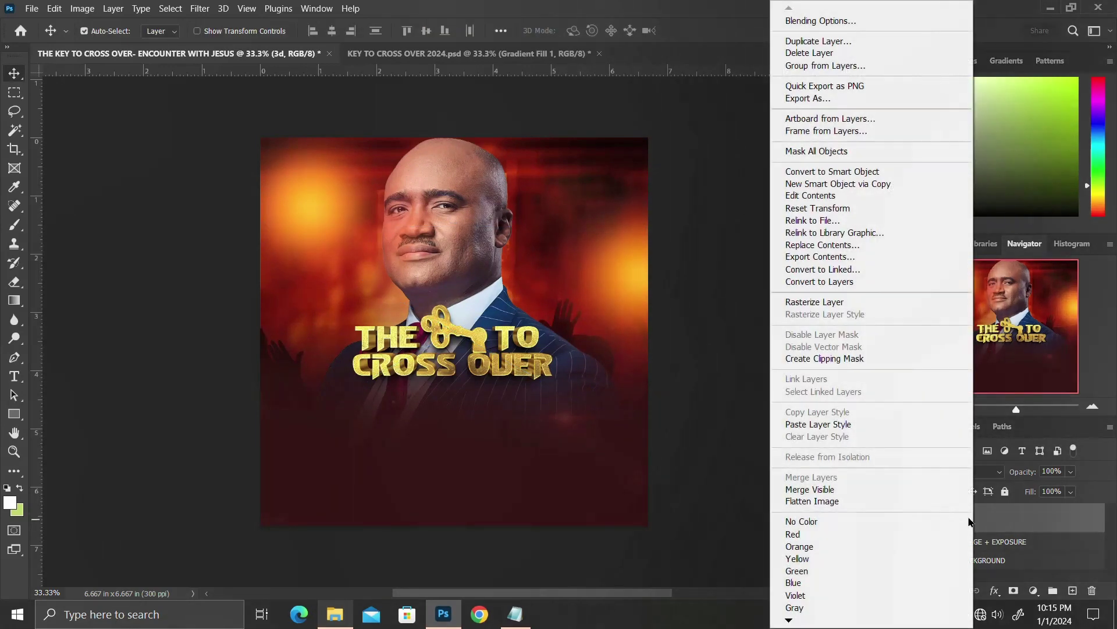
{"action": "left_click", "coordinate": [821, 298]}
{"action": "key", "text": "ctrl+t"}
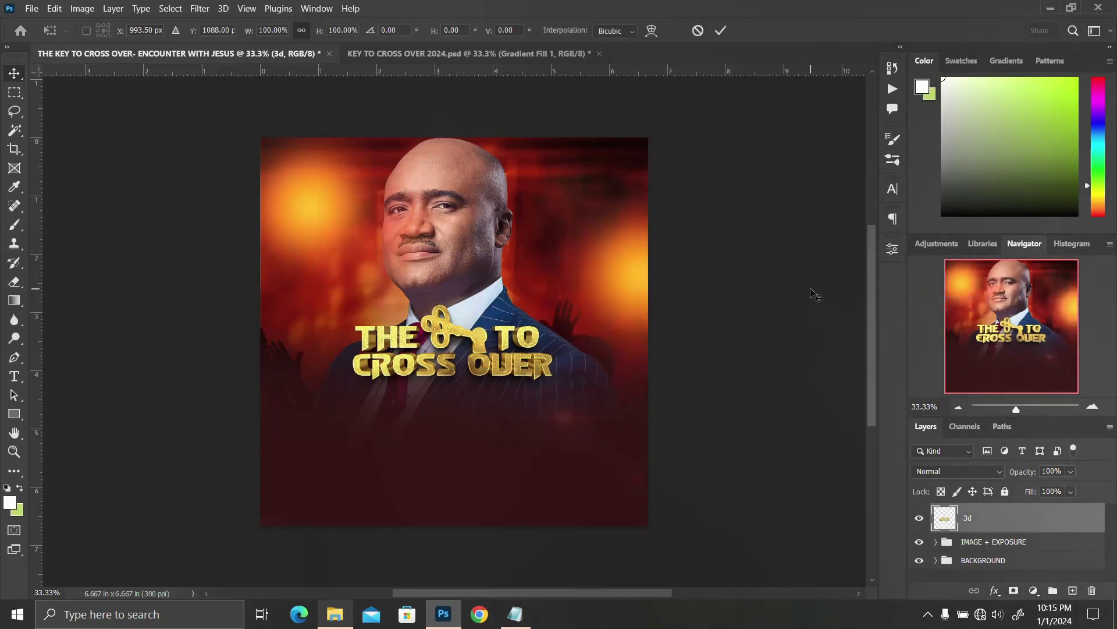
{"action": "left_click_drag", "start_coordinate": [554, 393], "coordinate": [620, 438]}
{"action": "left_click_drag", "start_coordinate": [537, 358], "coordinate": [536, 414]}
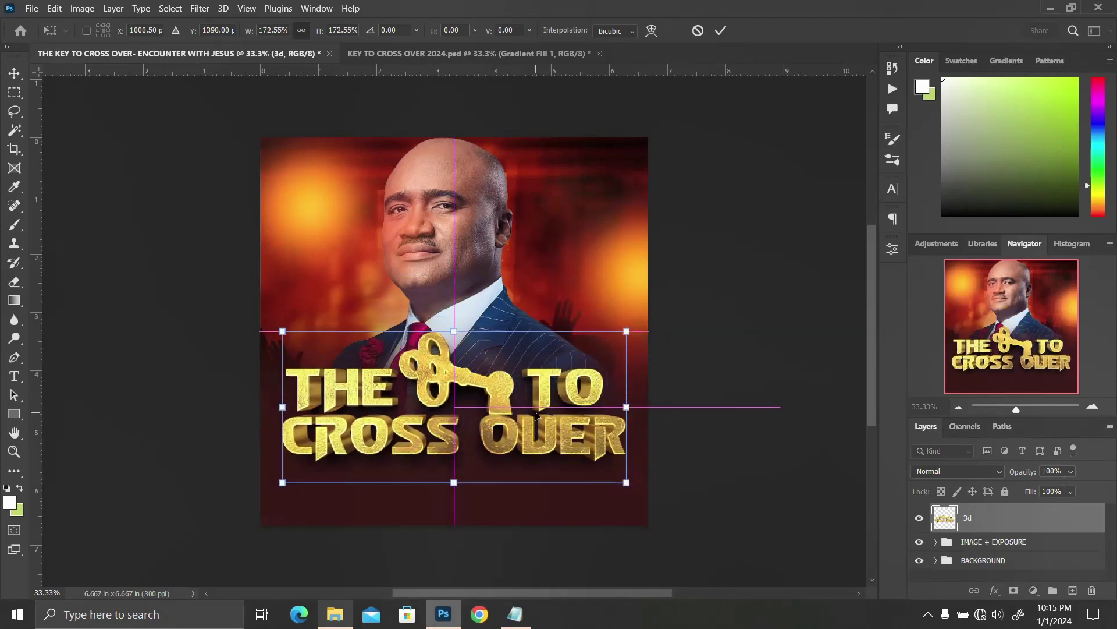
{"action": "key", "text": "Return"}
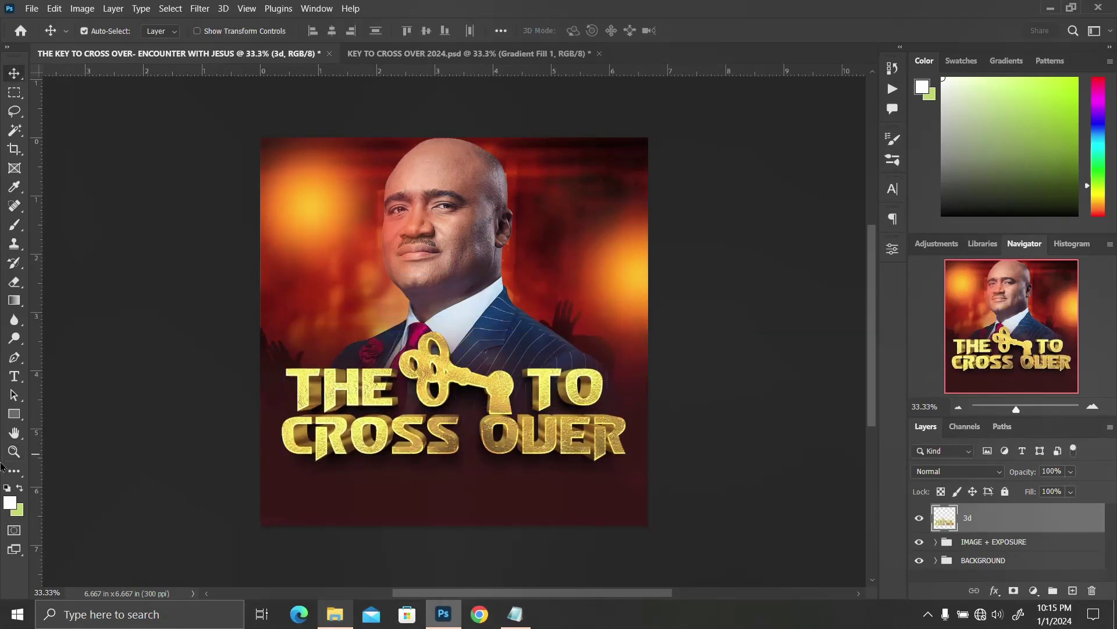
Draw a rectangle about 1586 x 177 px just below the title and fill it with the recently used orange
{"action": "left_click", "coordinate": [14, 414]}
{"action": "left_click_drag", "start_coordinate": [300, 460], "coordinate": [607, 494]}
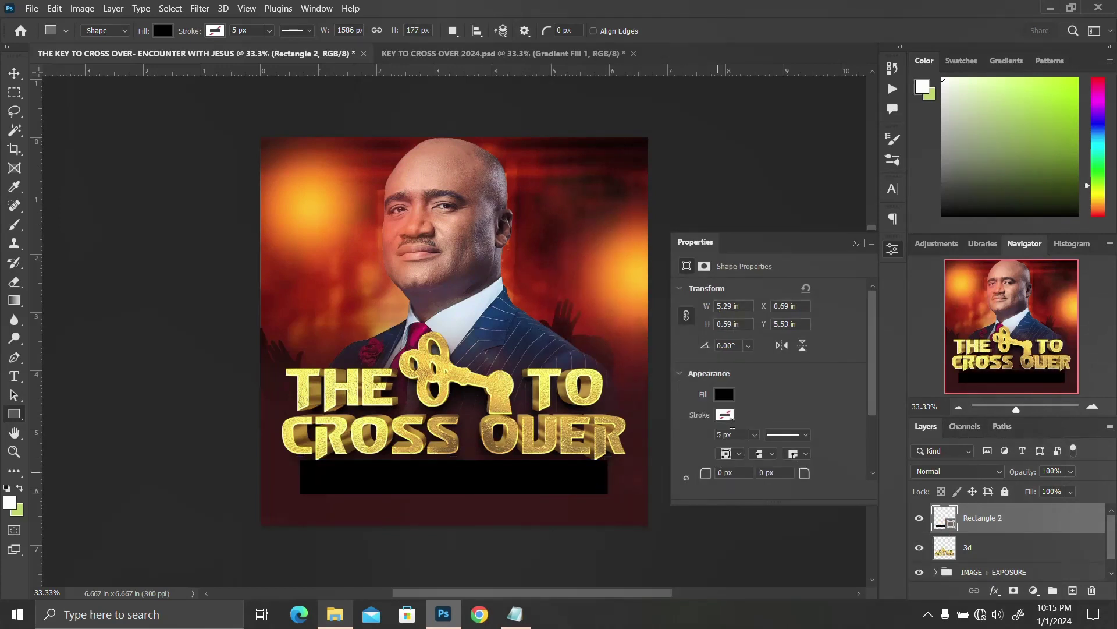
{"action": "left_click", "coordinate": [725, 395]}
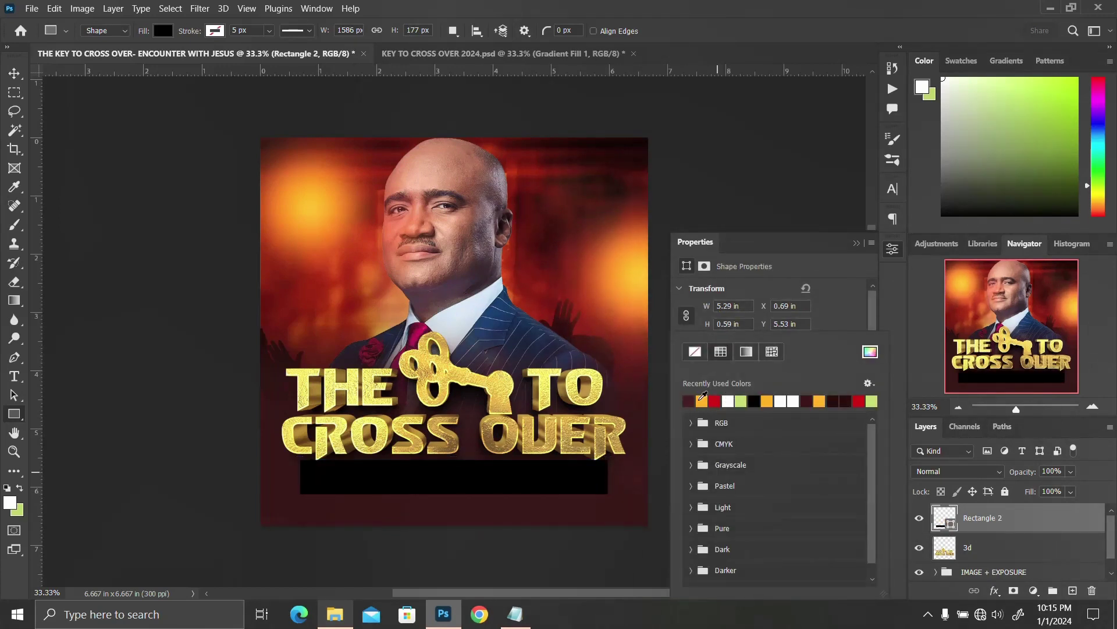
{"action": "left_click", "coordinate": [688, 400]}
{"action": "left_click", "coordinate": [885, 249]}
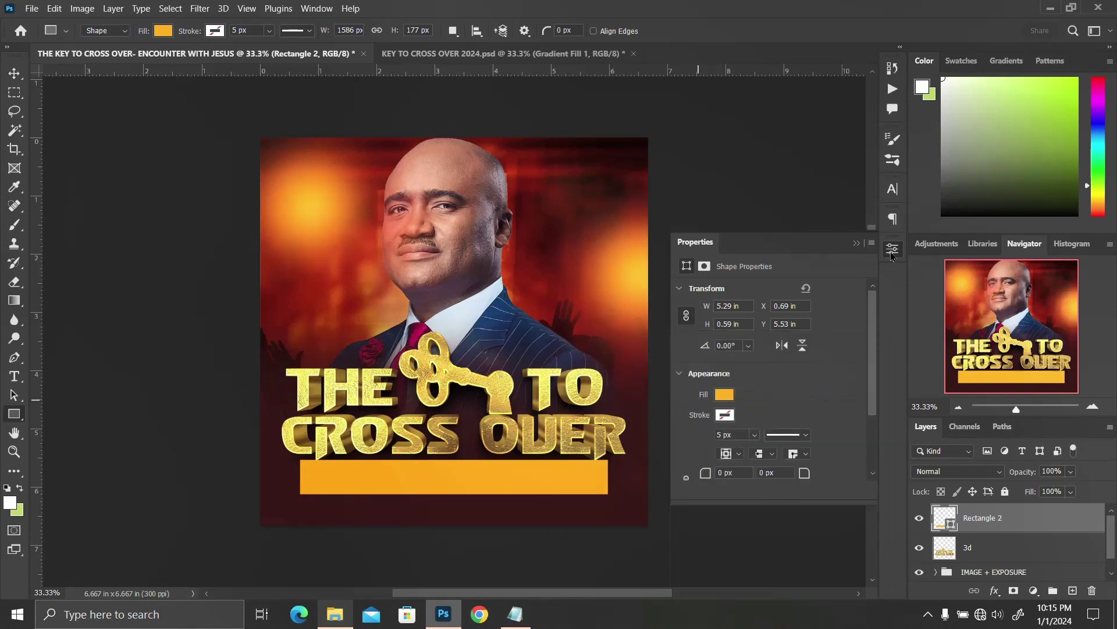
{"action": "left_click", "coordinate": [886, 249]}
Move the 3d title layer above the orange rectangle and select the rectangle with the Move tool
{"action": "left_click_drag", "start_coordinate": [1010, 552], "coordinate": [1007, 514]}
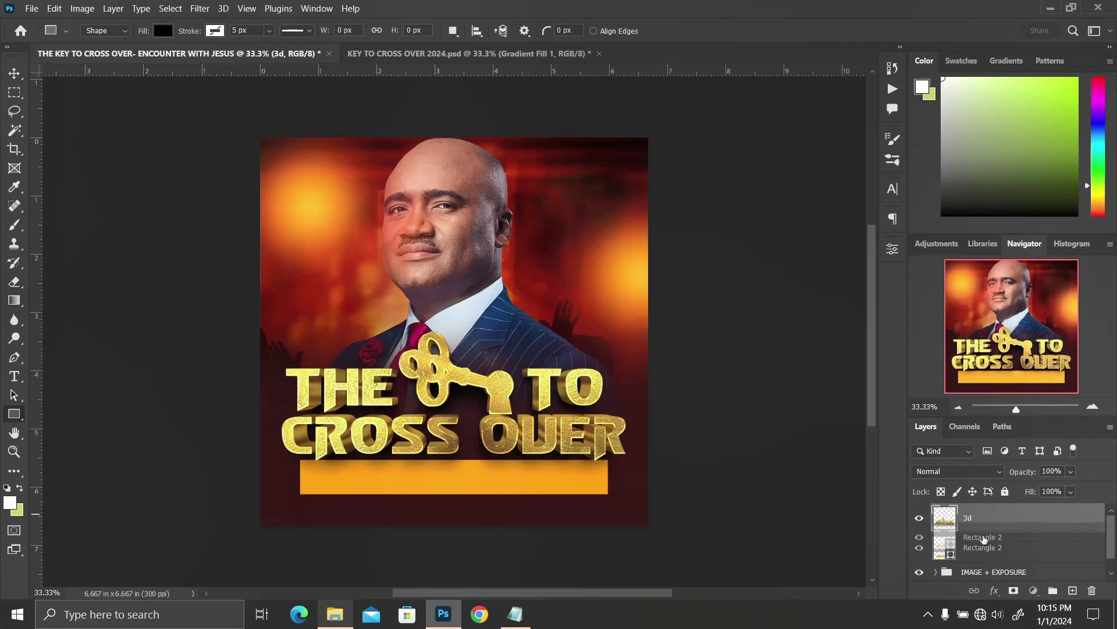
{"action": "left_click", "coordinate": [981, 550]}
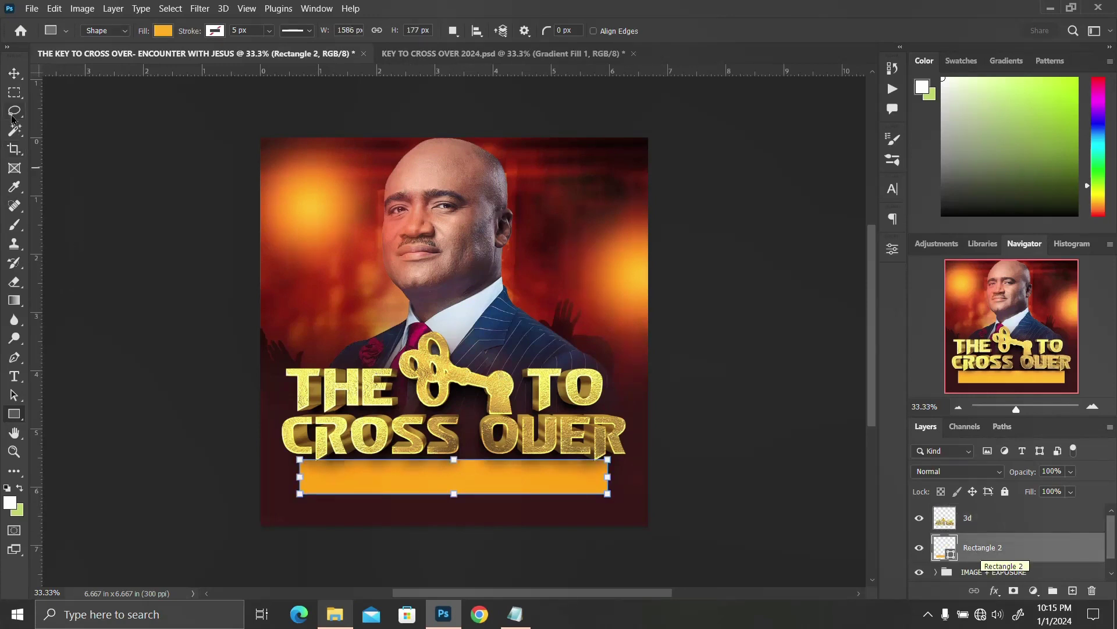
{"action": "key", "text": "v"}
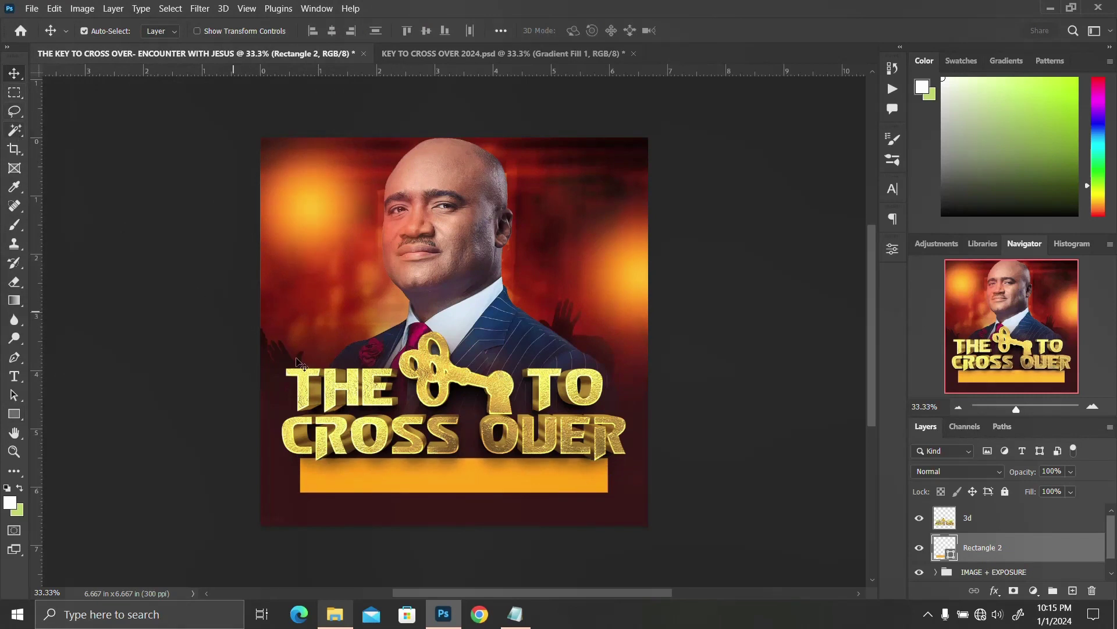
Copy ENCOUNTER WITH JESUS from the Notepad document and add it to the flyer as a text layer above the rectangle
{"action": "left_click", "coordinate": [515, 614]}
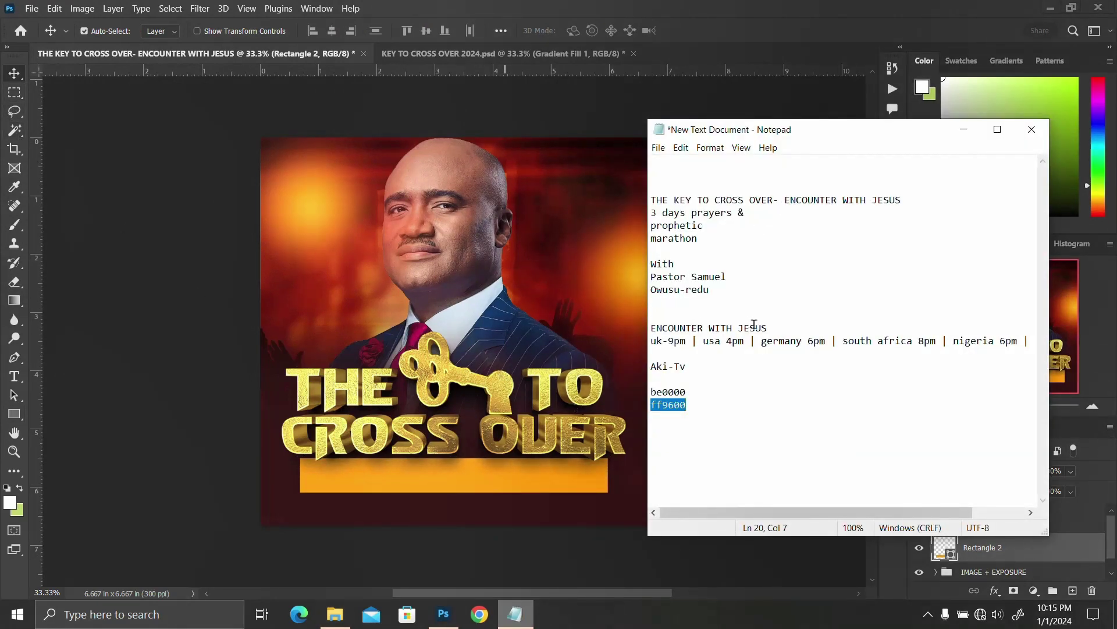
{"action": "left_click_drag", "start_coordinate": [773, 327], "coordinate": [616, 327]}
{"action": "key", "text": "ctrl+c"}
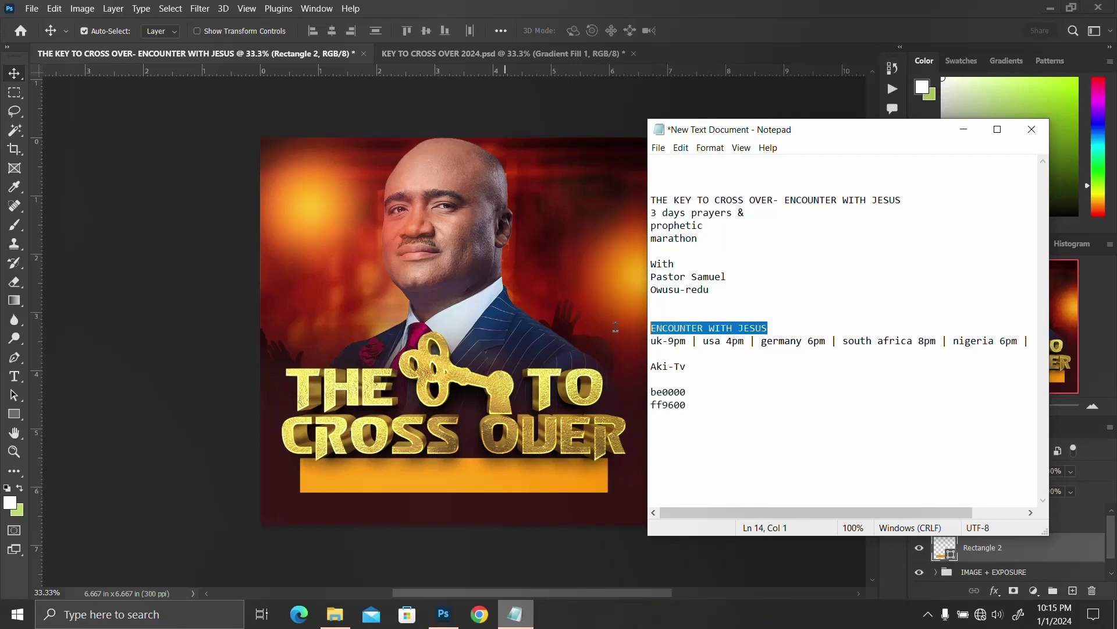
{"action": "left_click", "coordinate": [484, 488]}
{"action": "key", "text": "t"}
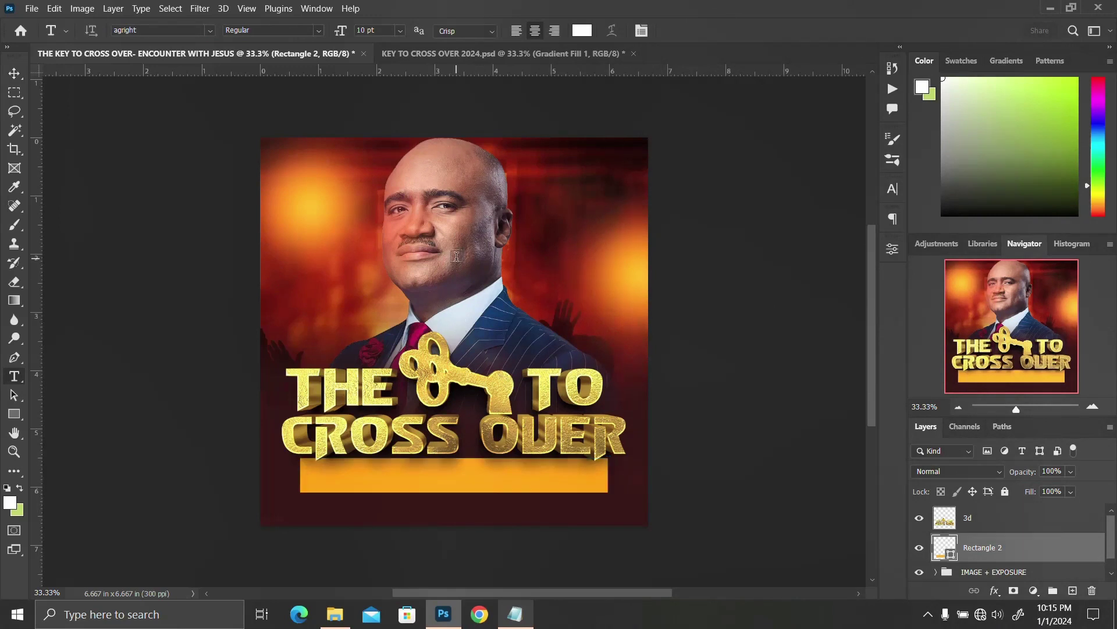
{"action": "left_click", "coordinate": [456, 256]}
{"action": "key", "text": "ctrl+v"}
{"action": "key", "text": "ctrl+Return"}
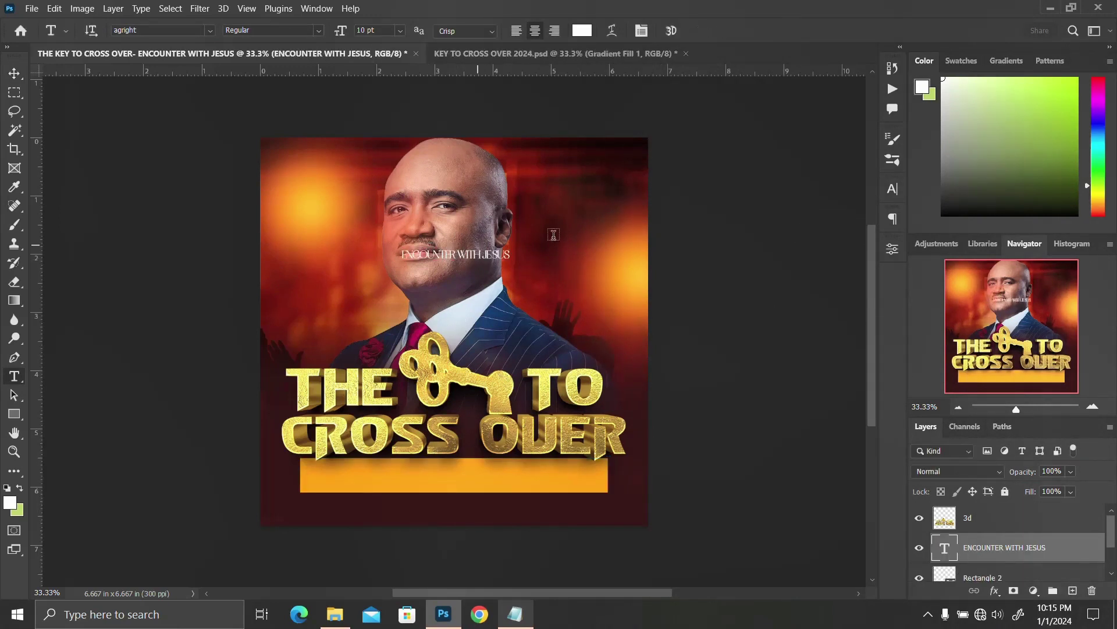
Change the ENCOUNTER WITH JESUS text's font to Impact
{"action": "left_click", "coordinate": [893, 219]}
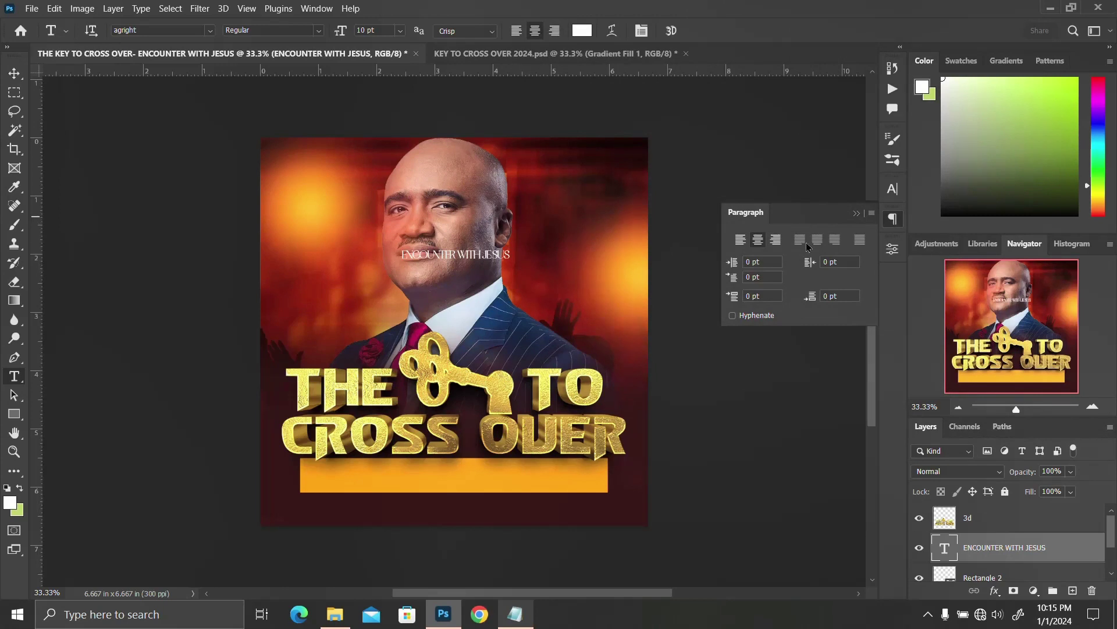
{"action": "left_click", "coordinate": [893, 223]}
{"action": "left_click", "coordinate": [892, 189]}
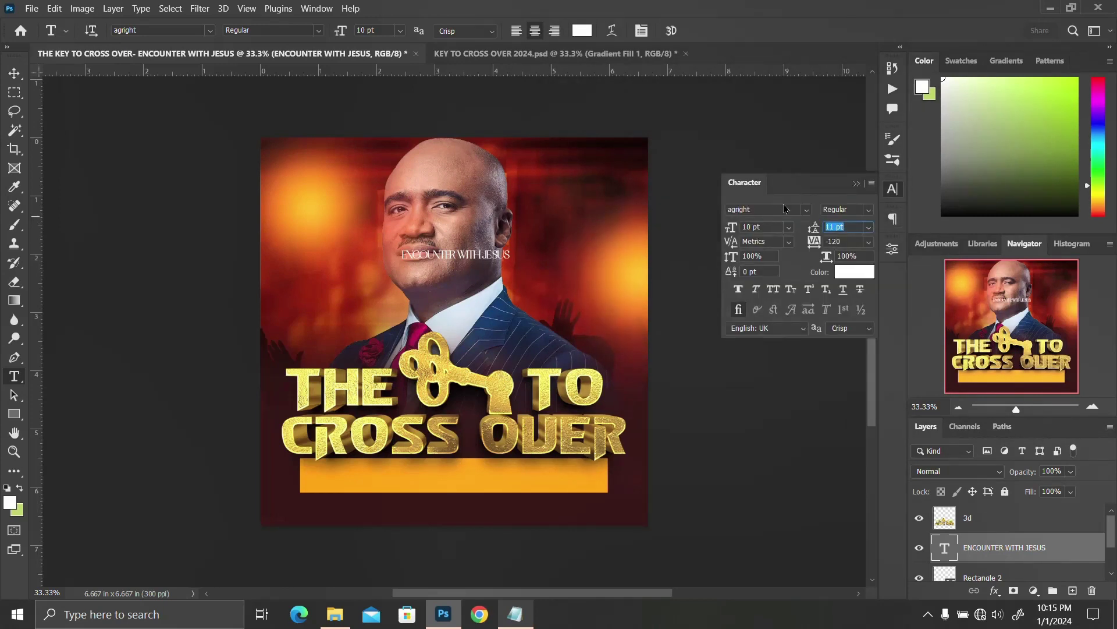
{"action": "left_click", "coordinate": [806, 210]}
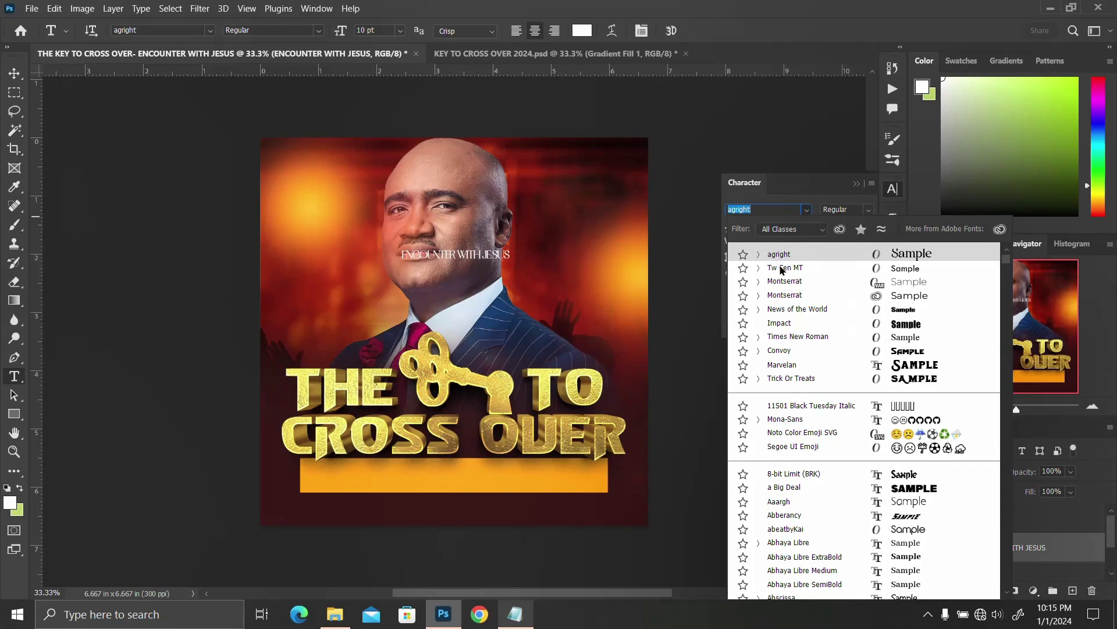
{"action": "left_click", "coordinate": [779, 324]}
{"action": "left_click", "coordinate": [892, 190]}
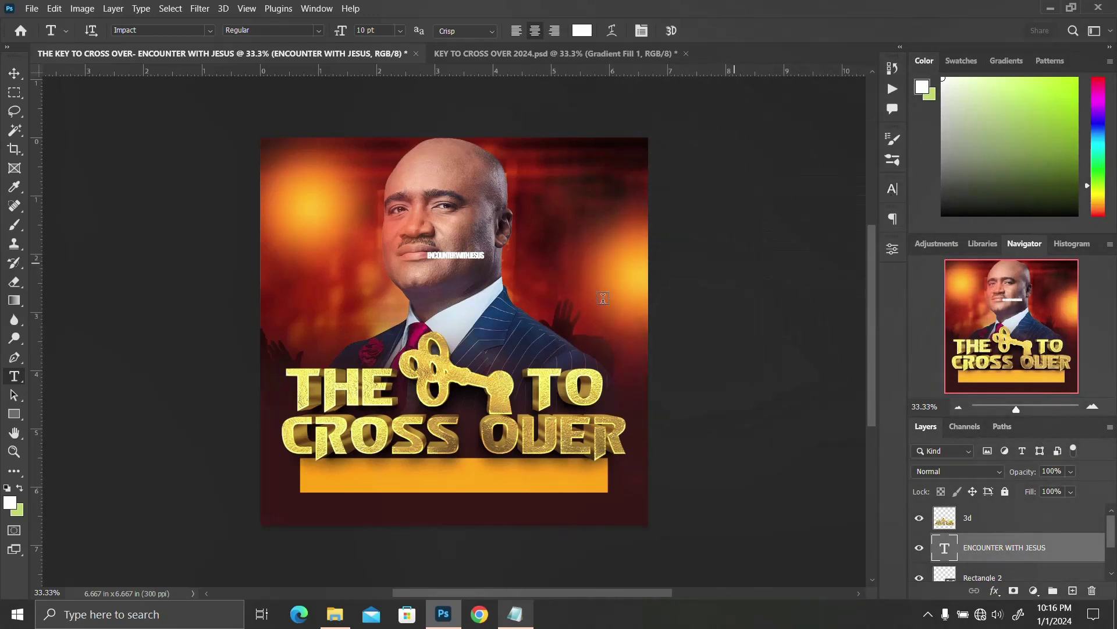
Enlarge the ENCOUNTER WITH JESUS text to about 38 pt and move it onto the orange rectangle
{"action": "key", "text": "ctrl+t"}
{"action": "left_click_drag", "start_coordinate": [483, 265], "coordinate": [543, 505]}
{"action": "key", "text": "Return"}
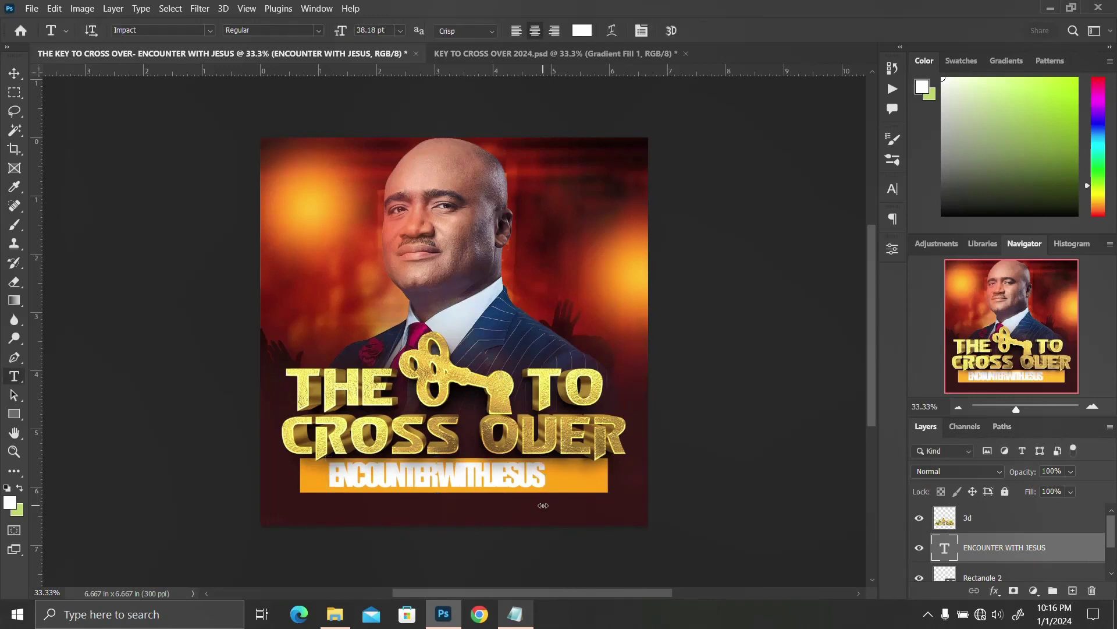
Set the tracking of the ENCOUNTER WITH JESUS text to 0
{"action": "left_click", "coordinate": [892, 219]}
{"action": "left_click", "coordinate": [892, 219]}
{"action": "left_click", "coordinate": [892, 189]}
{"action": "left_click", "coordinate": [813, 242]}
{"action": "type", "text": "0"}
{"action": "key", "text": "Return"}
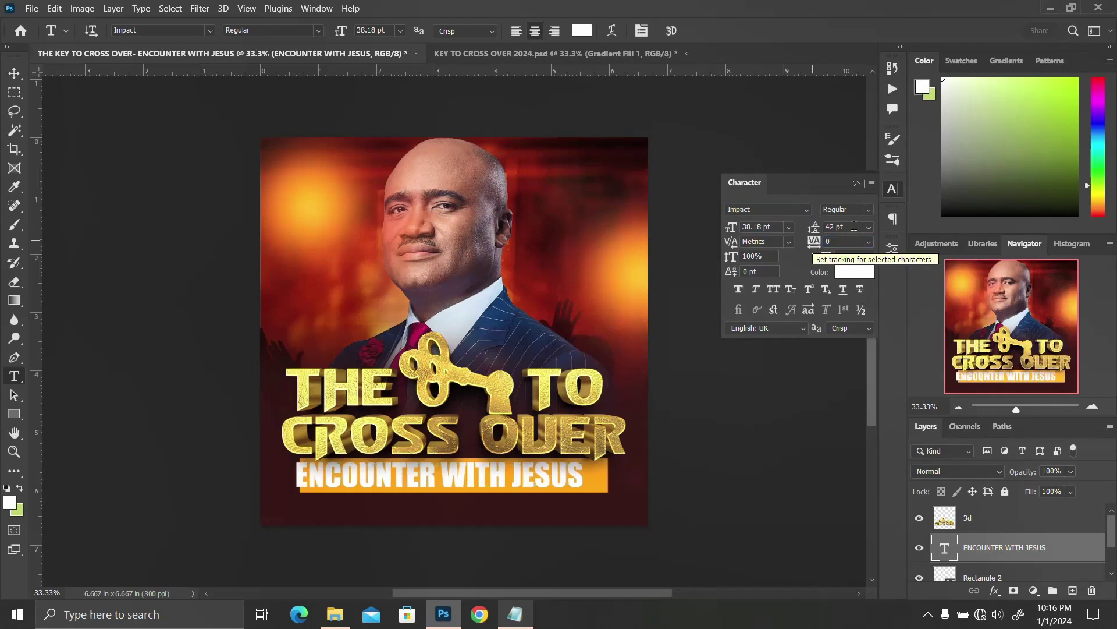
{"action": "left_click", "coordinate": [892, 188]}
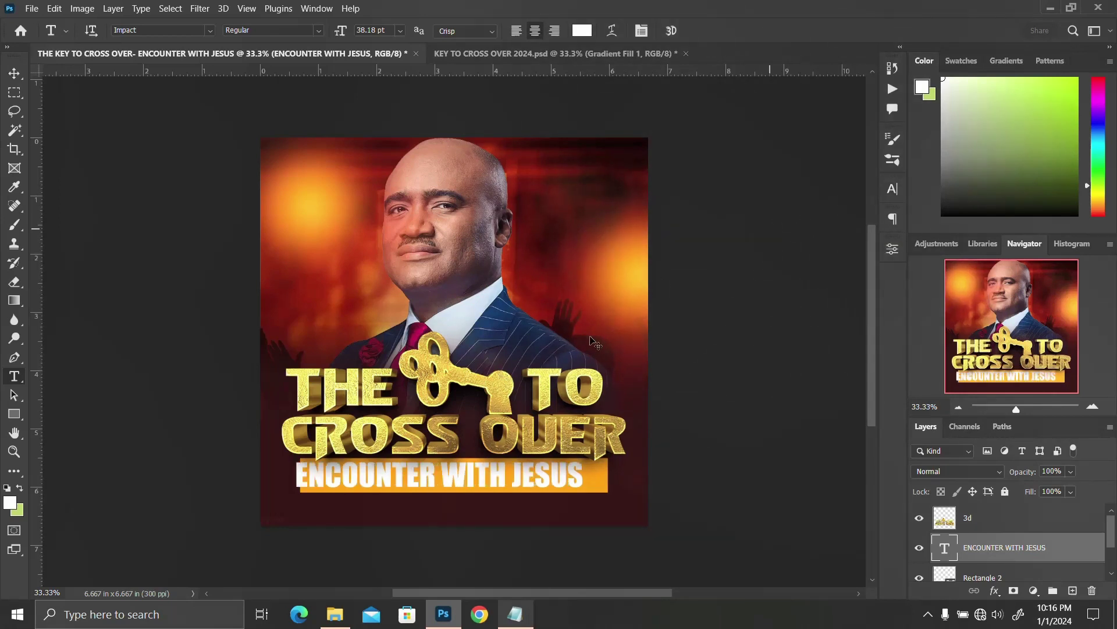
Shrink the ENCOUNTER WITH JESUS text to about 35 pt and align it to the center of the orange rectangle
{"action": "key", "text": "ctrl+t"}
{"action": "mouse_move", "coordinate": [582, 498]}
{"action": "left_mouse_down"}
{"action": "mouse_move", "coordinate": [533, 494]}
{"action": "mouse_move", "coordinate": [570, 503]}
{"action": "left_mouse_up"}
{"action": "key", "text": "Return"}
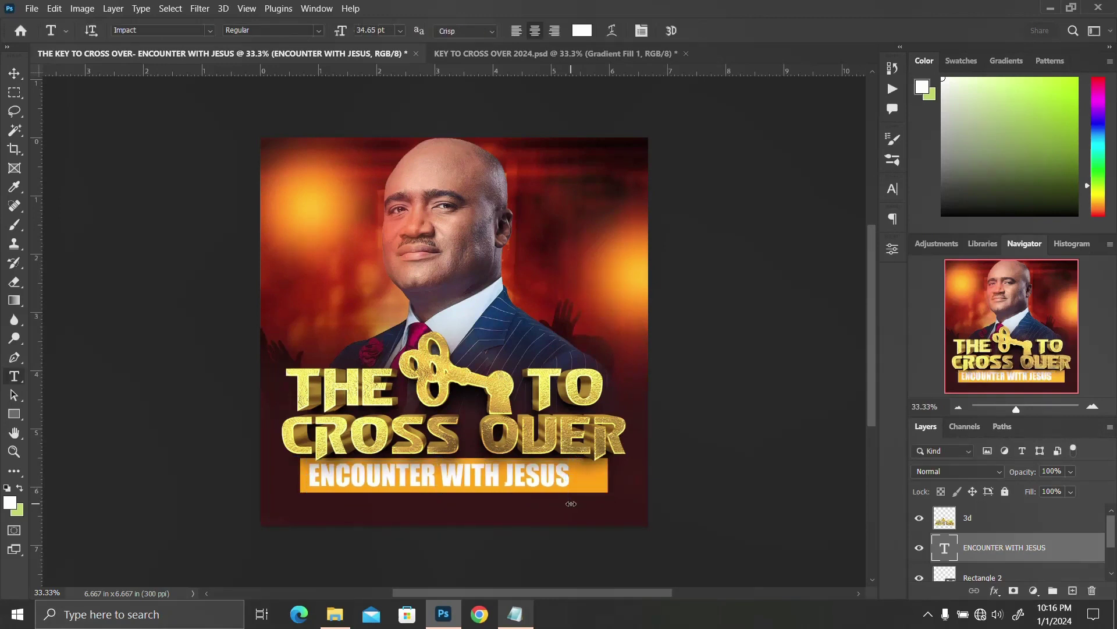
{"action": "scroll", "coordinate": [934, 567], "scroll_direction": "down", "scroll_amount": 1}
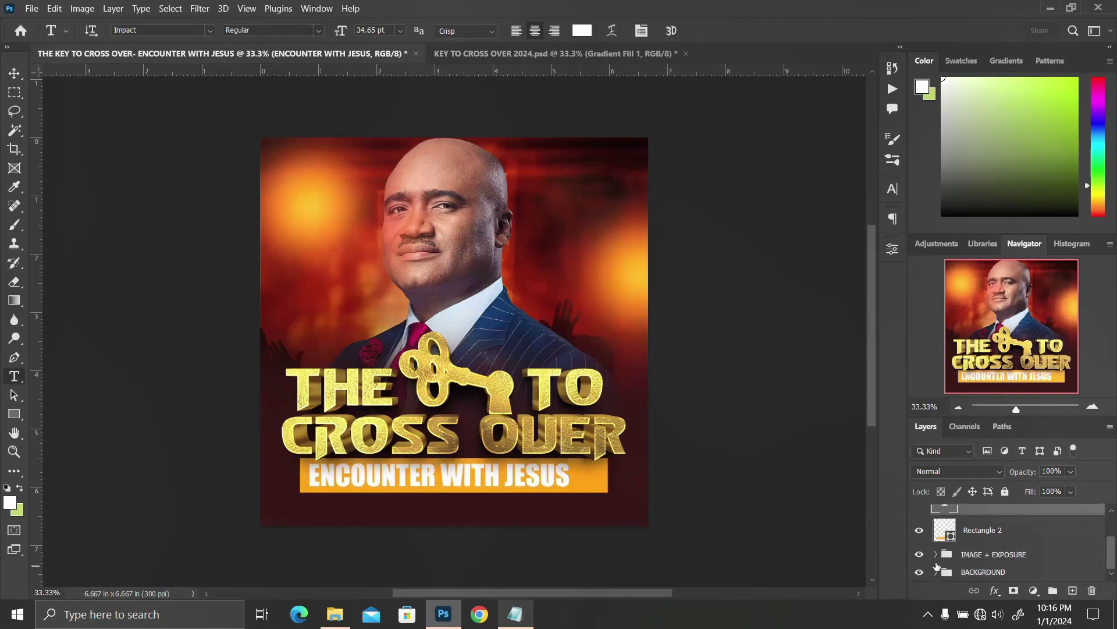
{"action": "left_click", "coordinate": [946, 534], "text": "ctrl"}
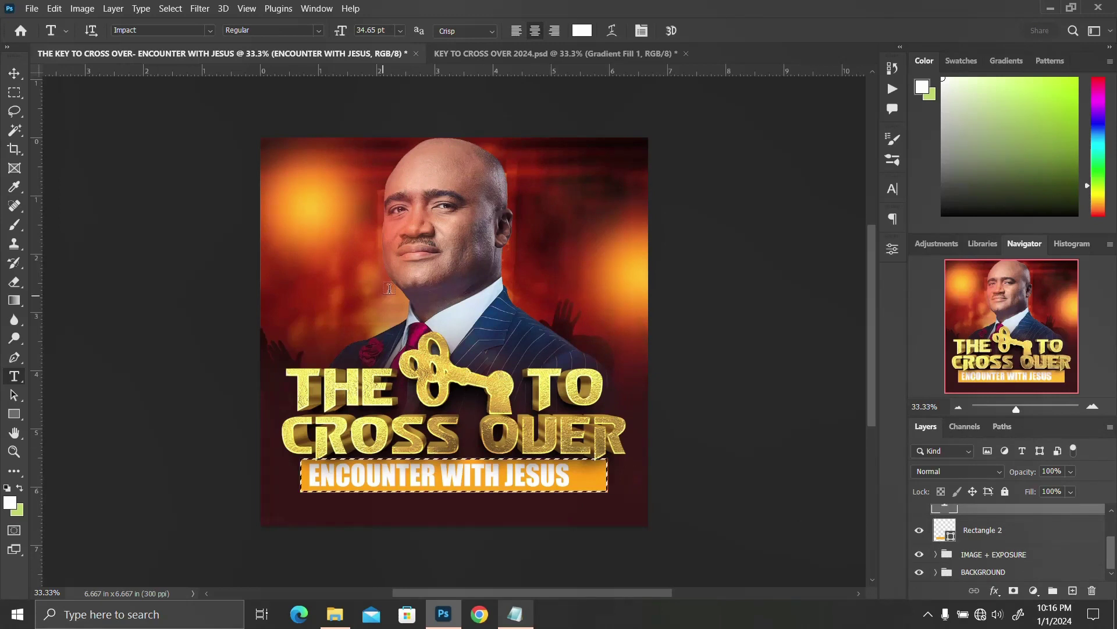
{"action": "key", "text": "v"}
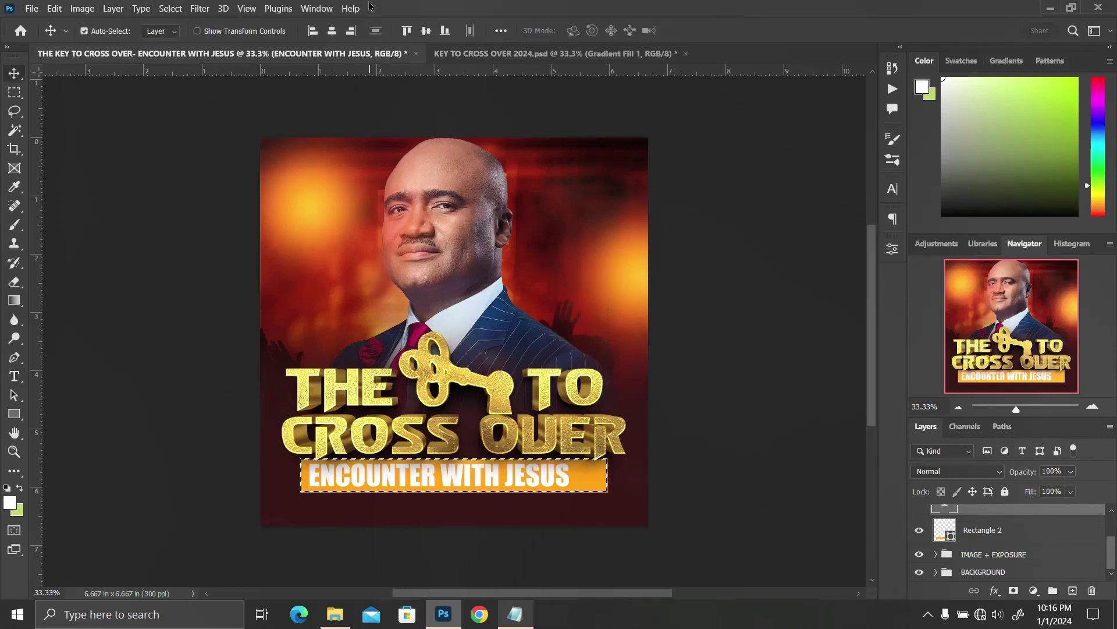
{"action": "left_click", "coordinate": [326, 32]}
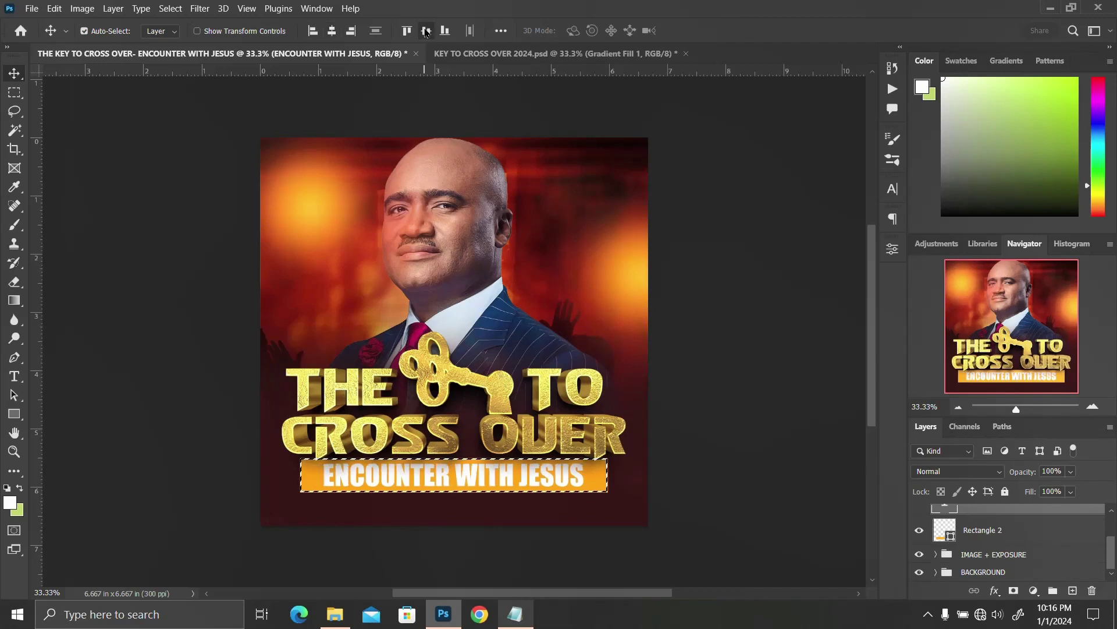
{"action": "key", "text": "ctrl+d"}
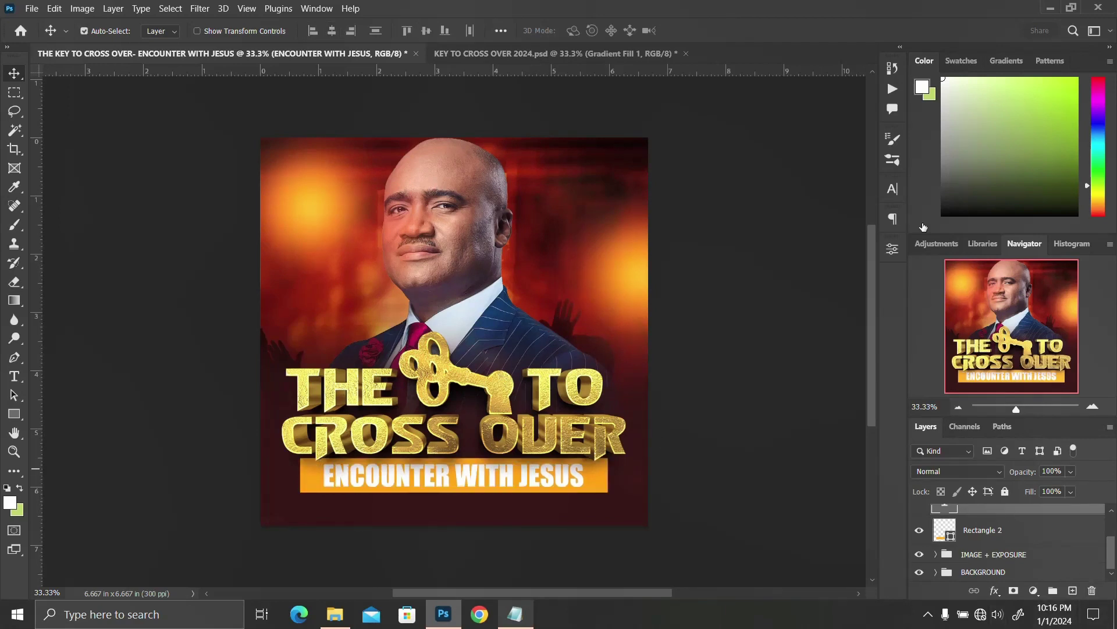
Set the ENCOUNTER WITH JESUS text color to dark red 460501, sampled from the flyer background
{"action": "left_click", "coordinate": [893, 188]}
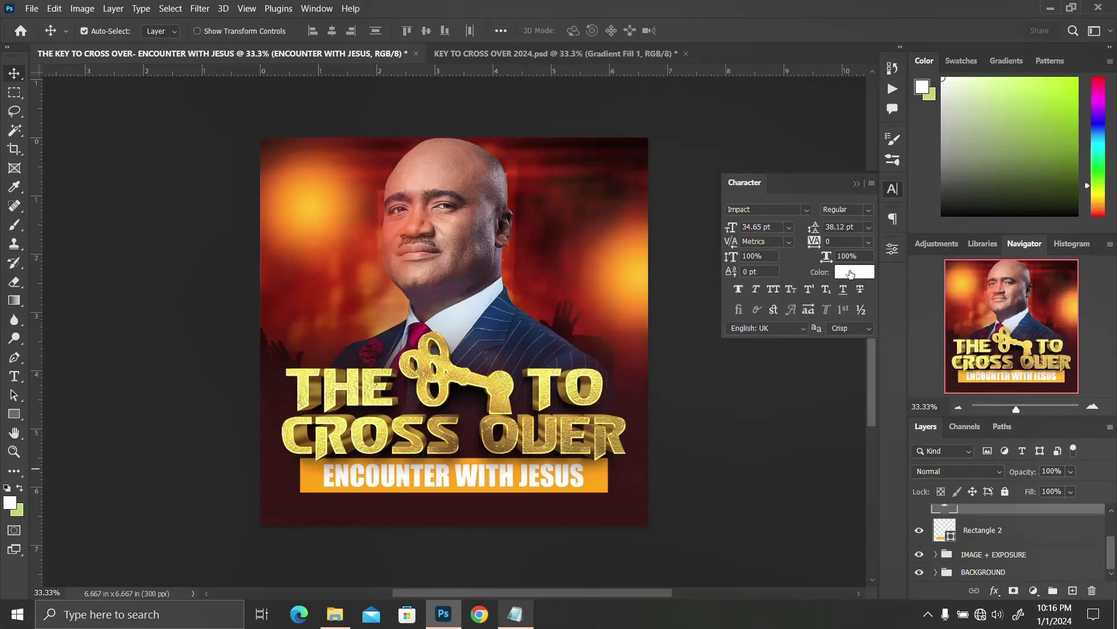
{"action": "left_click", "coordinate": [851, 275]}
{"action": "left_click", "coordinate": [559, 271]}
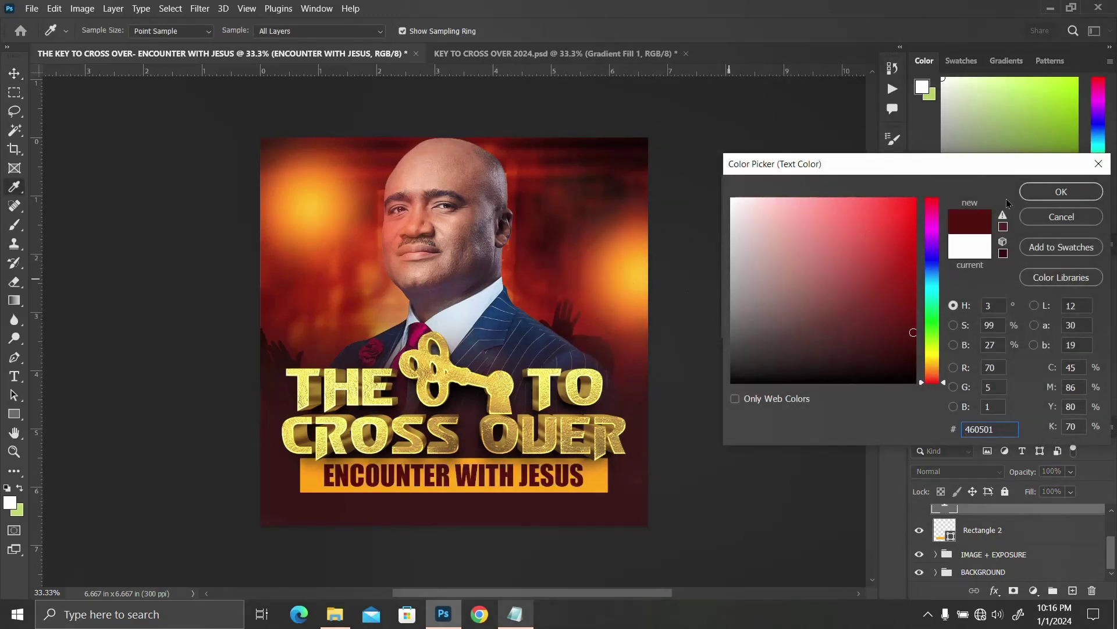
{"action": "left_click", "coordinate": [1074, 197]}
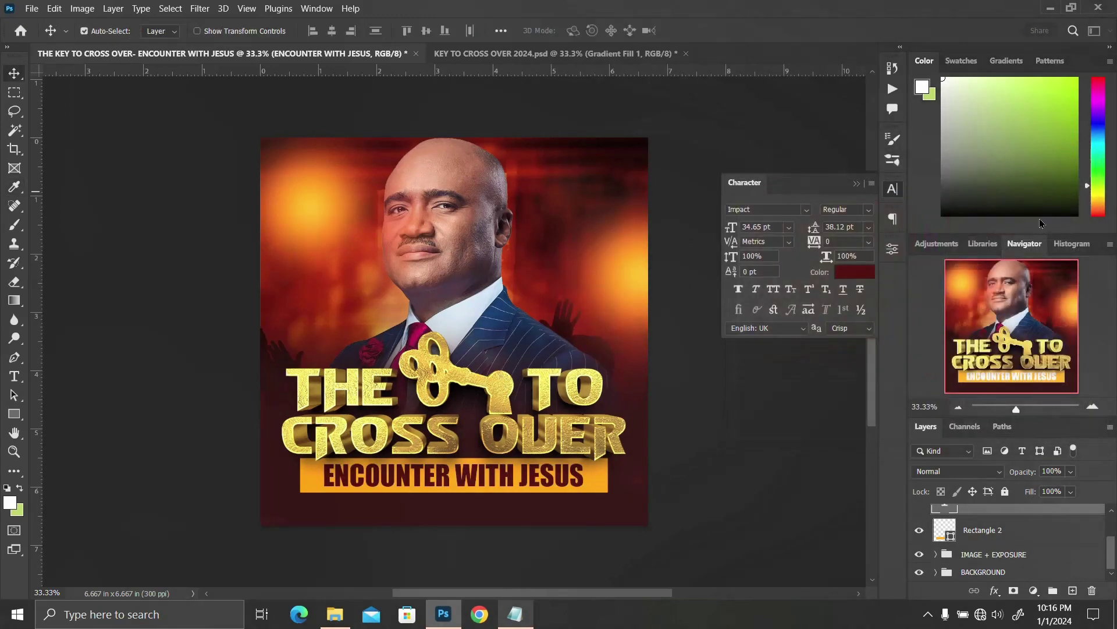
Copy the country times line, from "uk-9pm" to "ghana 8pm |", from the Notepad document
{"action": "left_click", "coordinate": [891, 199]}
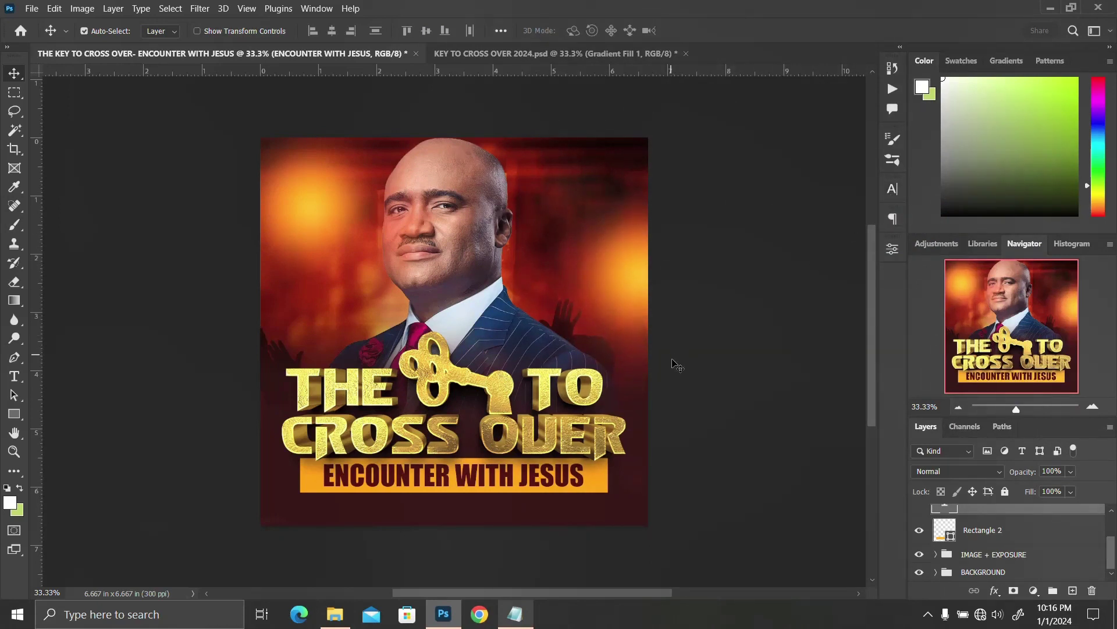
{"action": "left_click", "coordinate": [515, 619]}
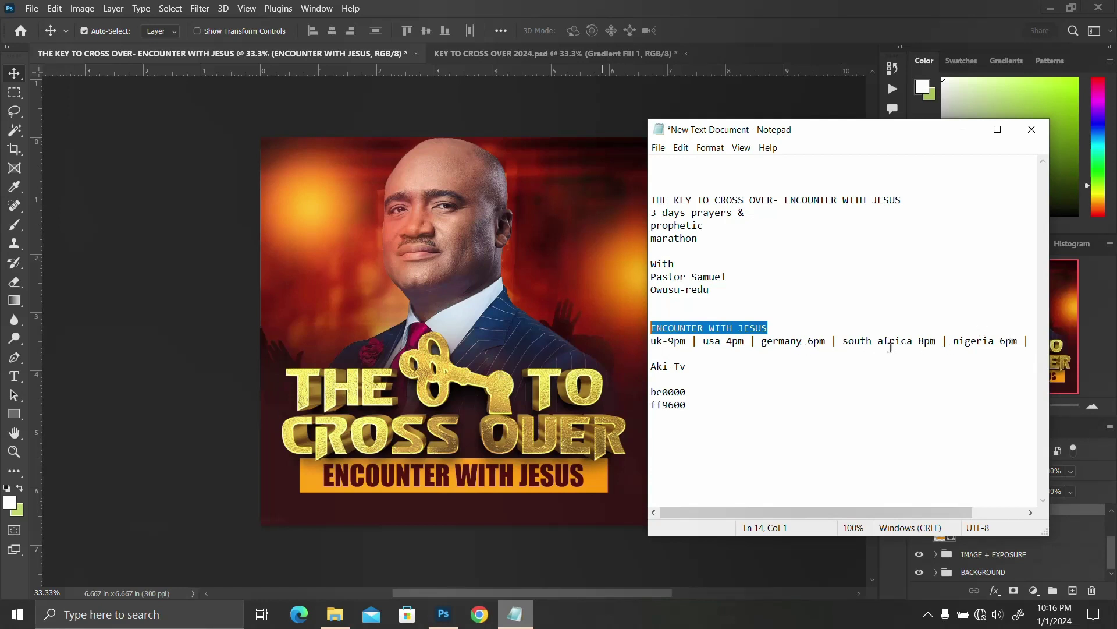
{"action": "left_click", "coordinate": [998, 129]}
{"action": "left_click_drag", "start_coordinate": [479, 217], "coordinate": [3, 219]}
{"action": "key", "text": "ctrl+c"}
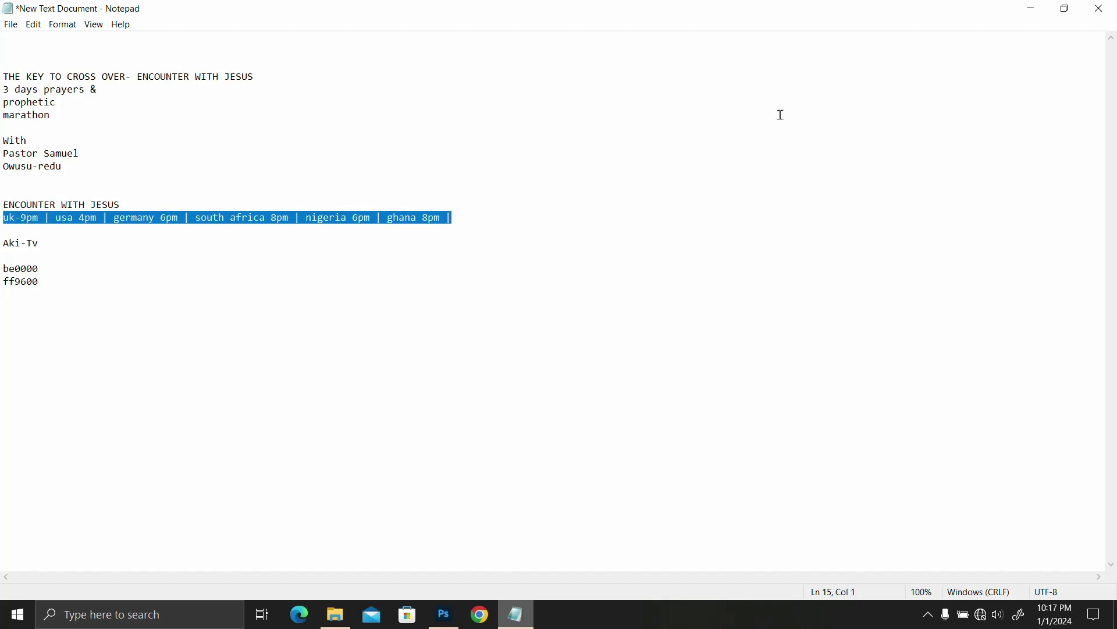
{"action": "left_click", "coordinate": [1066, 8]}
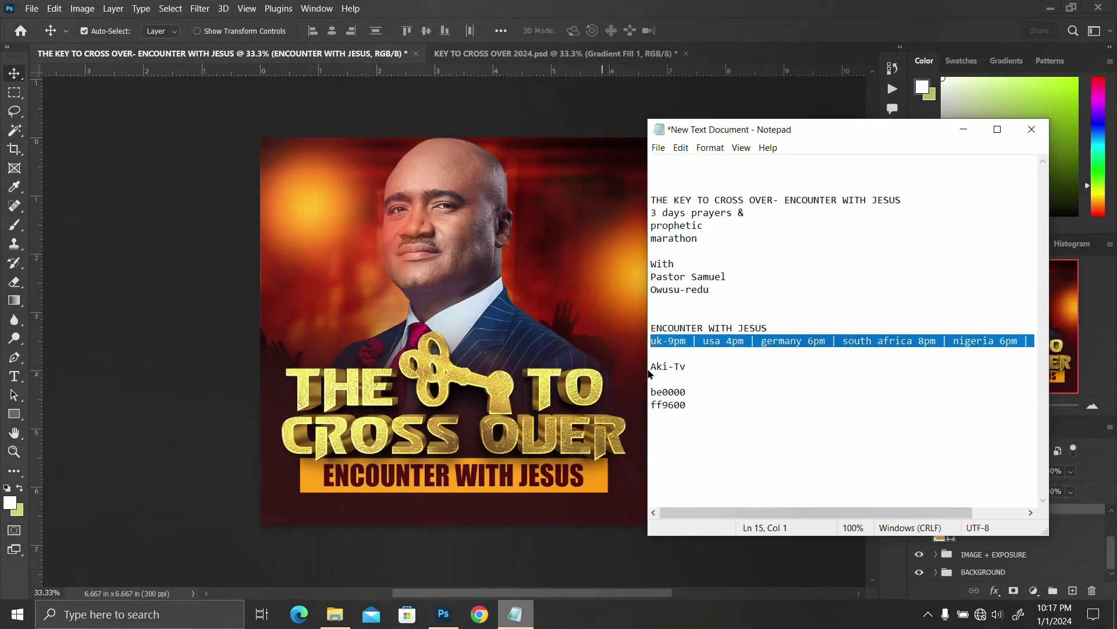
{"action": "left_click", "coordinate": [488, 159]}
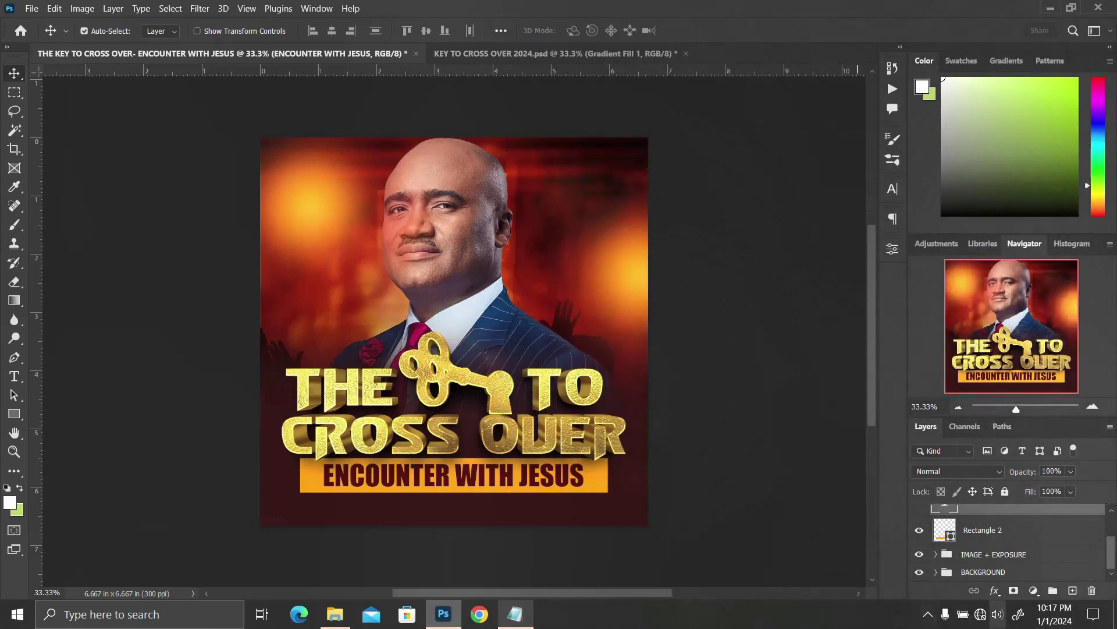
Add a new text layer above the 3d layer, beneath the orange rectangle, containing the copied country times line
{"action": "scroll", "coordinate": [959, 533], "scroll_direction": "up", "scroll_amount": 5}
{"action": "left_click", "coordinate": [1000, 517]}
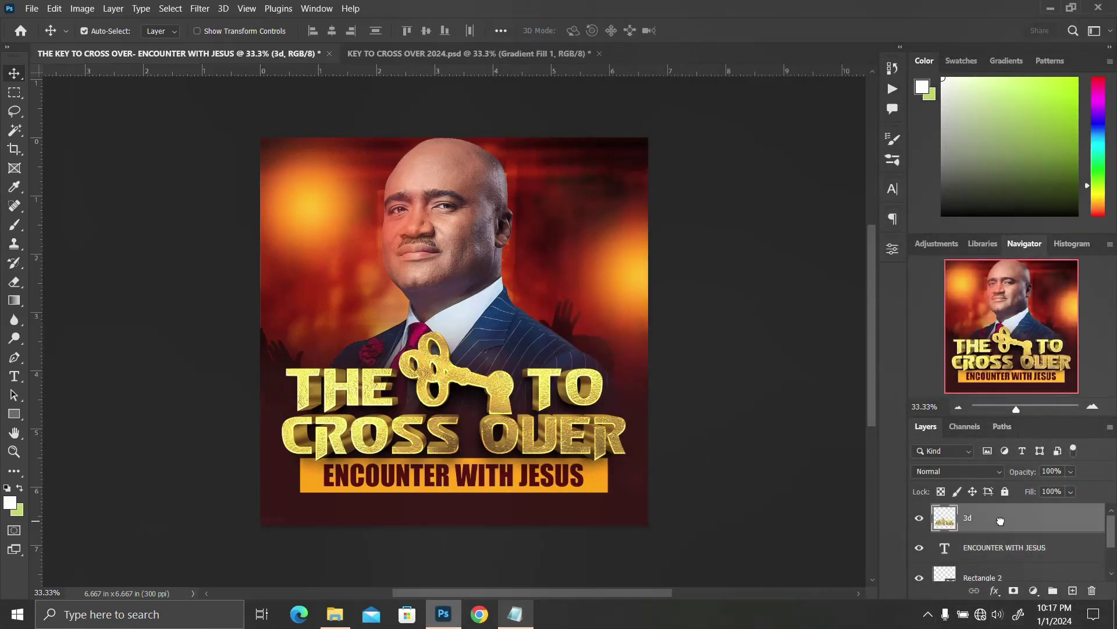
{"action": "left_click", "coordinate": [14, 376]}
{"action": "left_click", "coordinate": [353, 513]}
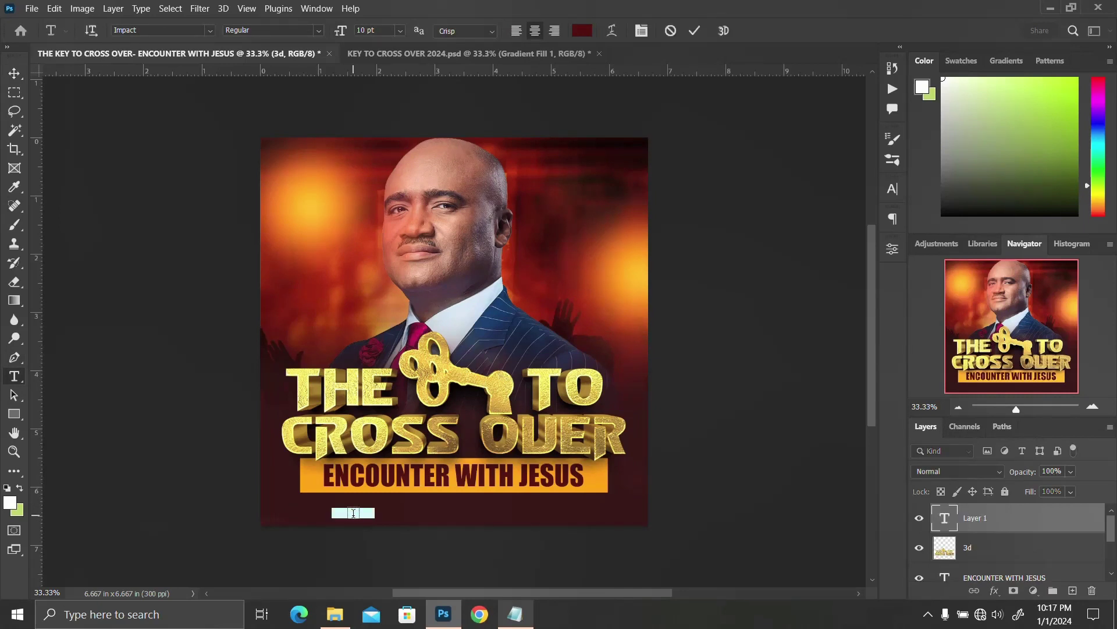
{"action": "key", "text": "BackSpace"}
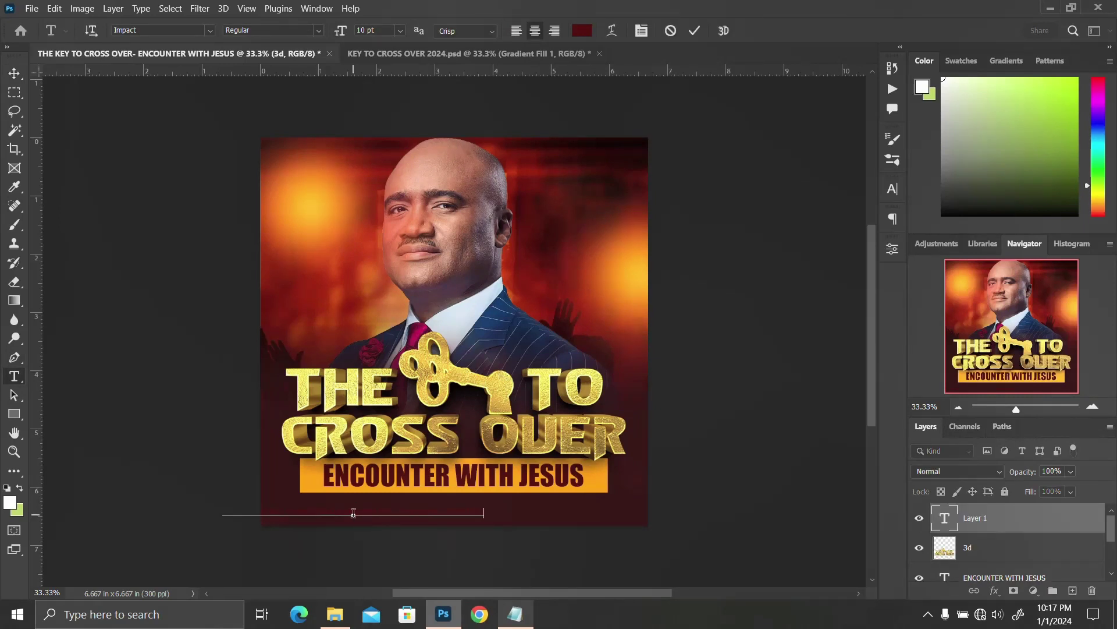
{"action": "key", "text": "ctrl+v"}
{"action": "key", "text": "ctrl+Return"}
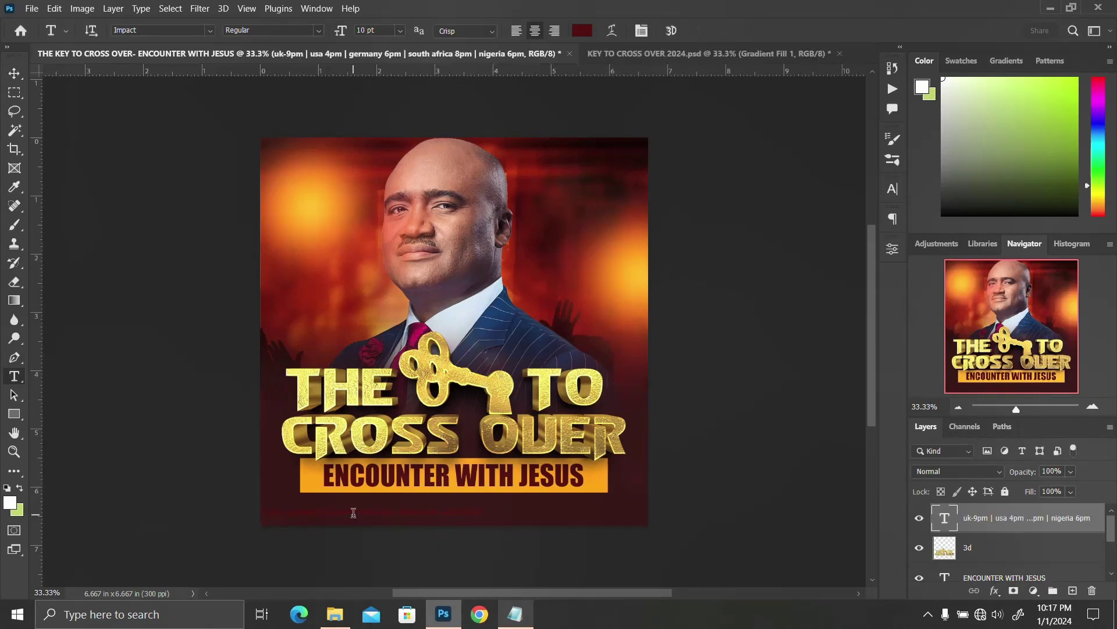
Set the font of the country times text to Montserrat Regular
{"action": "left_click", "coordinate": [893, 188]}
{"action": "left_click", "coordinate": [806, 211]}
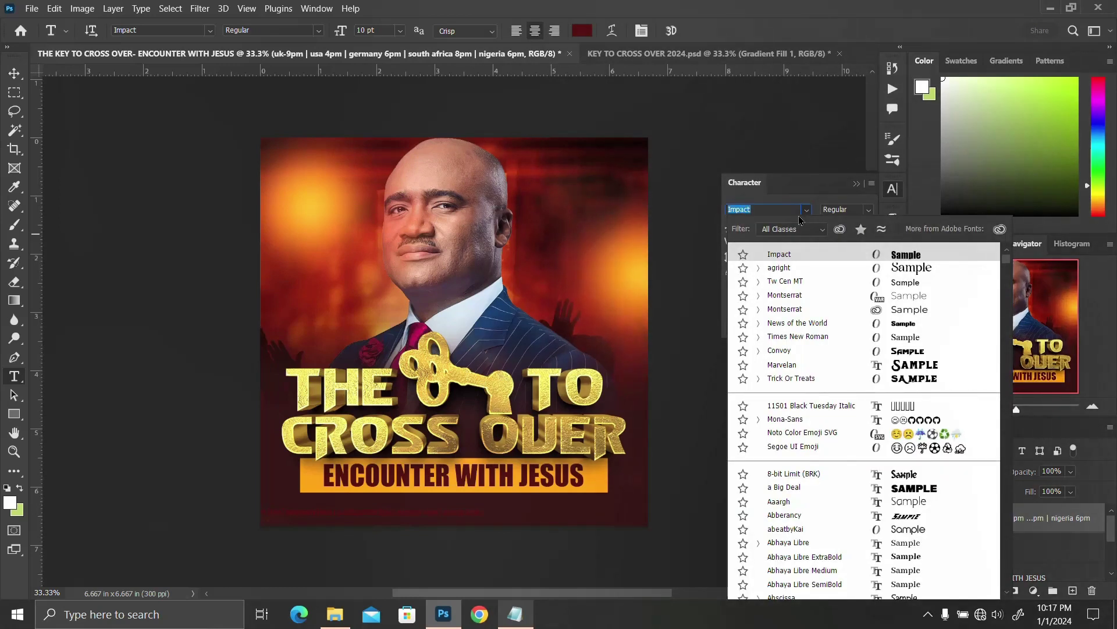
{"action": "left_click", "coordinate": [786, 309]}
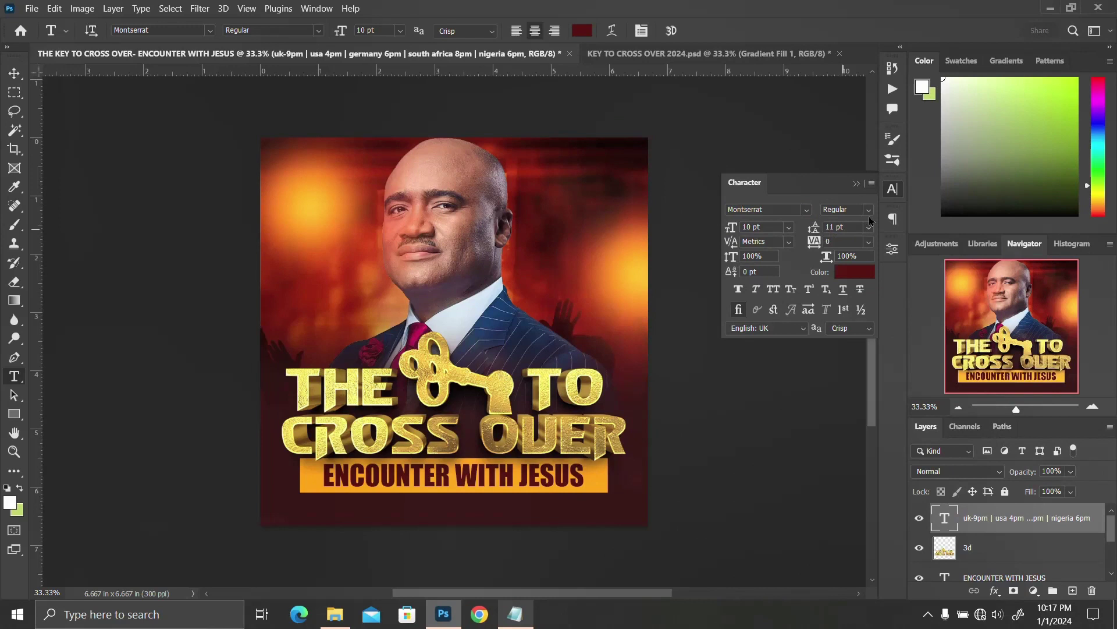
{"action": "left_click", "coordinate": [869, 210]}
{"action": "left_click", "coordinate": [870, 221]}
Color the country times text orange fc9400, sampled from the orange rectangle, and set it in all caps
{"action": "left_click", "coordinate": [855, 279]}
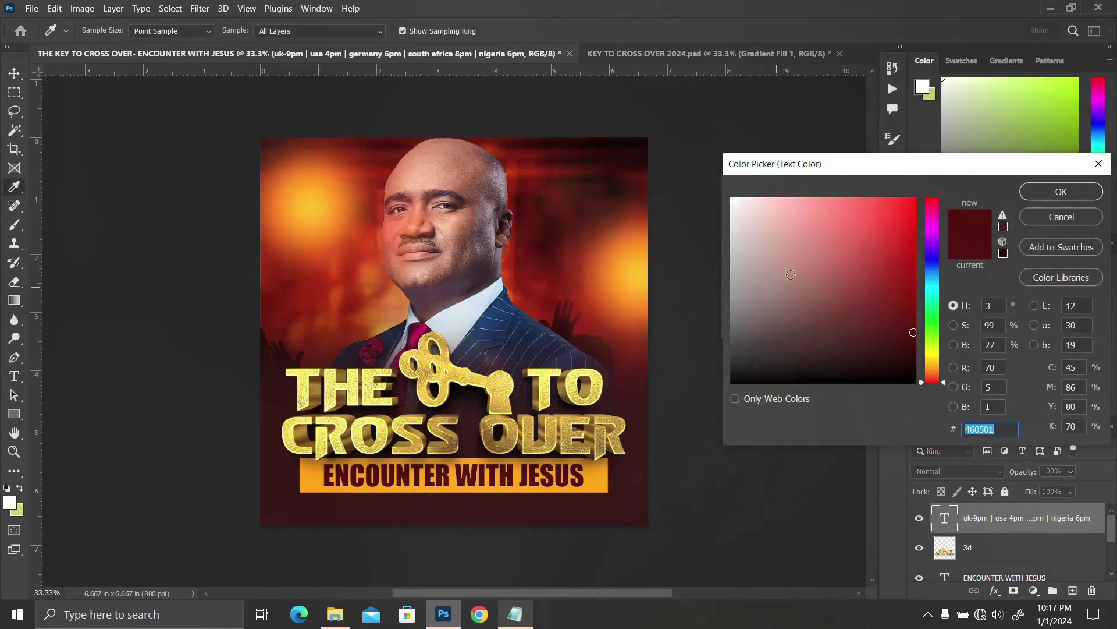
{"action": "left_click", "coordinate": [313, 480]}
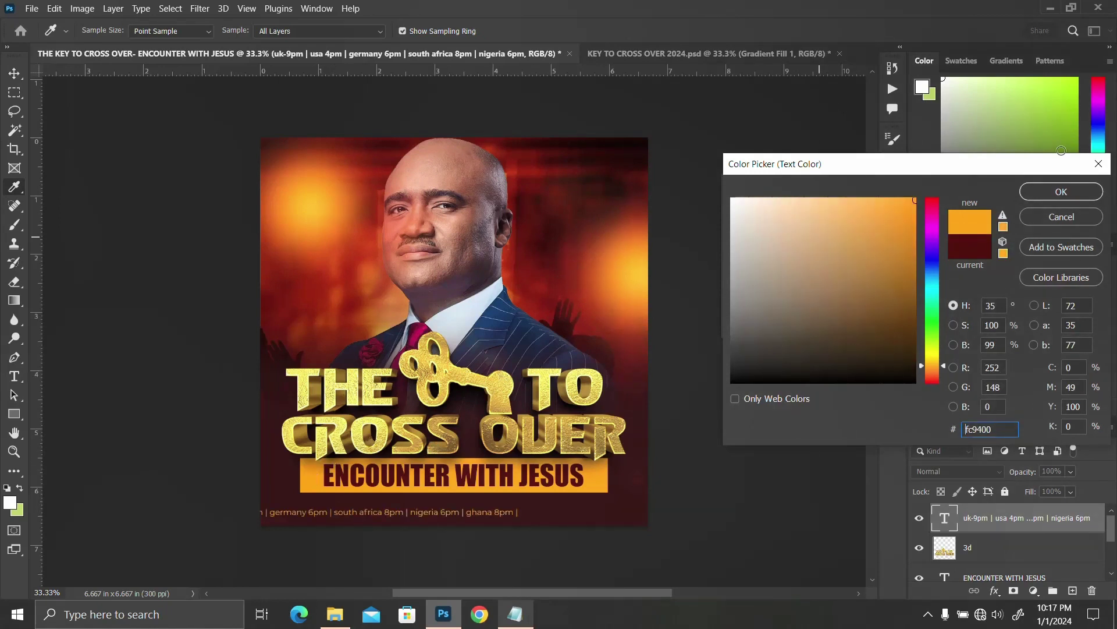
{"action": "left_click", "coordinate": [1044, 193]}
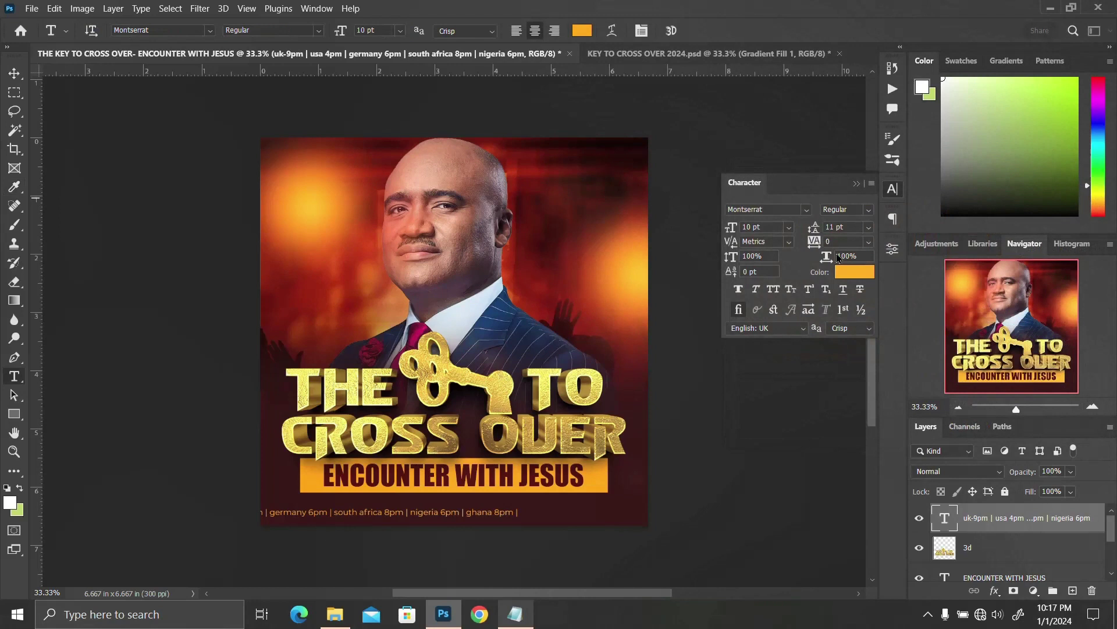
{"action": "left_click", "coordinate": [774, 294]}
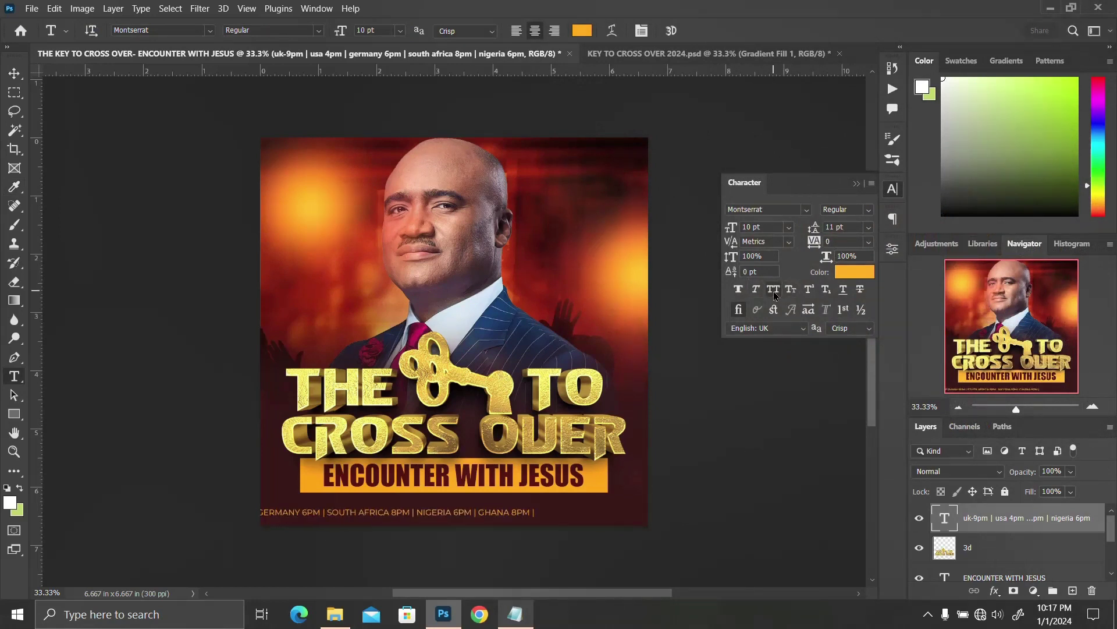
{"action": "left_click", "coordinate": [893, 190]}
Move the country times text fully onto the flyer, beneath the orange rectangle
{"action": "key", "text": "ctrl+t"}
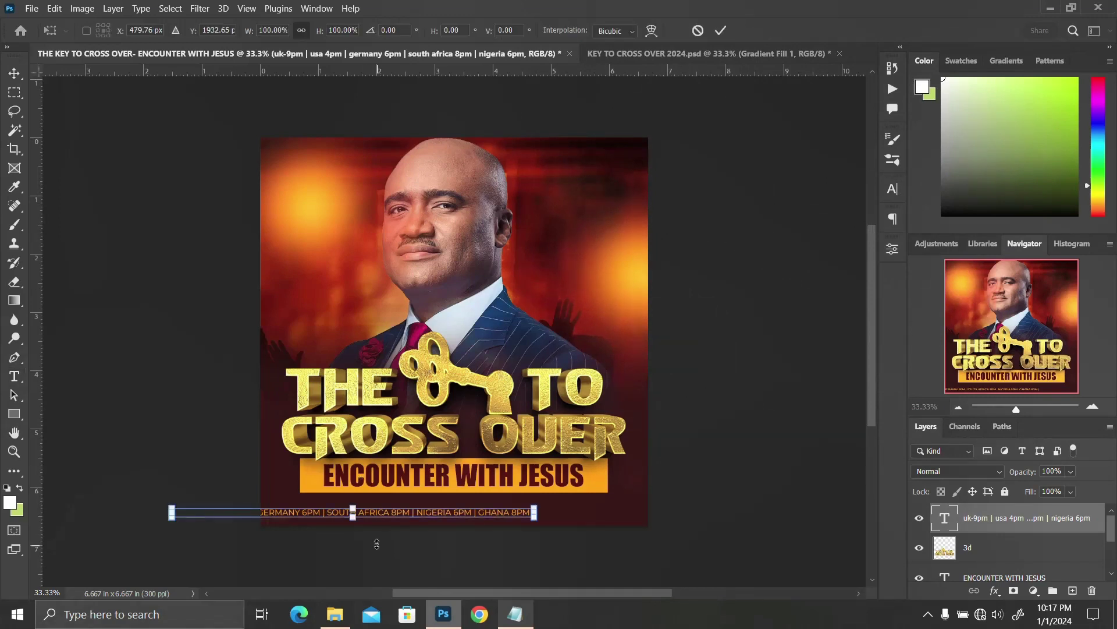
{"action": "left_click_drag", "start_coordinate": [422, 517], "coordinate": [535, 515]}
{"action": "key", "text": "Return"}
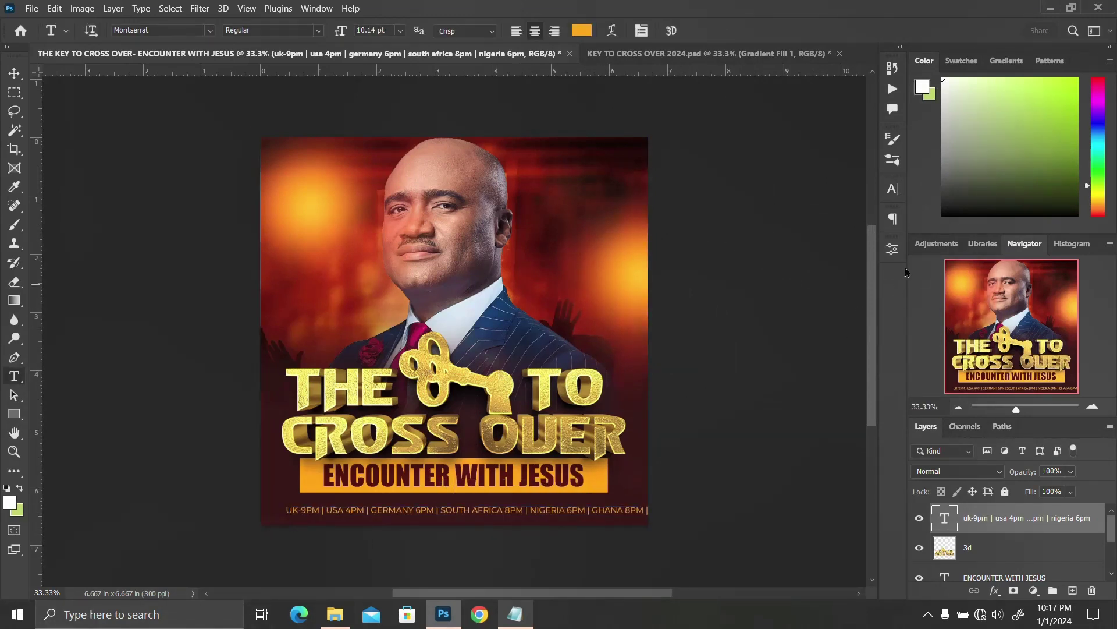
Set the country times text to 10 pt with a tracking of -60
{"action": "left_click", "coordinate": [892, 190]}
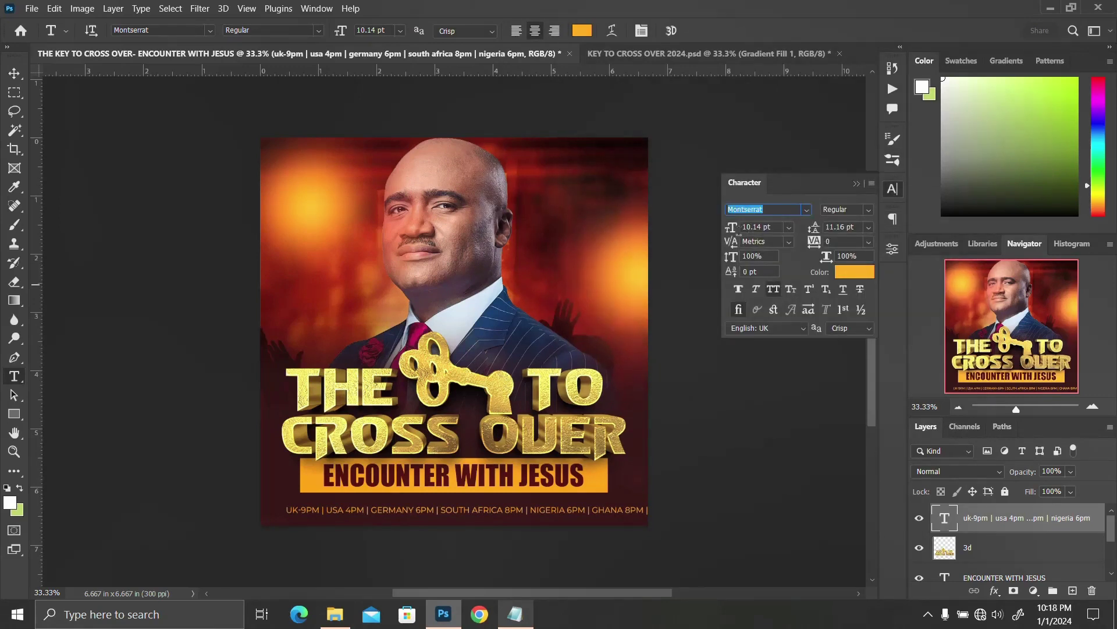
{"action": "left_click", "coordinate": [733, 229]}
{"action": "key", "text": "Down"}
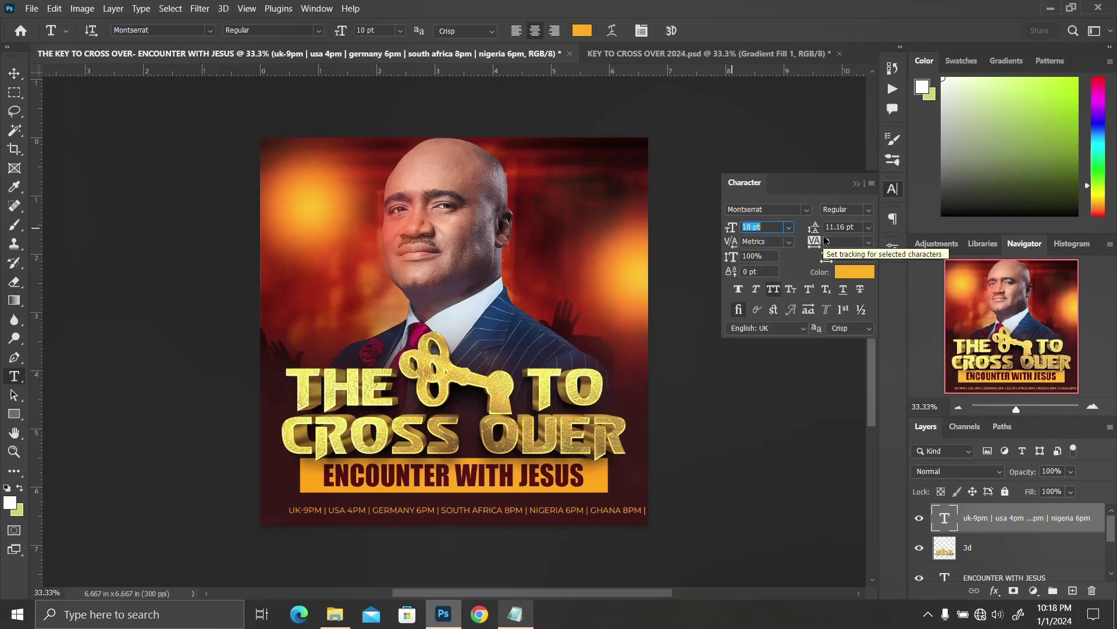
{"action": "left_click_drag", "start_coordinate": [817, 243], "coordinate": [814, 245]}
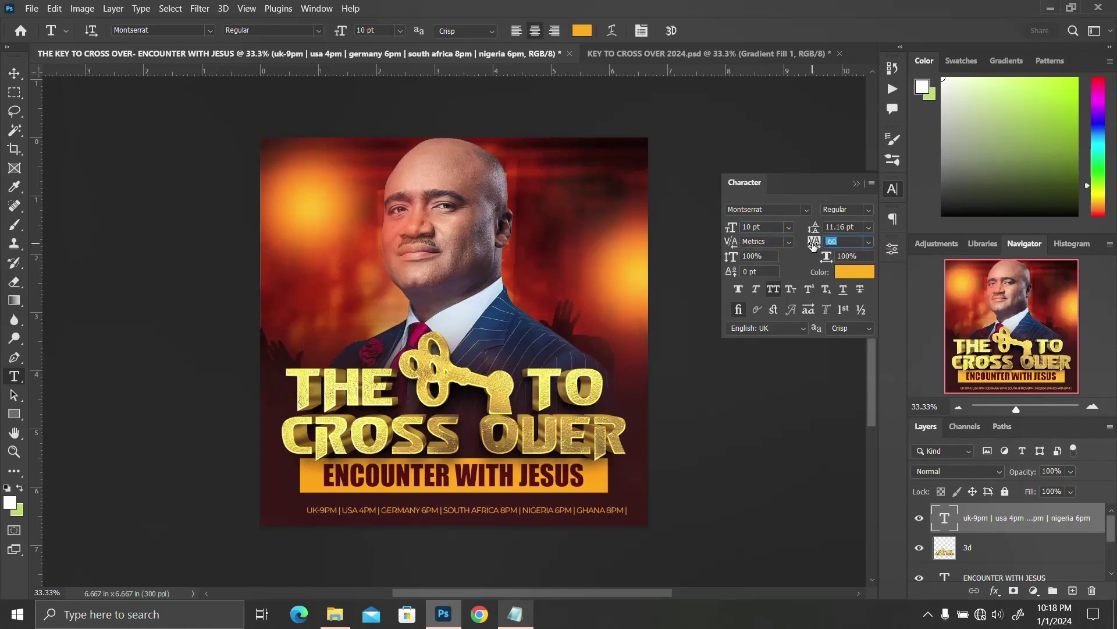
Delete the trailing separator after GHANA 8PM in the country times line
{"action": "left_click", "coordinate": [625, 509]}
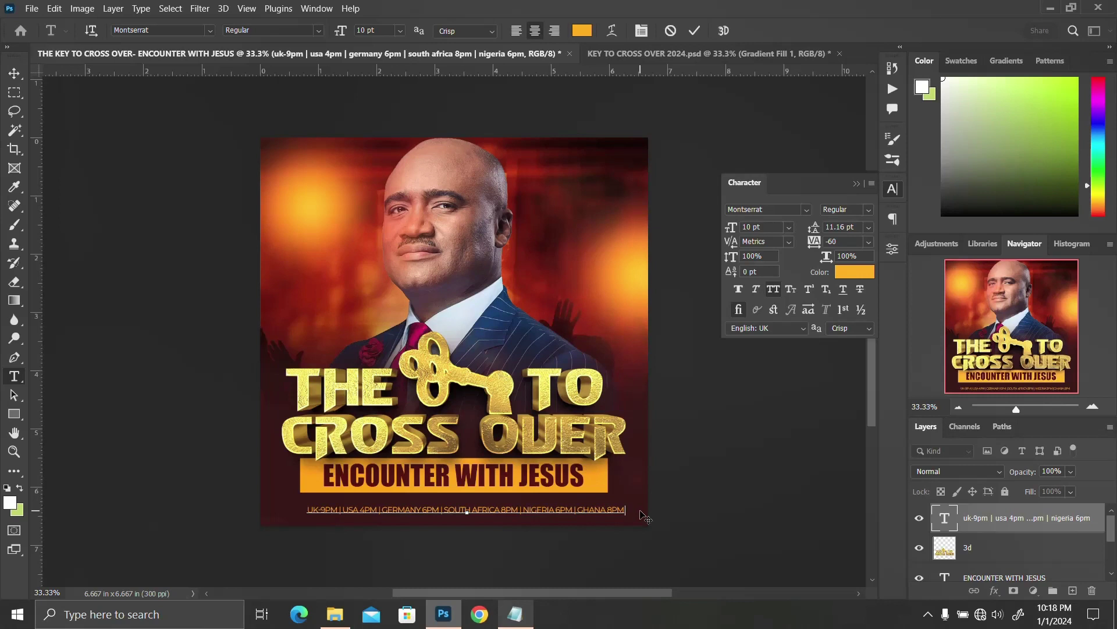
{"action": "key", "text": "ctrl+Return"}
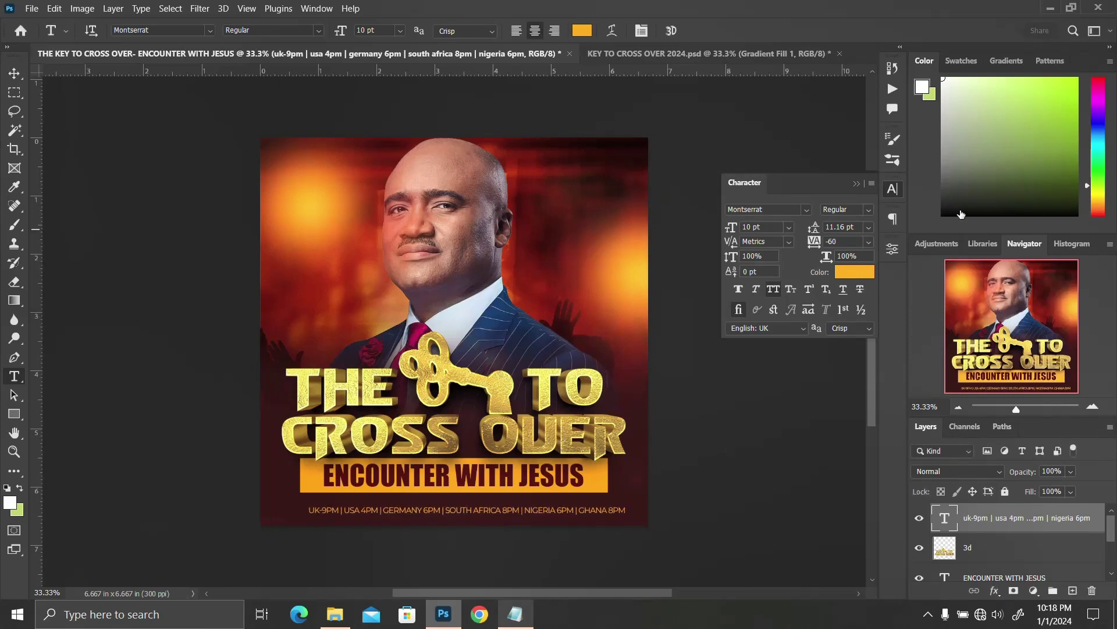
{"action": "left_click", "coordinate": [891, 193]}
Center the country times text horizontally on the canvas
{"action": "key", "text": "ctrl+a"}
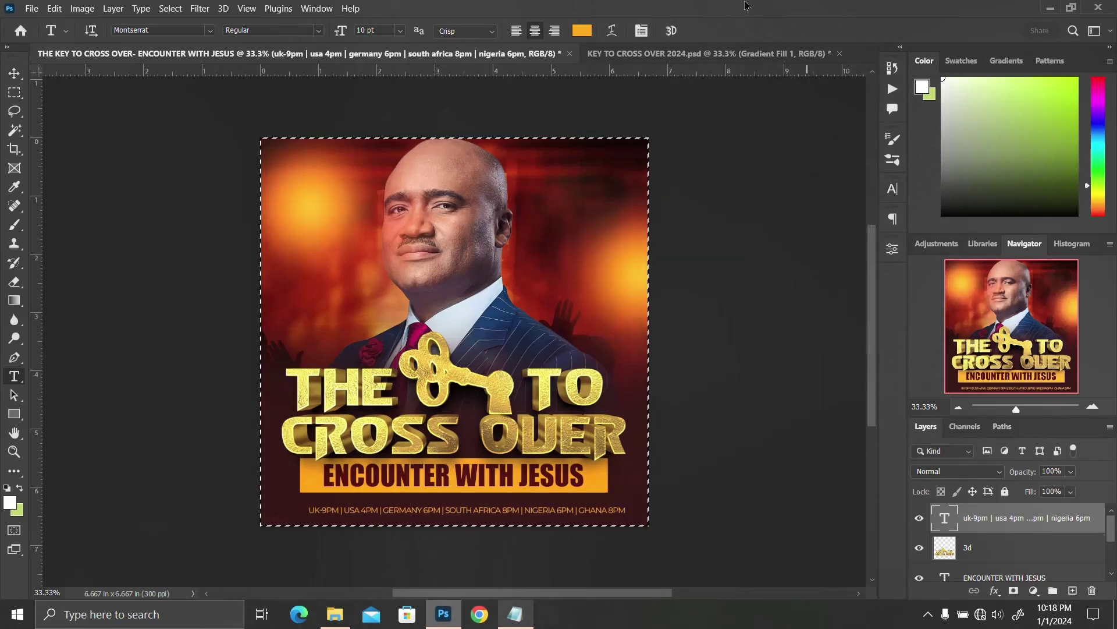
{"action": "key", "text": "v"}
{"action": "left_click", "coordinate": [333, 32]}
{"action": "key", "text": "ctrl+d"}
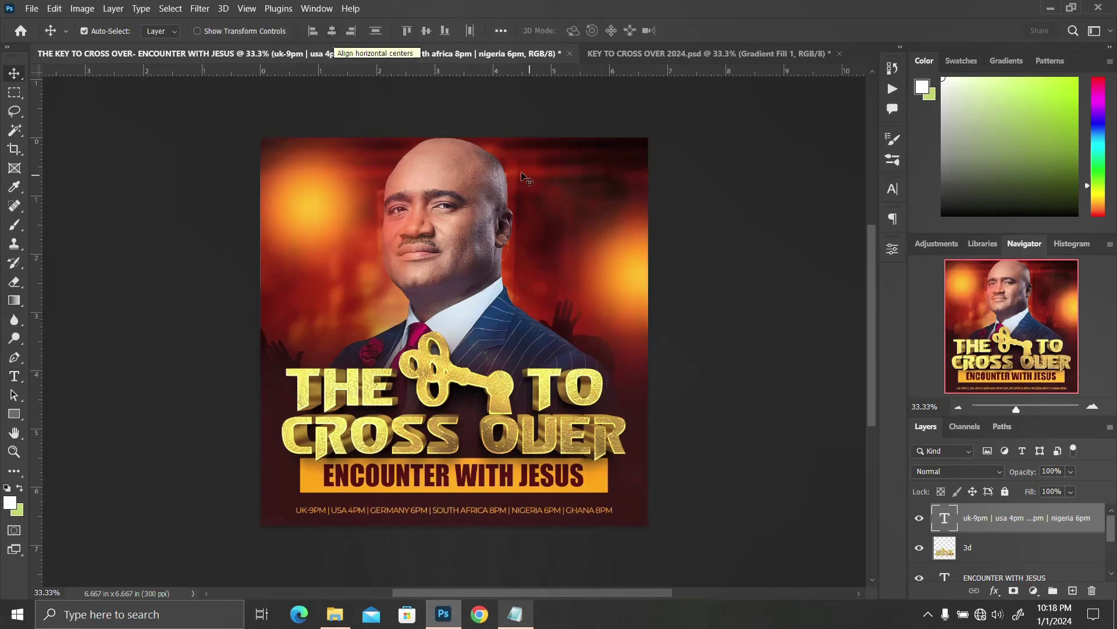
Nudge the country times text up until it sits just below the orange rectangle
{"action": "key", "text": "Up"}
{"action": "key", "text": "Up"}
{"action": "key", "text": "Up"}
{"action": "key", "text": "Up"}
{"action": "key", "text": "Up"}
{"action": "key", "text": "Up"}
{"action": "key", "text": "Up"}
{"action": "key", "text": "Up"}
{"action": "key", "text": "Up"}
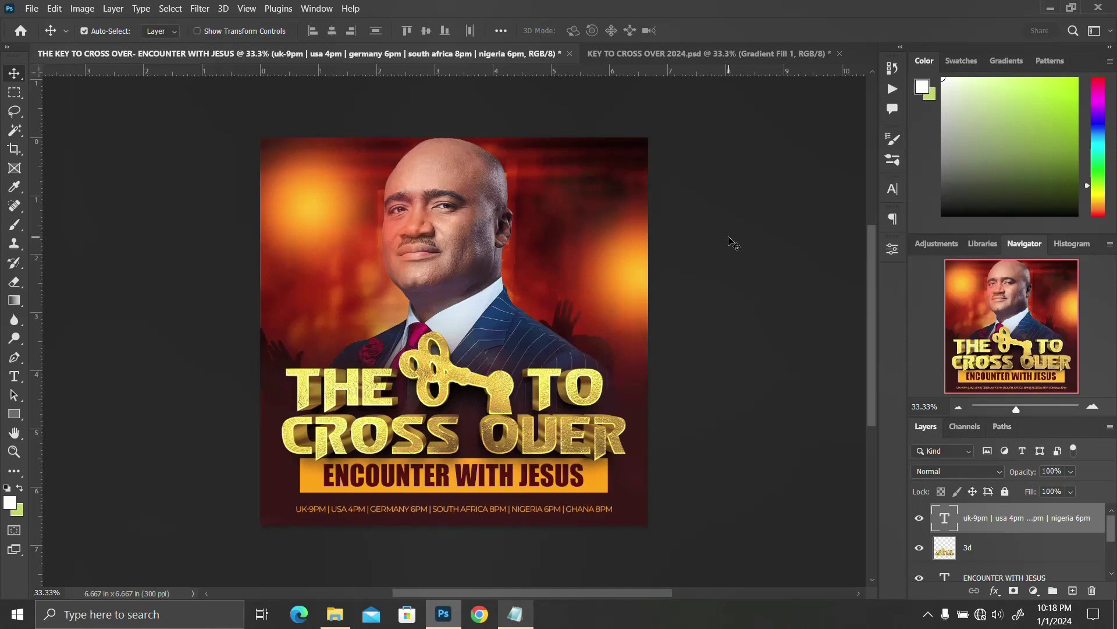
{"action": "key", "text": "Up"}
{"action": "key", "text": "Up"}
{"action": "key", "text": "Up"}
{"action": "key", "text": "Up"}
{"action": "key", "text": "Up"}
{"action": "key", "text": "Up"}
{"action": "key", "text": "Up"}
{"action": "key", "text": "Up"}
{"action": "key", "text": "Up"}
{"action": "key", "text": "Up"}
{"action": "key", "text": "Up"}
{"action": "key", "text": "Up"}
{"action": "key", "text": "Up"}
{"action": "key", "text": "Up"}
{"action": "key", "text": "Up"}
{"action": "key", "text": "Up"}
{"action": "key", "text": "Up"}
{"action": "key", "text": "Up"}
{"action": "key", "text": "Up"}
{"action": "key", "text": "Up"}
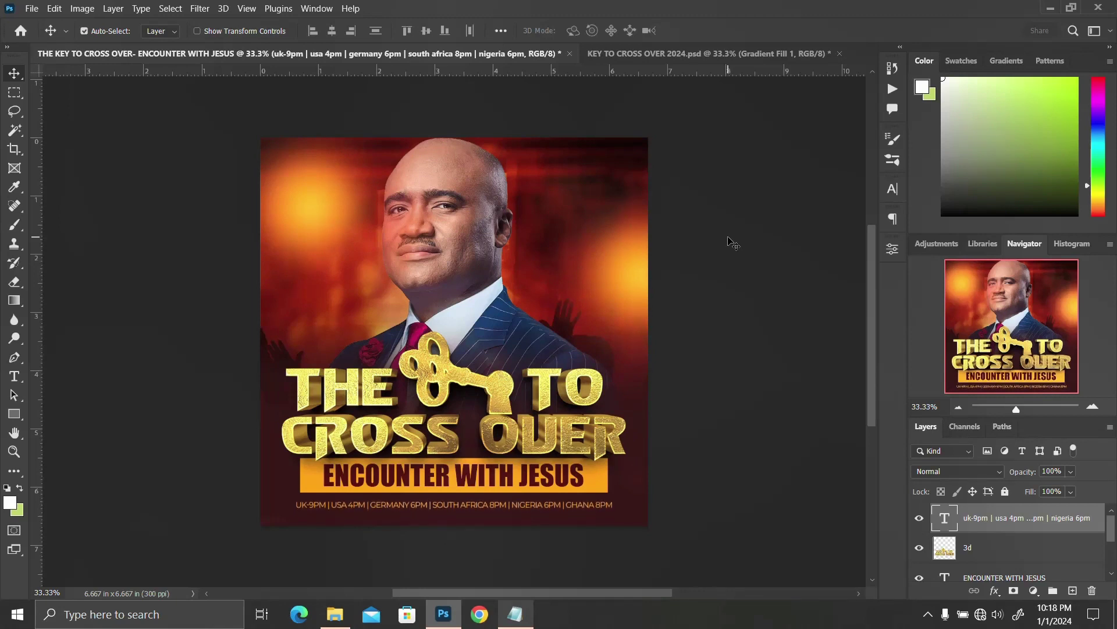
{"action": "key", "text": "Up"}
{"action": "key", "text": "Up"}
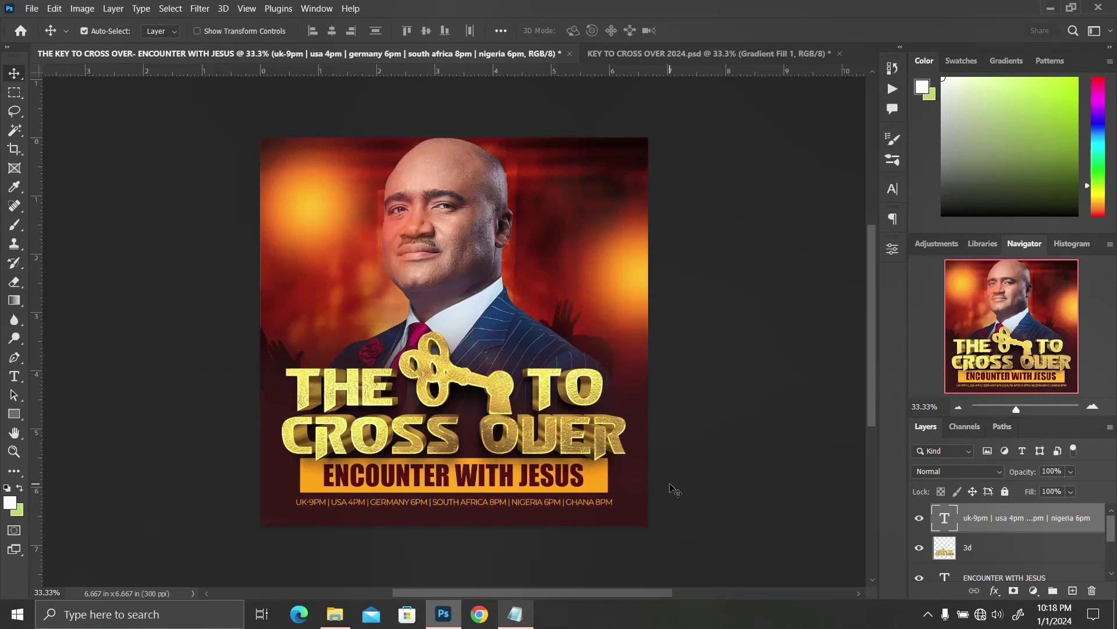
Copy the "Aki-Tv" line from the Notepad document and return to the flyer
{"action": "left_click", "coordinate": [506, 615]}
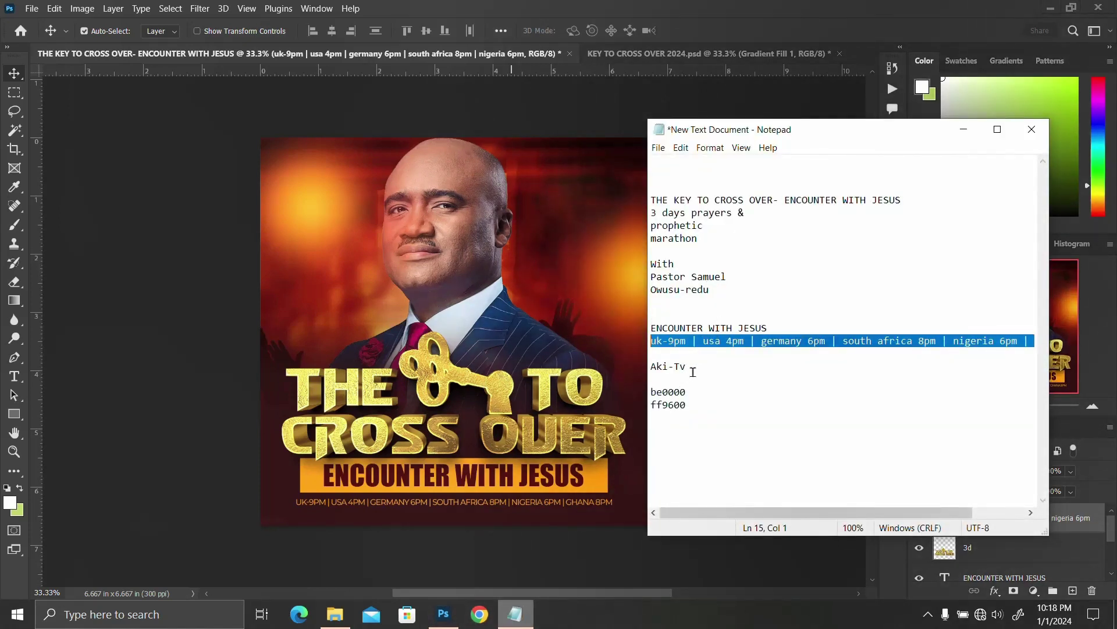
{"action": "left_click_drag", "start_coordinate": [694, 371], "coordinate": [611, 365]}
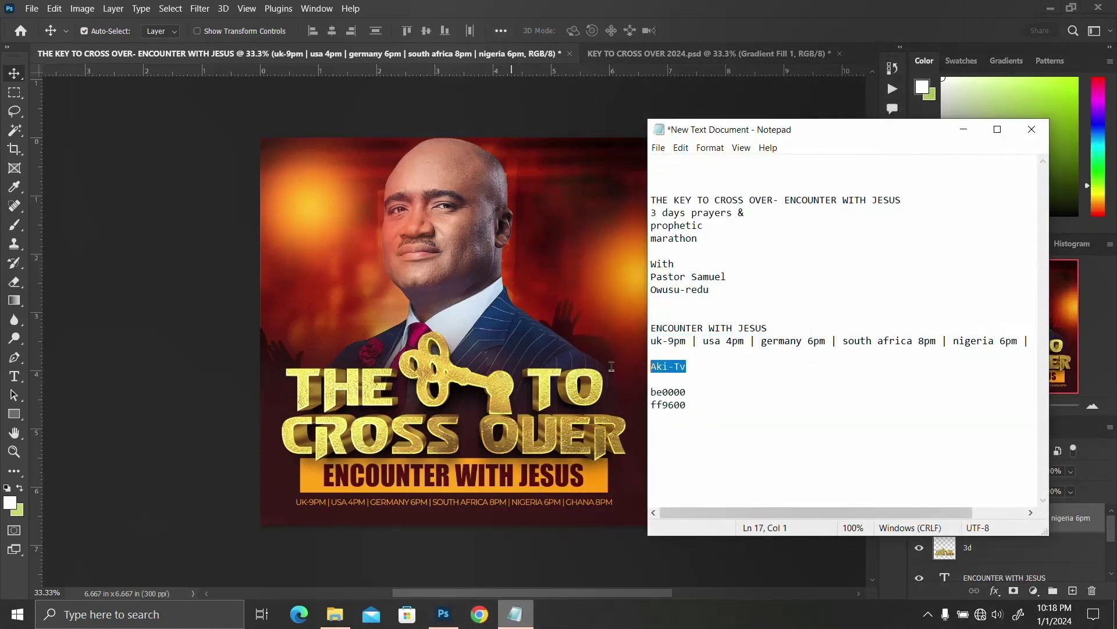
{"action": "left_click", "coordinate": [376, 511]}
Duplicate the country times text and place the copy directly below the original line
{"action": "left_click_drag", "start_coordinate": [377, 507], "coordinate": [376, 505]}
{"action": "key", "text": "shift+Down"}
{"action": "key", "text": "shift+Down"}
{"action": "key", "text": "shift+Down"}
{"action": "key", "text": "shift+Down"}
{"action": "key", "text": "shift+Down"}
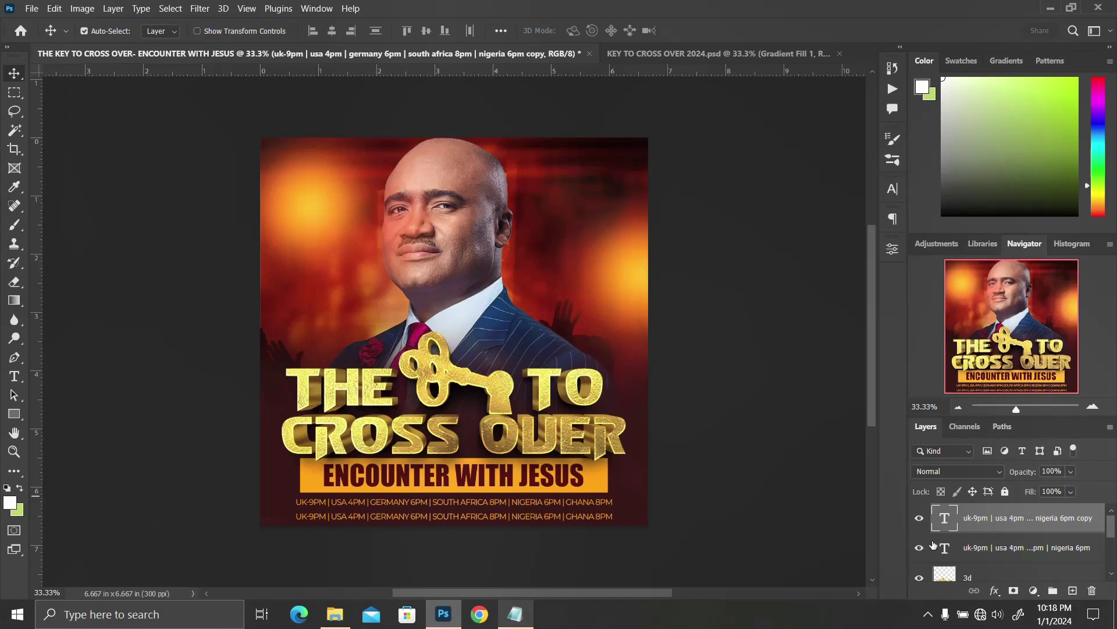
Replace the duplicated line's text with "Aki-Tv"
{"action": "double_click", "coordinate": [944, 518]}
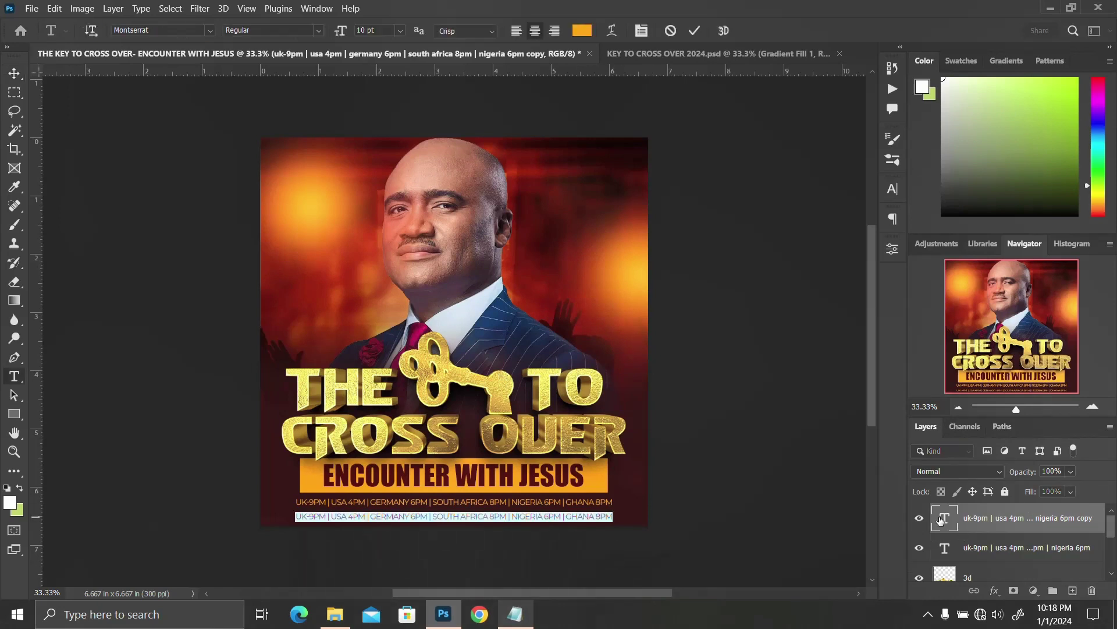
{"action": "type", "text": "Aki-Tv"}
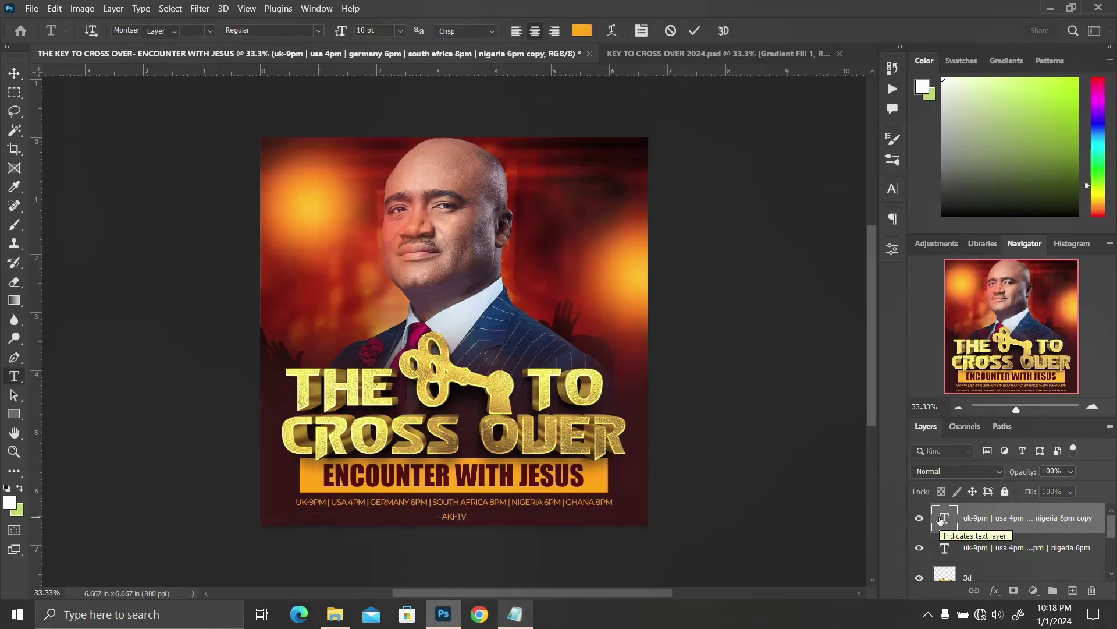
{"action": "key", "text": "ctrl+Return"}
{"action": "key", "text": "v"}
Switch to the THE KEY TO CROSS OVER folder and select the Facebook Live, Instagram Live and livestream logo images
{"action": "left_click", "coordinate": [331, 621]}
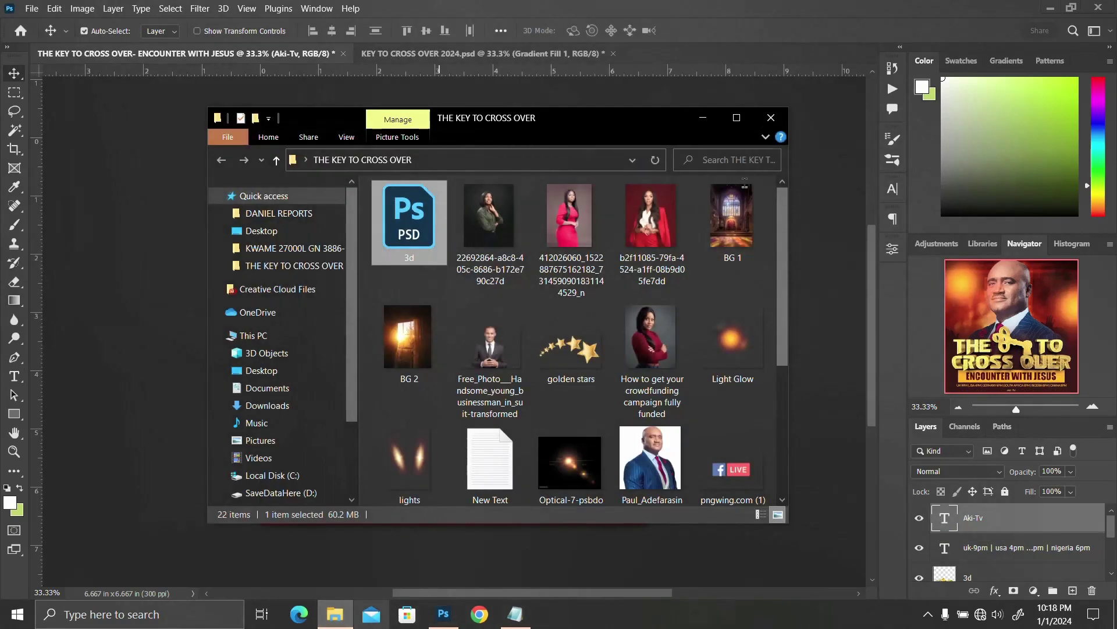
{"action": "scroll", "coordinate": [701, 398], "scroll_direction": "down", "scroll_amount": 2}
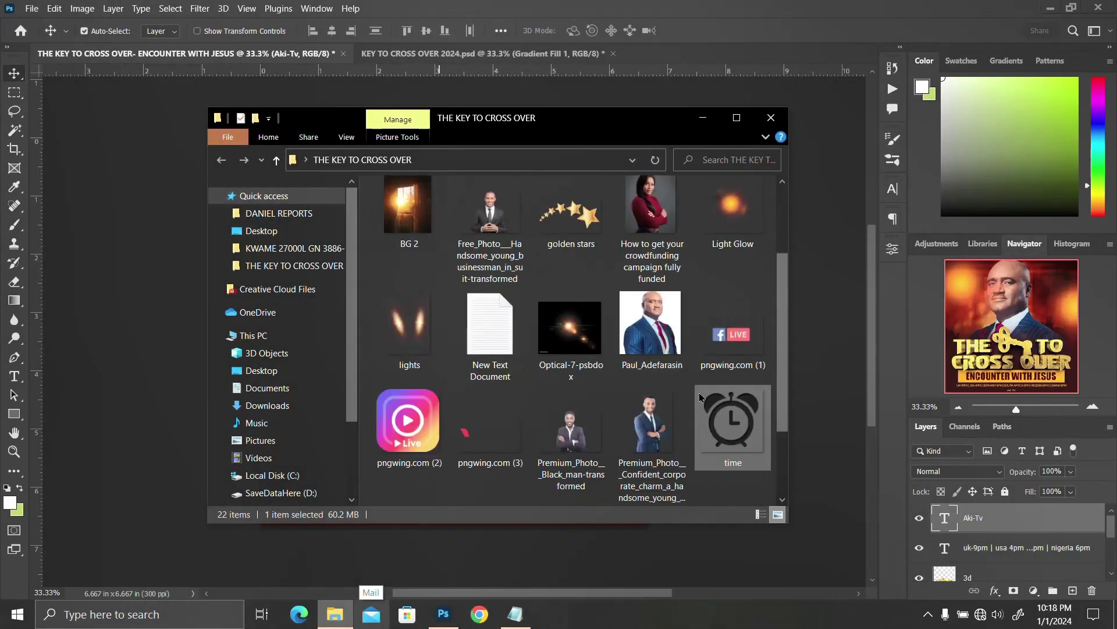
{"action": "left_click", "coordinate": [738, 343]}
{"action": "left_click", "coordinate": [474, 426], "text": "ctrl"}
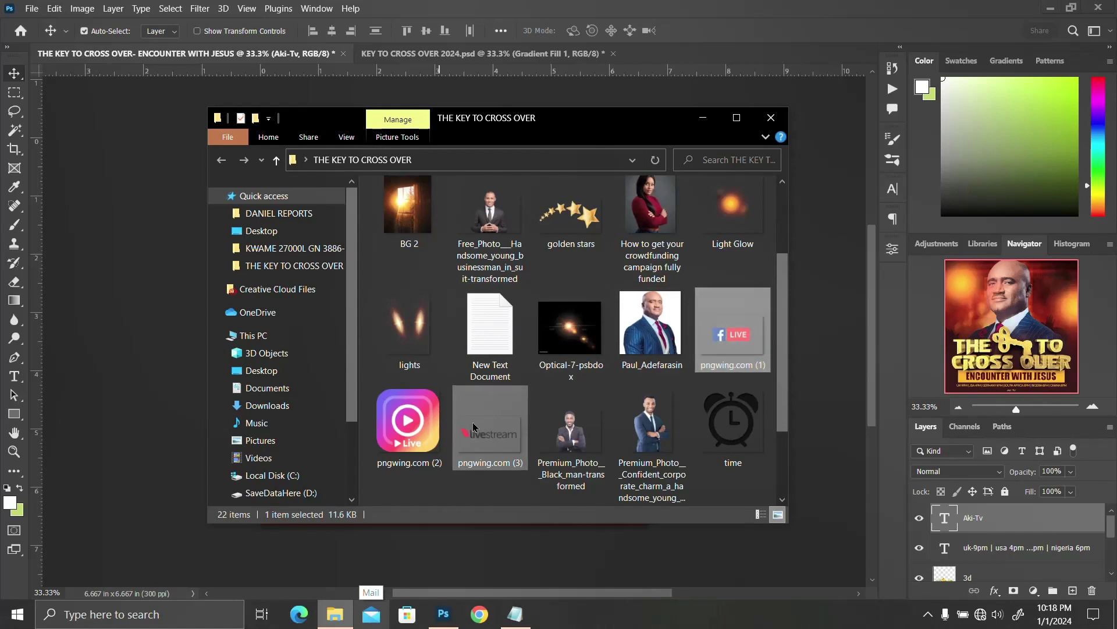
{"action": "left_click", "coordinate": [389, 422], "text": "ctrl"}
{"action": "left_click", "coordinate": [743, 340], "text": "ctrl"}
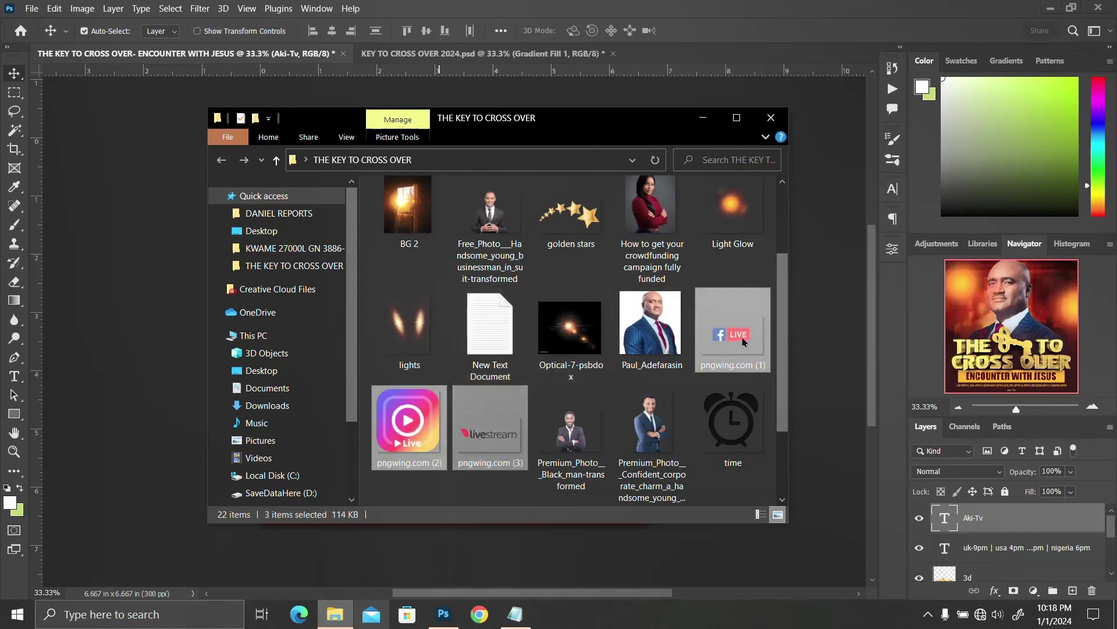
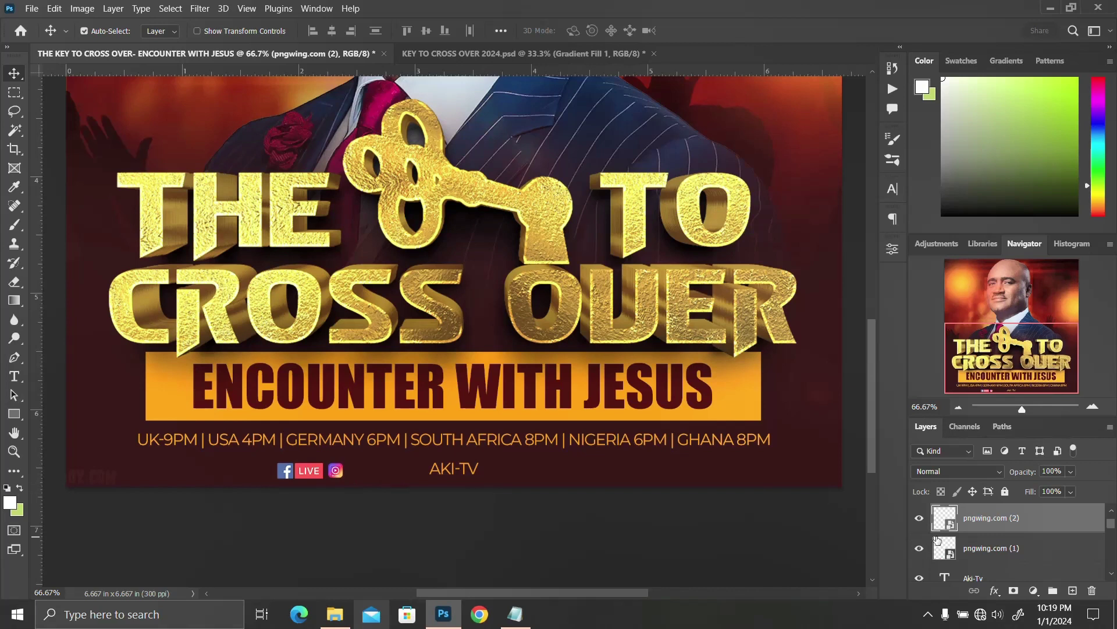
Scale the livestream logo down to about 3.57% and place it between the Instagram icon and the Aki-Tv text
{"action": "left_click", "coordinate": [919, 518]}
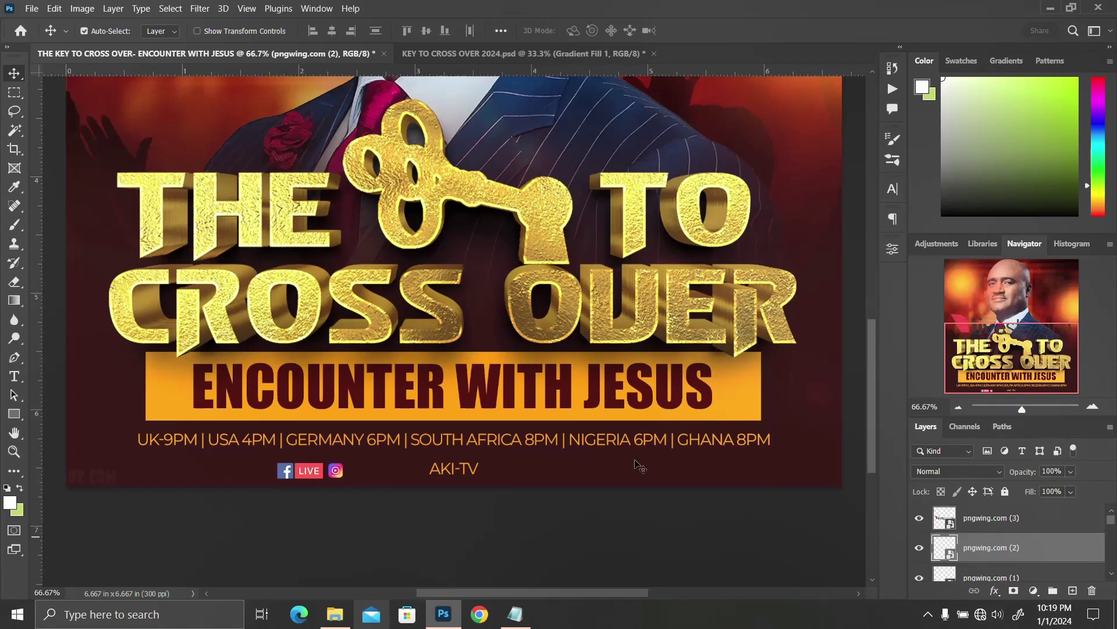
{"action": "scroll", "coordinate": [169, 87], "scroll_direction": "up", "scroll_amount": 1}
{"action": "left_click", "coordinate": [169, 100]}
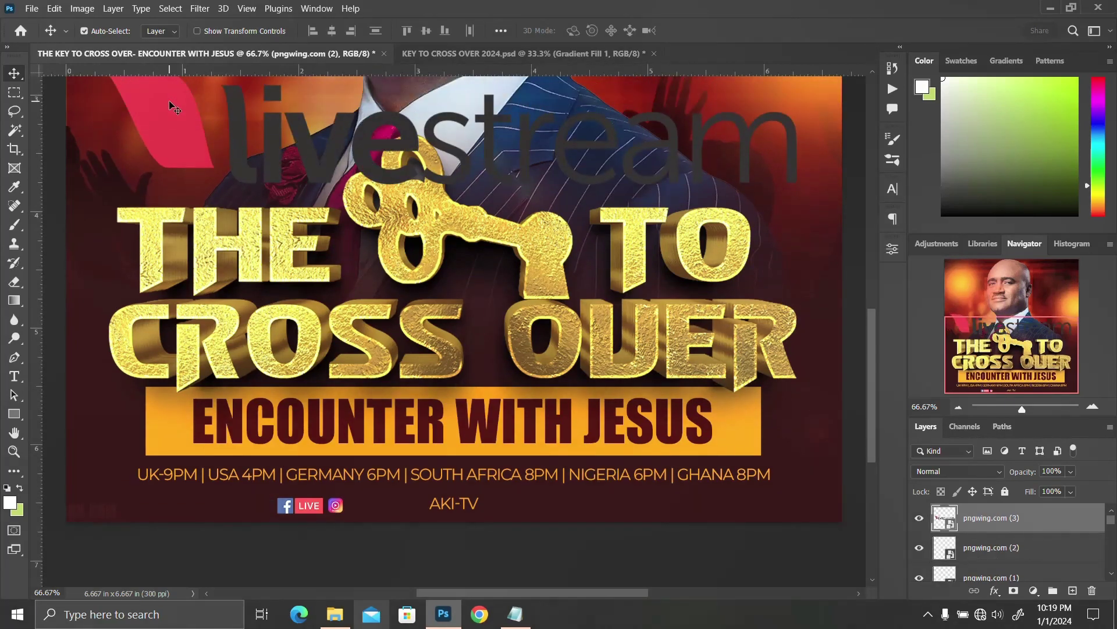
{"action": "key", "text": "ctrl+t"}
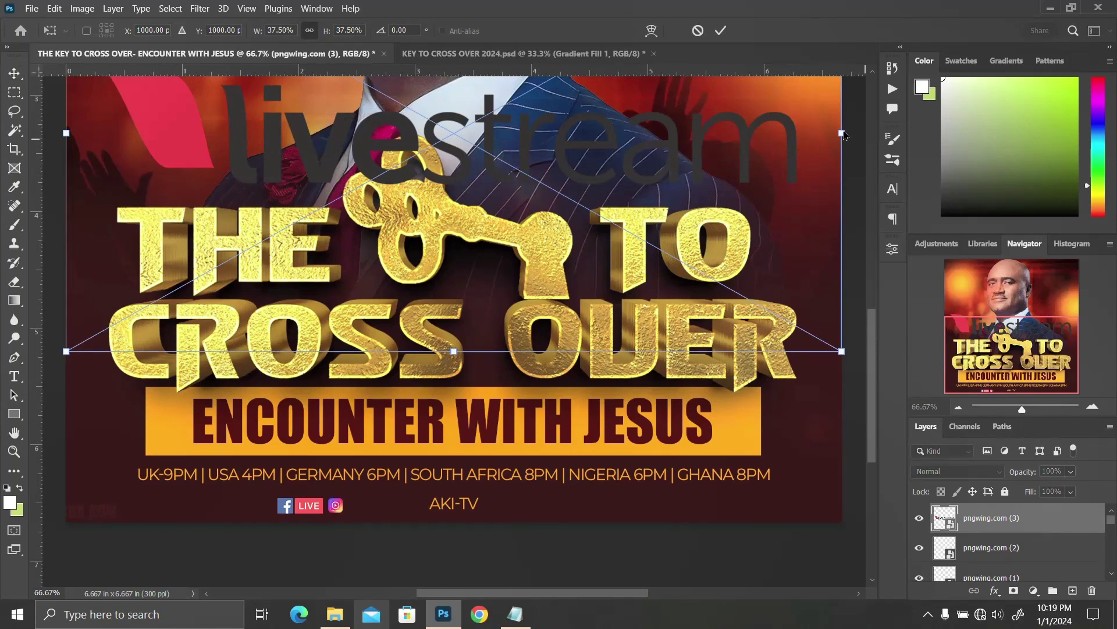
{"action": "left_click_drag", "start_coordinate": [844, 135], "coordinate": [516, 199]}
{"action": "left_click_drag", "start_coordinate": [468, 140], "coordinate": [421, 498]}
{"action": "left_click_drag", "start_coordinate": [466, 469], "coordinate": [440, 469]}
{"action": "key", "text": "Return"}
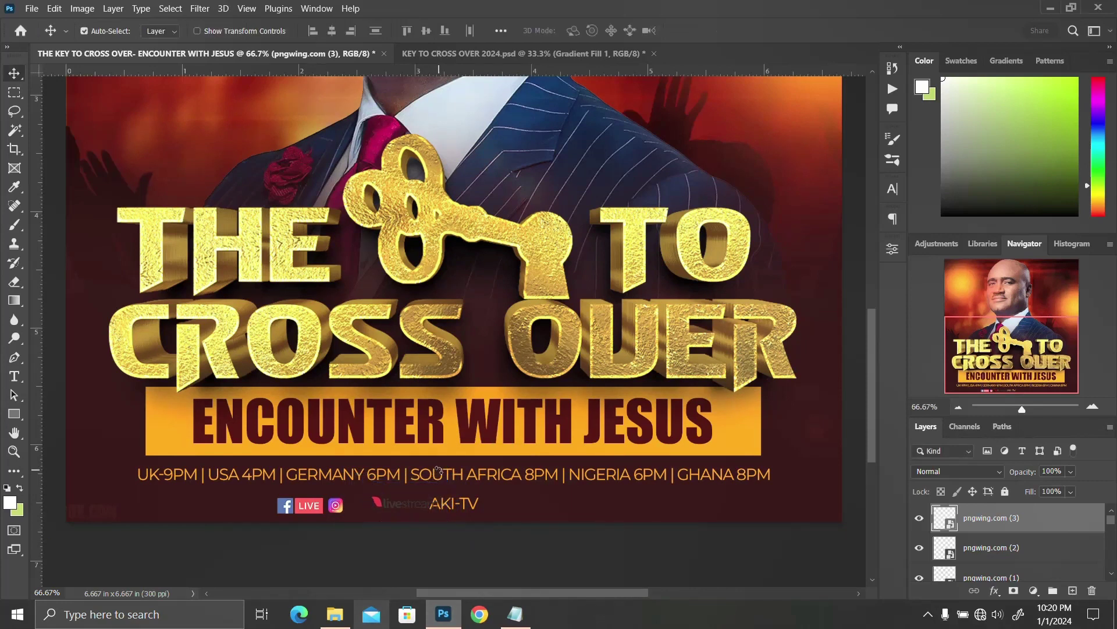
Draw a rectangle about 159 × 43 px behind the livestream logo and fill it with white
{"action": "left_click", "coordinate": [980, 558]}
{"action": "left_click", "coordinate": [14, 415]}
{"action": "left_click_drag", "start_coordinate": [368, 494], "coordinate": [430, 512]}
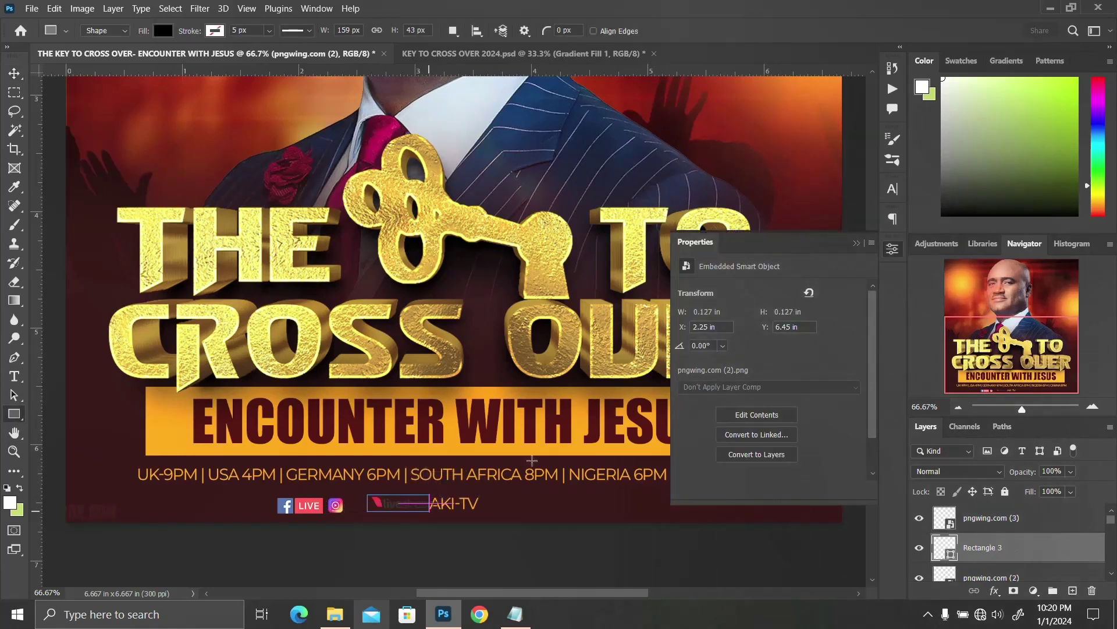
{"action": "left_click", "coordinate": [726, 400]}
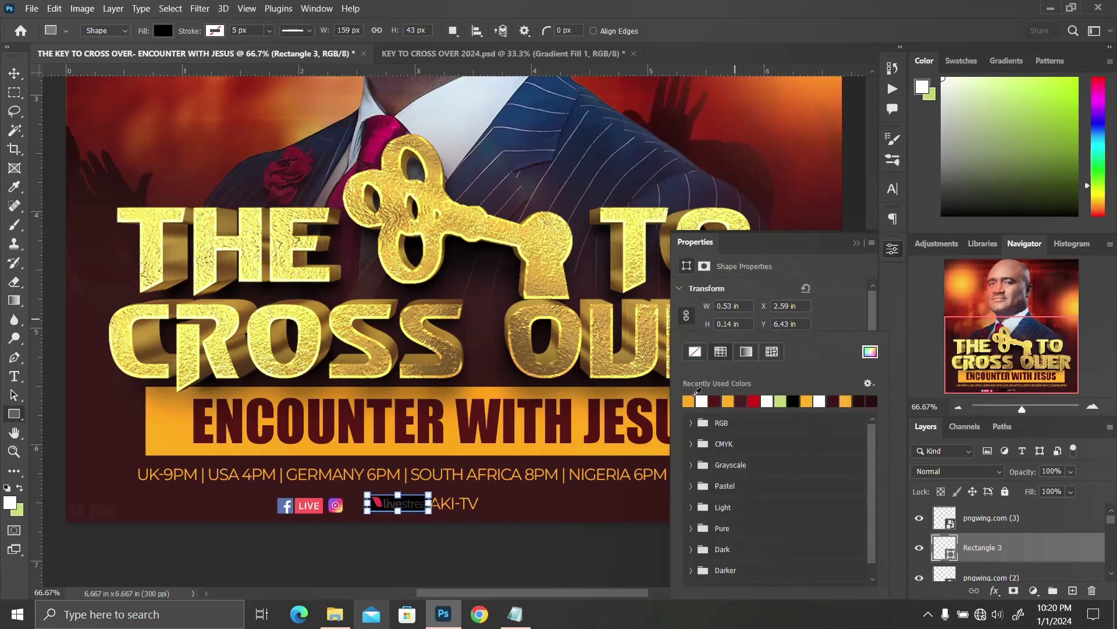
{"action": "left_click", "coordinate": [703, 399]}
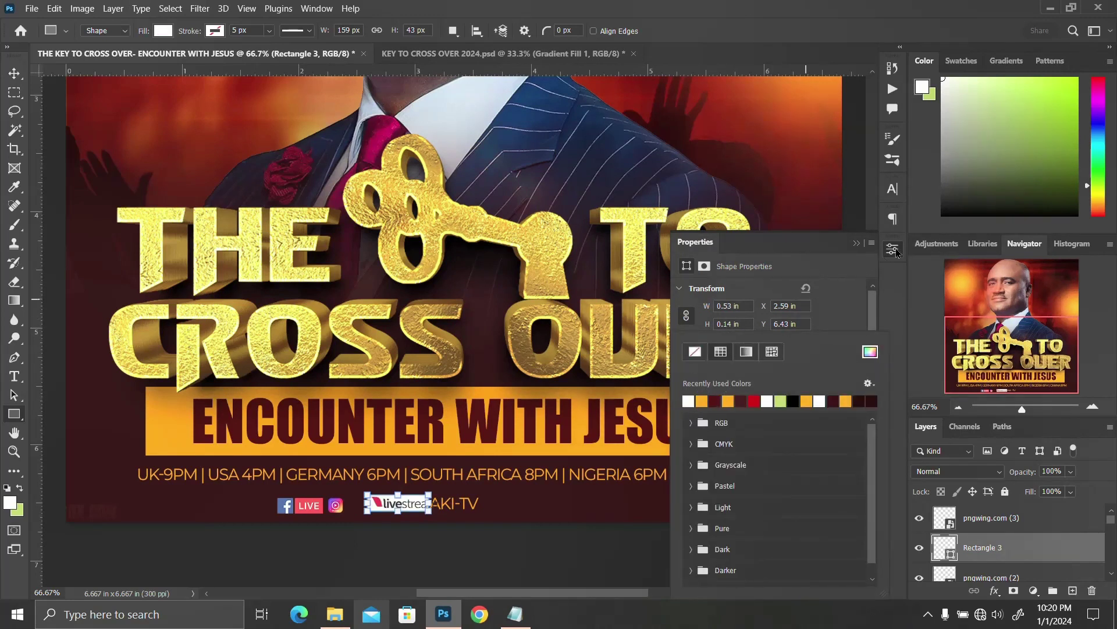
{"action": "left_click", "coordinate": [894, 249]}
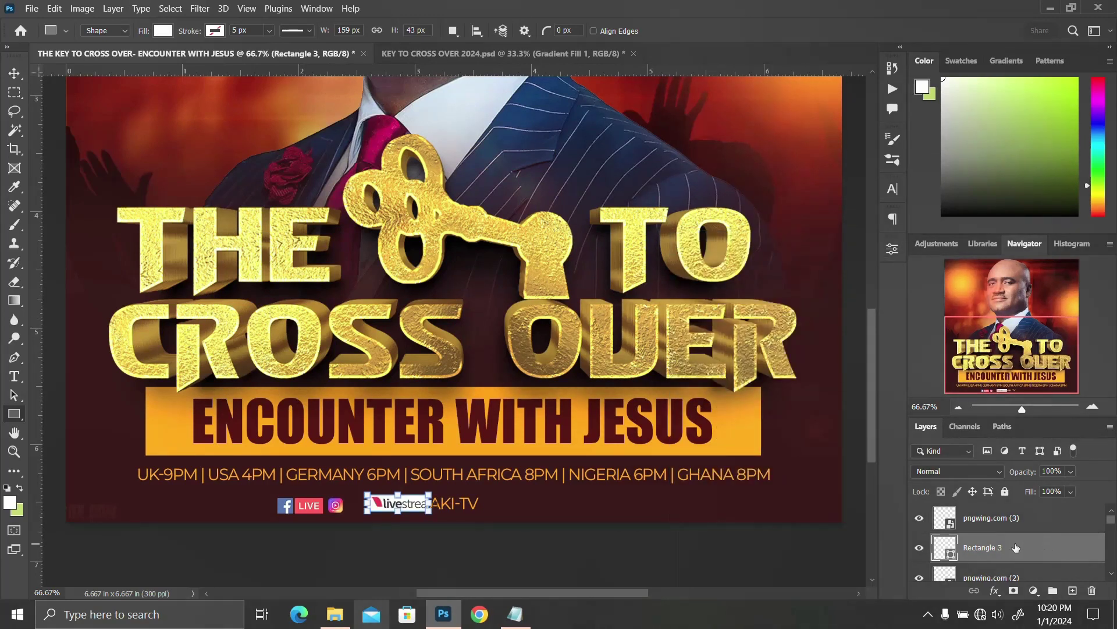
Center the livestream logo horizontally and vertically on the white rectangle
{"action": "left_click", "coordinate": [14, 73]}
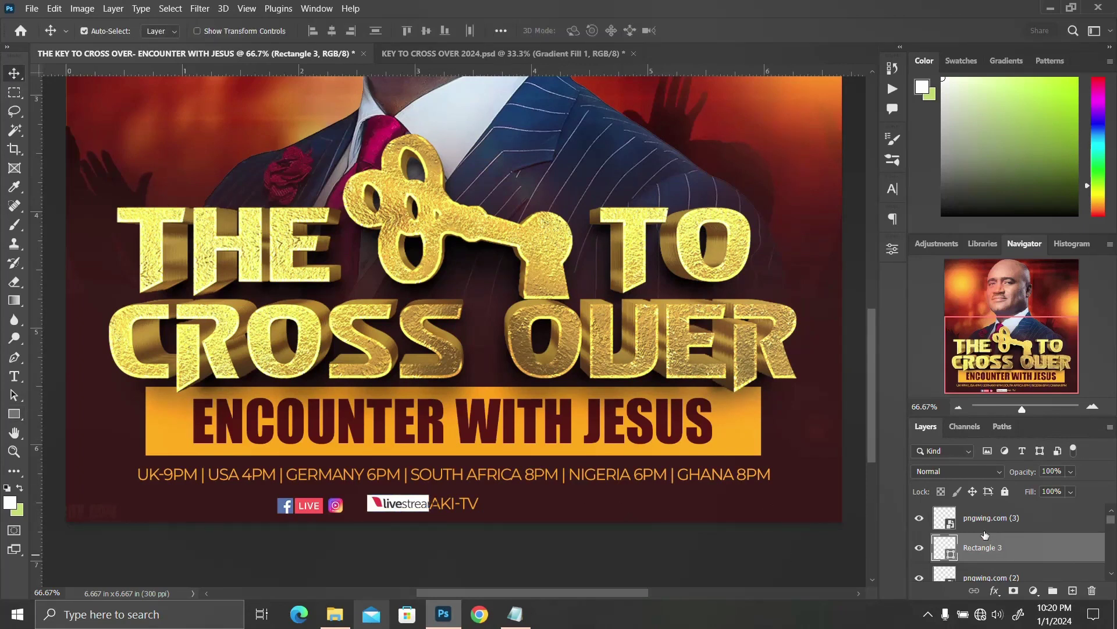
{"action": "key", "text": "ctrl+bracketright"}
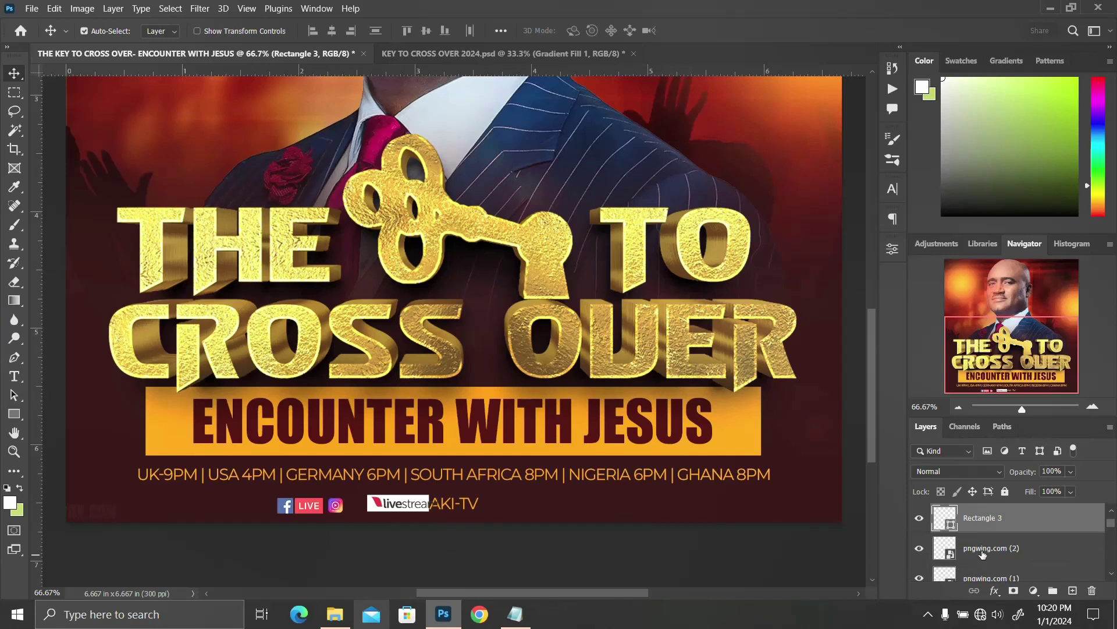
{"action": "key", "text": "ctrl+bracketleft"}
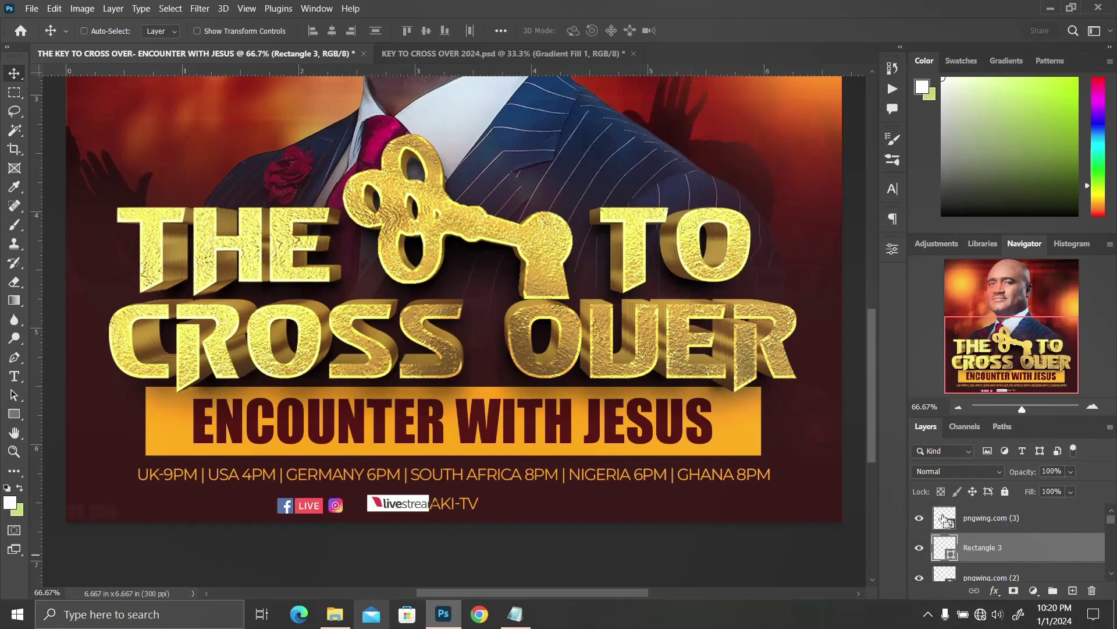
{"action": "key", "text": "ctrl+d"}
{"action": "left_click", "coordinate": [1015, 518]}
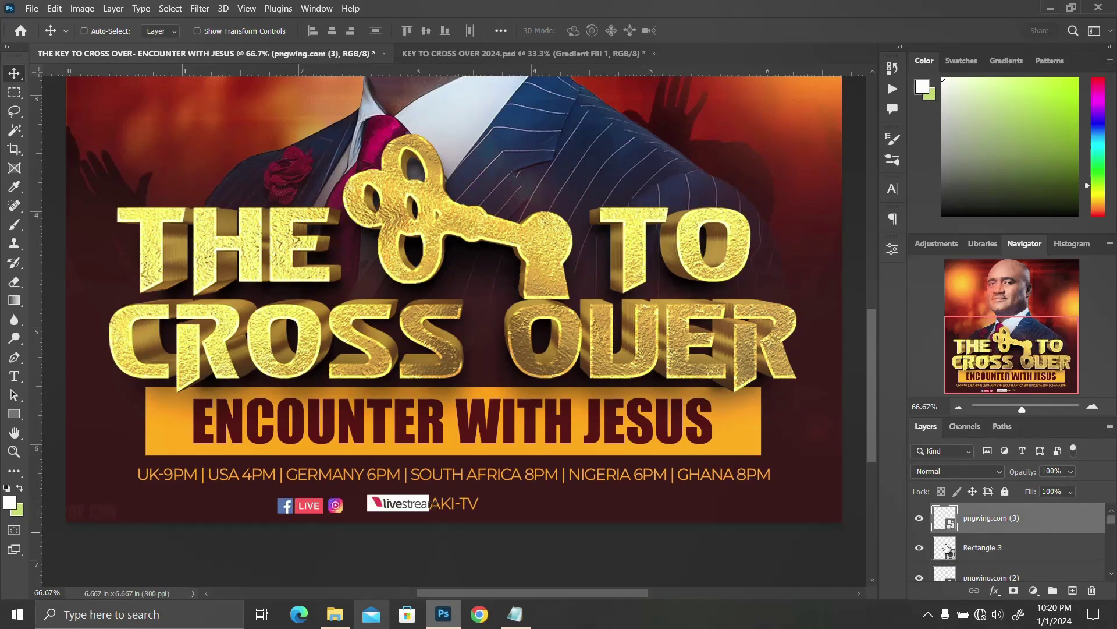
{"action": "left_click", "coordinate": [332, 34]}
{"action": "left_click", "coordinate": [425, 31]}
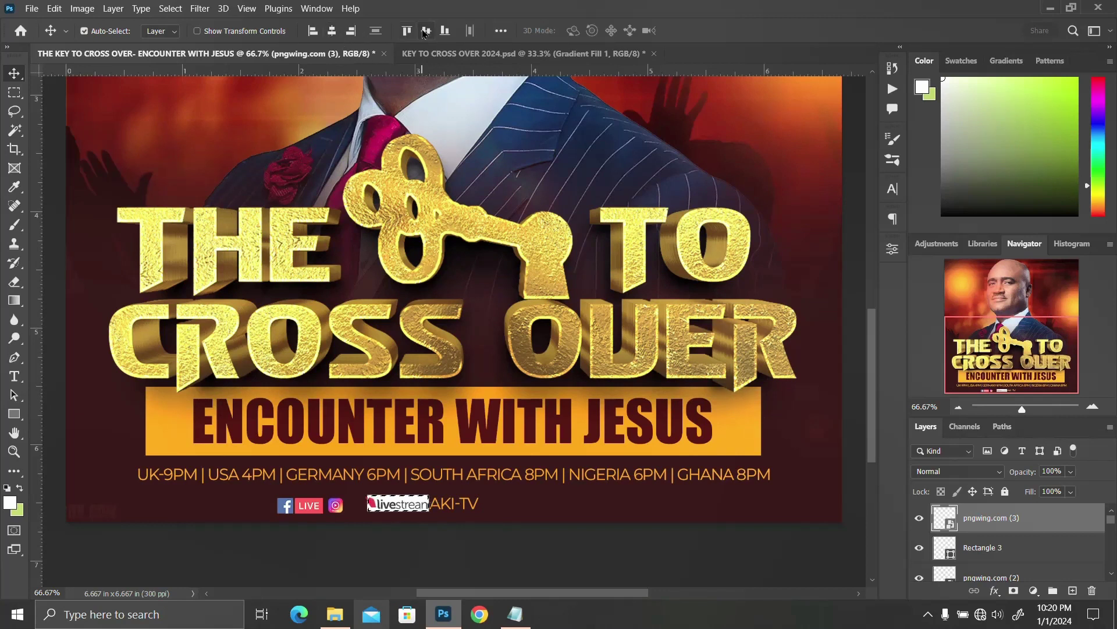
{"action": "key", "text": "ctrl"}
{"action": "key", "text": "ctrl+d"}
Scale the livestream logo to about 2.97% so it fits within the white rectangle
{"action": "key", "text": "ctrl+t"}
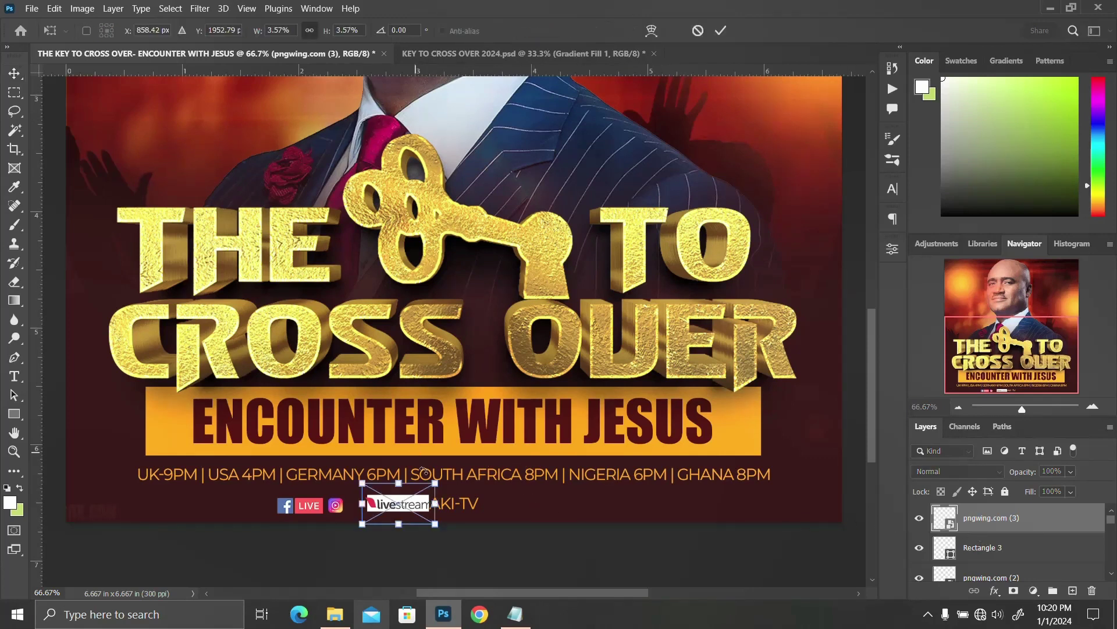
{"action": "left_click_drag", "start_coordinate": [435, 483], "coordinate": [426, 485]}
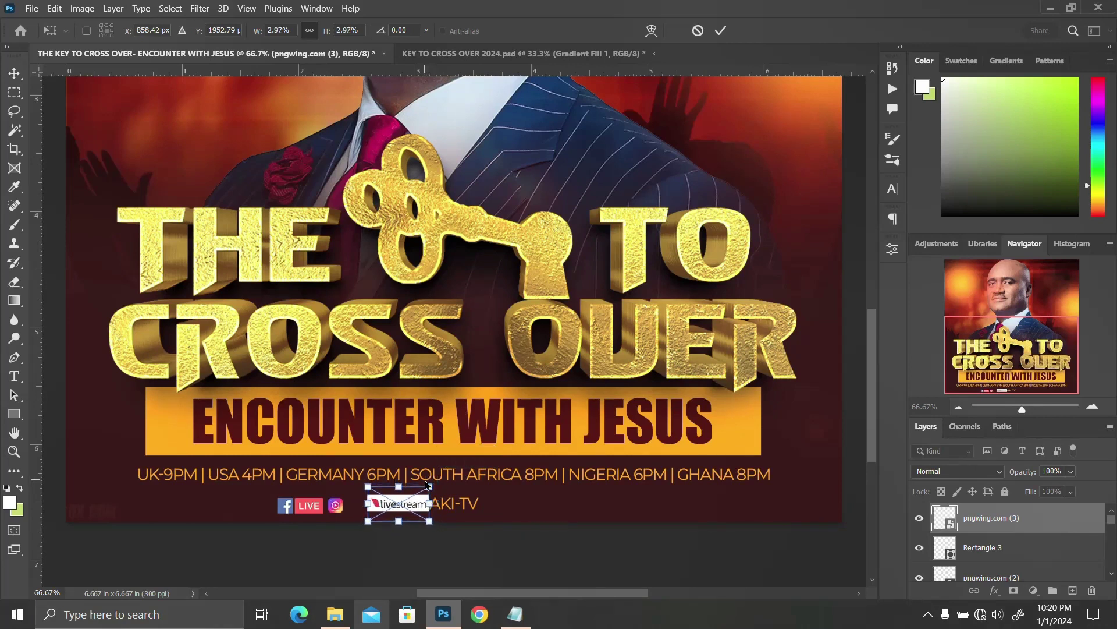
{"action": "key", "text": "Return"}
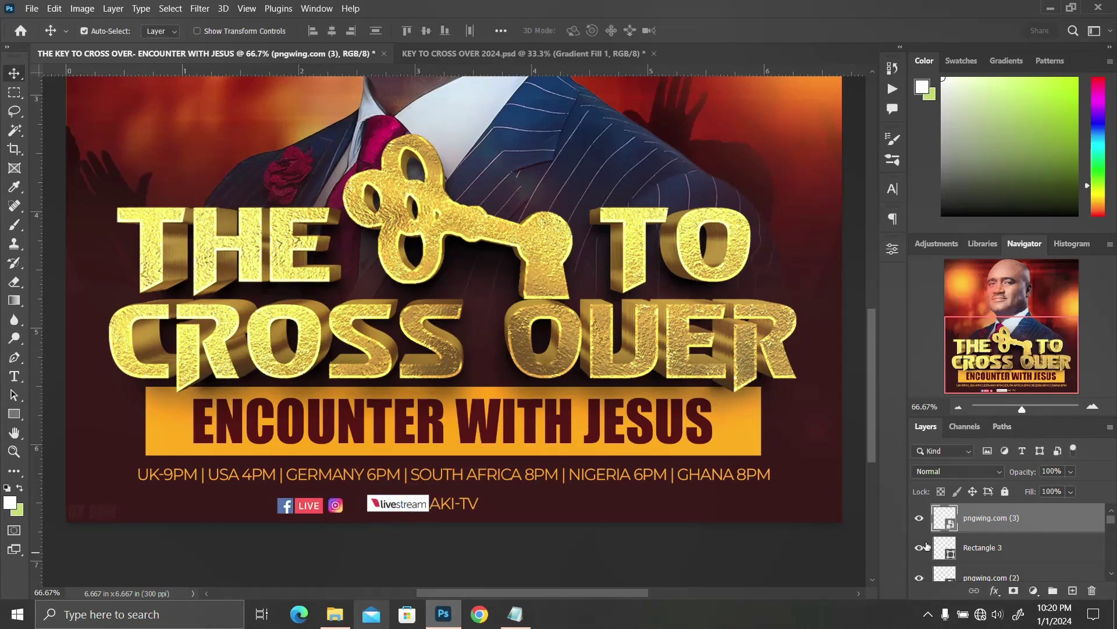
Move the livestream logo and its white rectangle together next to the Instagram icon, lowering them slightly to line up
{"action": "left_click", "coordinate": [953, 550], "text": "shift"}
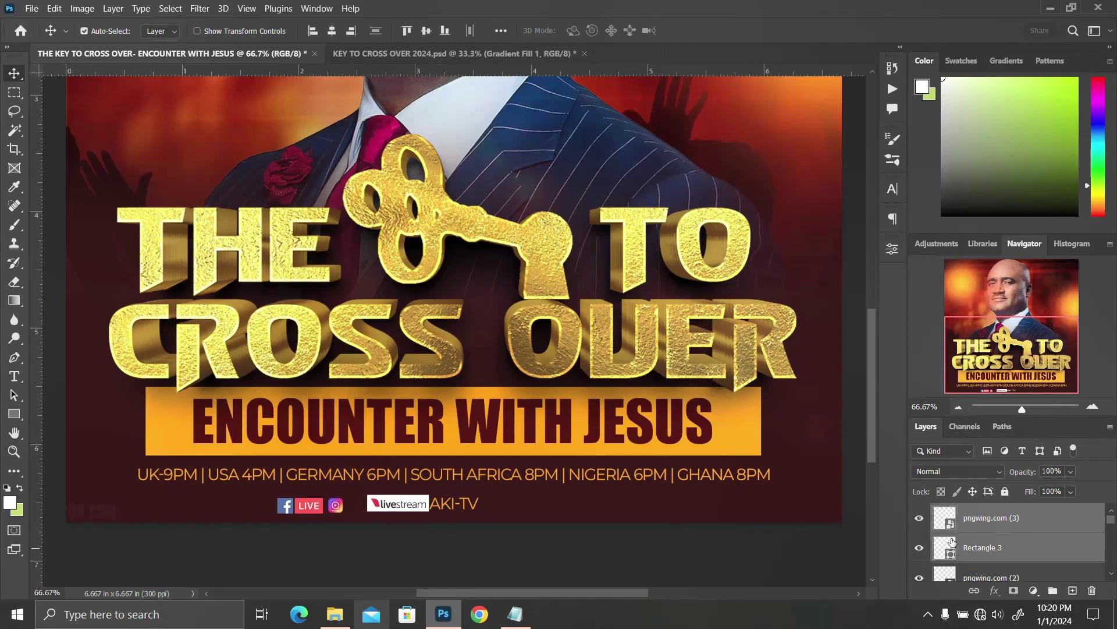
{"action": "key", "text": "shift+Left"}
{"action": "key", "text": "shift+Left"}
{"action": "key", "text": "shift+Left"}
{"action": "key", "text": "shift+Left"}
{"action": "key", "text": "shift+Left"}
{"action": "key", "text": "shift+Left"}
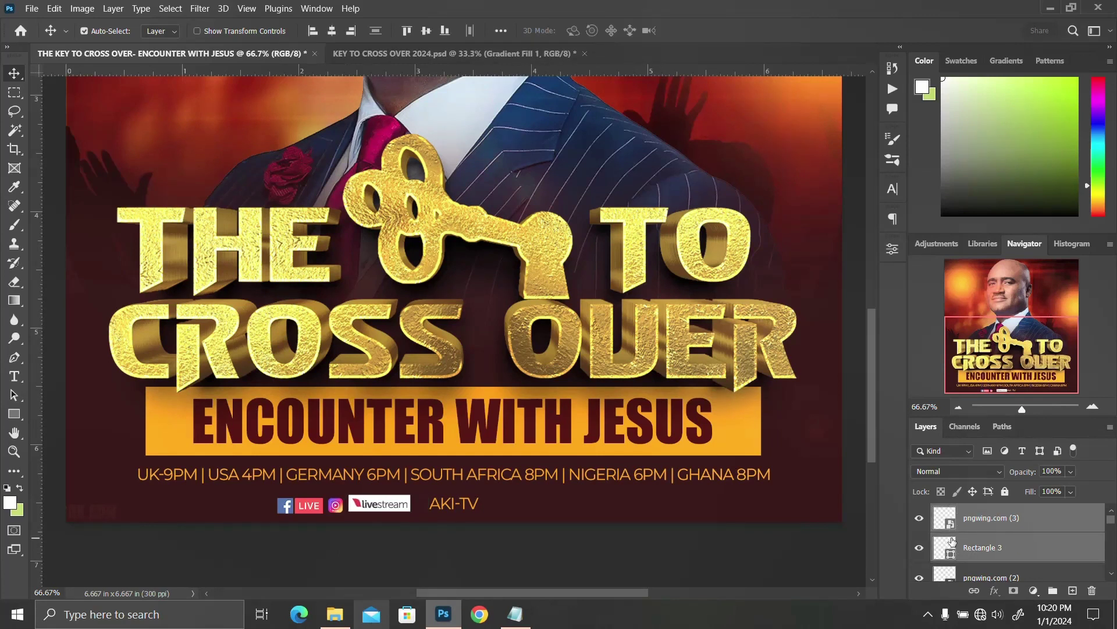
{"action": "key", "text": "Down"}
{"action": "key", "text": "Down"}
{"action": "key", "text": "Down"}
{"action": "key", "text": "Down"}
{"action": "key", "text": "Down"}
{"action": "key", "text": "Down"}
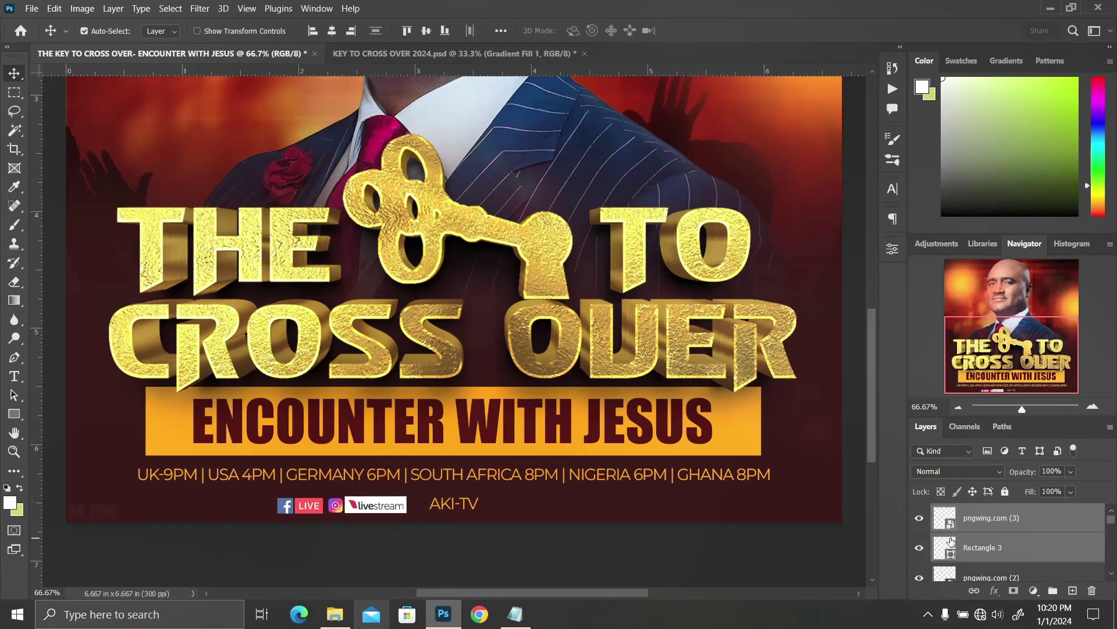
Shrink the livestream logo and its rectangle slightly to match the other icons' height, and nudge them closer to the Instagram icon
{"action": "key", "text": "ctrl+t"}
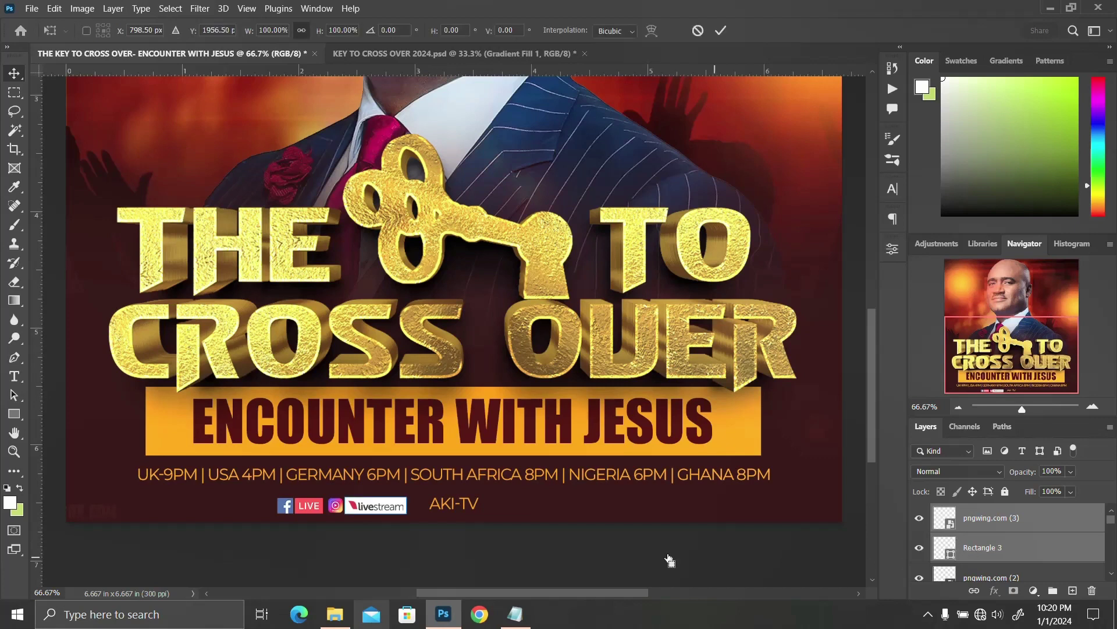
{"action": "left_click_drag", "start_coordinate": [406, 497], "coordinate": [403, 499]}
{"action": "key", "text": "Return"}
{"action": "key", "text": "Left"}
{"action": "key", "text": "Left"}
{"action": "key", "text": "Left"}
{"action": "key", "text": "Left"}
{"action": "key", "text": "Left"}
{"action": "key", "text": "Left"}
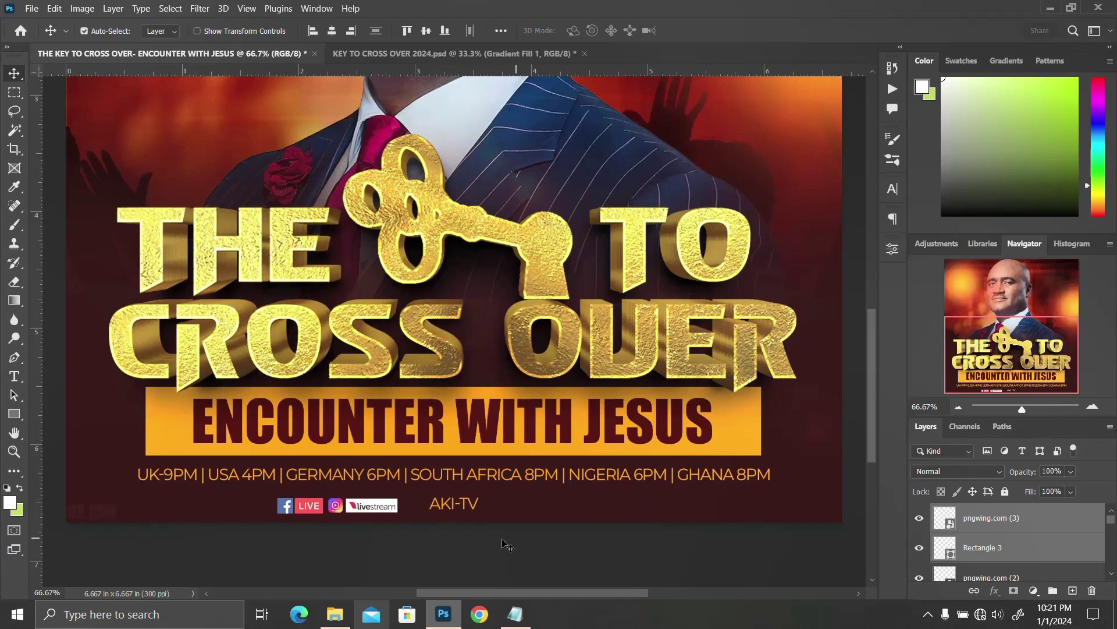
Turn off All Caps for the Aki-Tv text and move it directly beside the livestream logo
{"action": "left_click", "coordinate": [448, 511]}
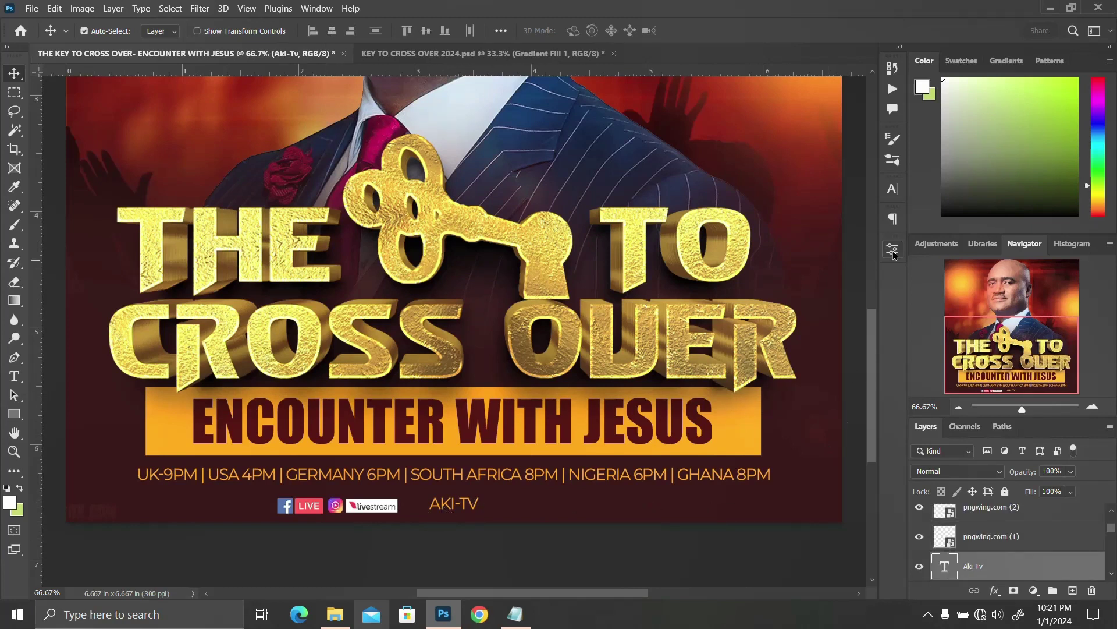
{"action": "left_click", "coordinate": [892, 189]}
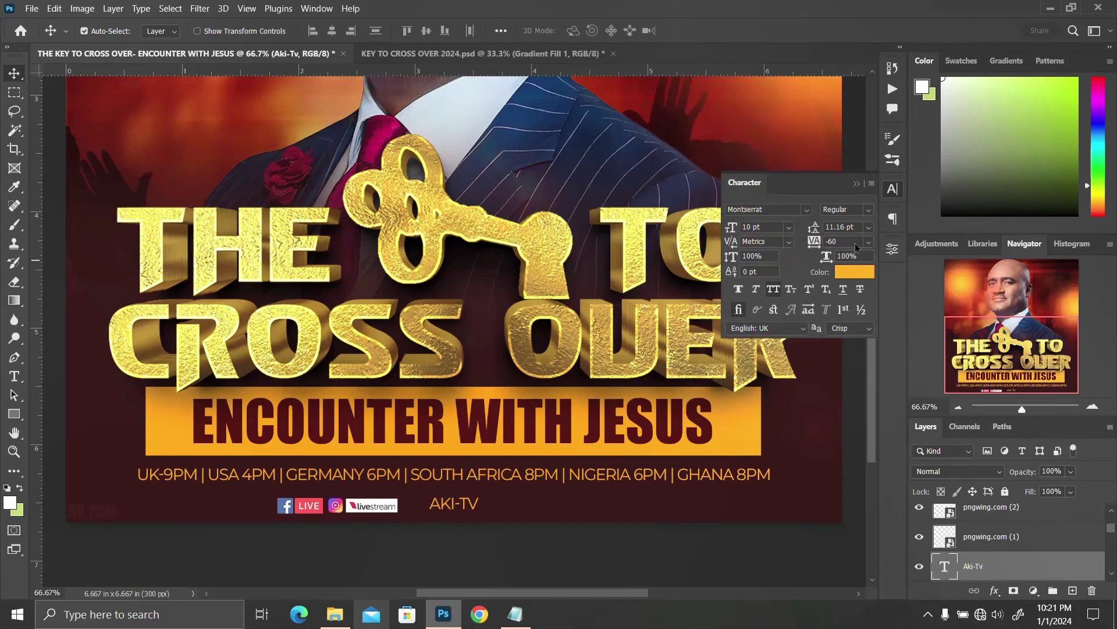
{"action": "left_click", "coordinate": [770, 292]}
{"action": "left_click", "coordinate": [770, 294]}
{"action": "key", "text": "ctrl+z"}
{"action": "left_click_drag", "start_coordinate": [456, 509], "coordinate": [424, 511]}
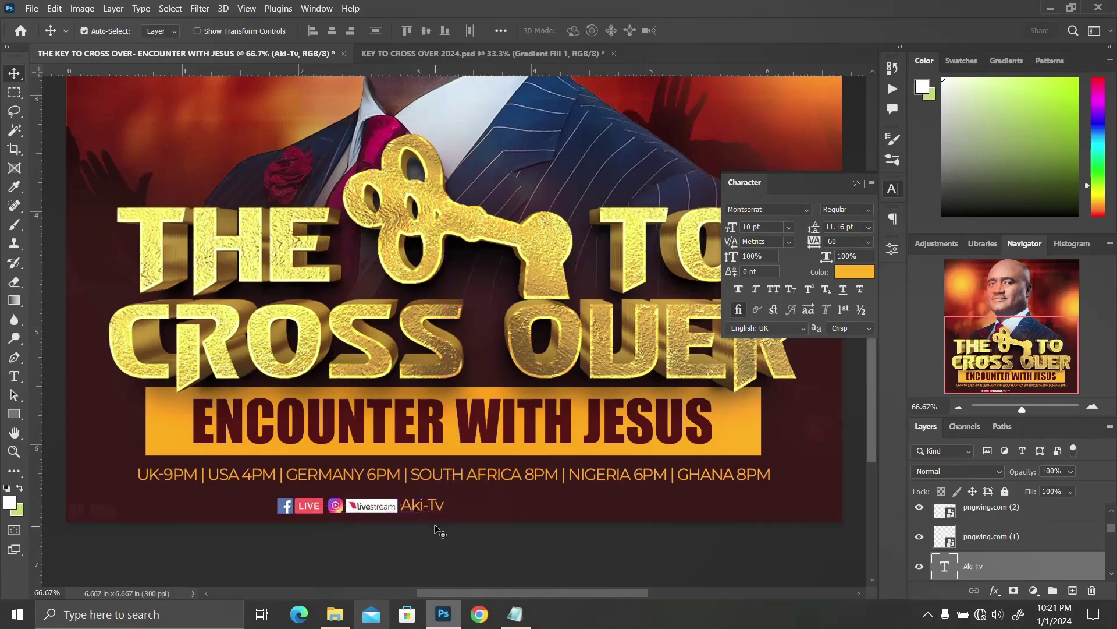
{"action": "left_click", "coordinate": [897, 202]}
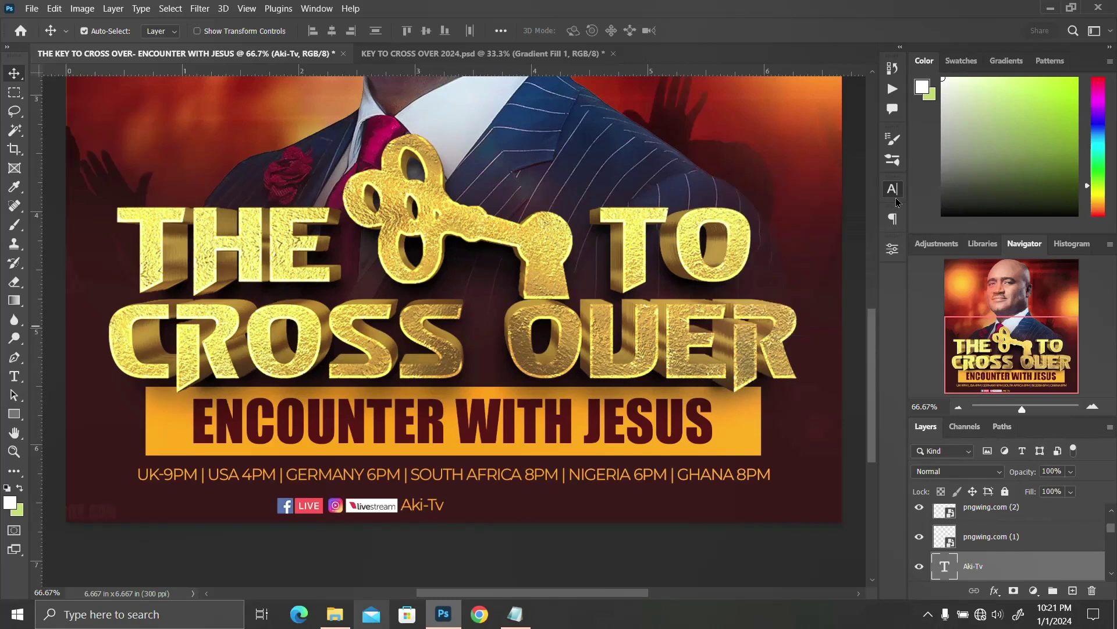
Group all layers from the livestream logo down to the orange rectangle, above the IMAGE + EXPOSURE group
{"action": "key", "text": "ctrl+0"}
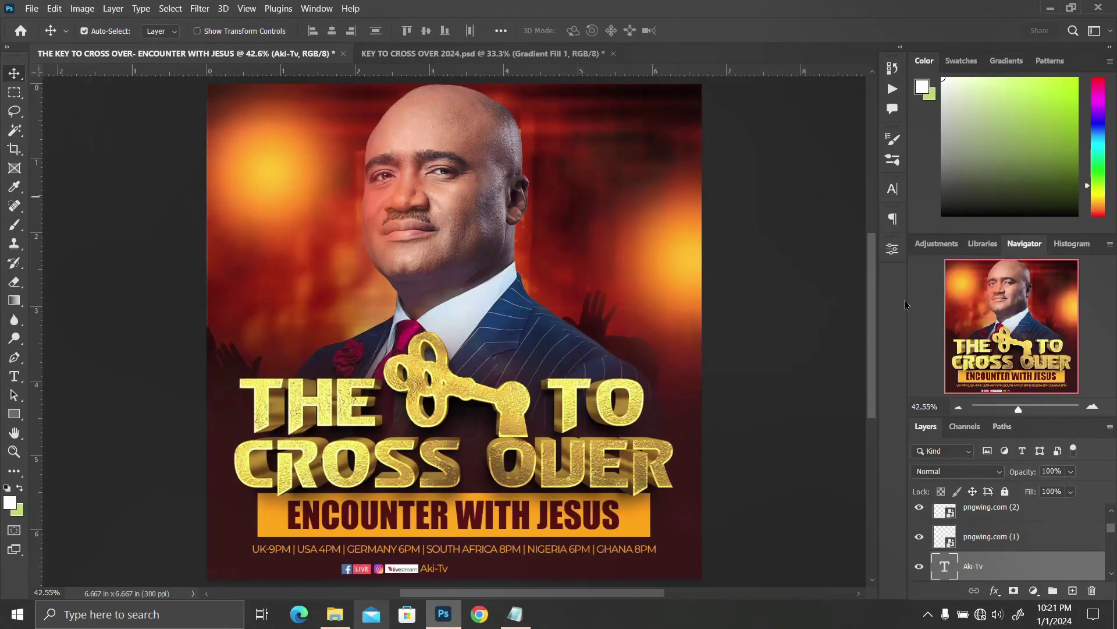
{"action": "scroll", "coordinate": [966, 544], "scroll_direction": "up", "scroll_amount": 3}
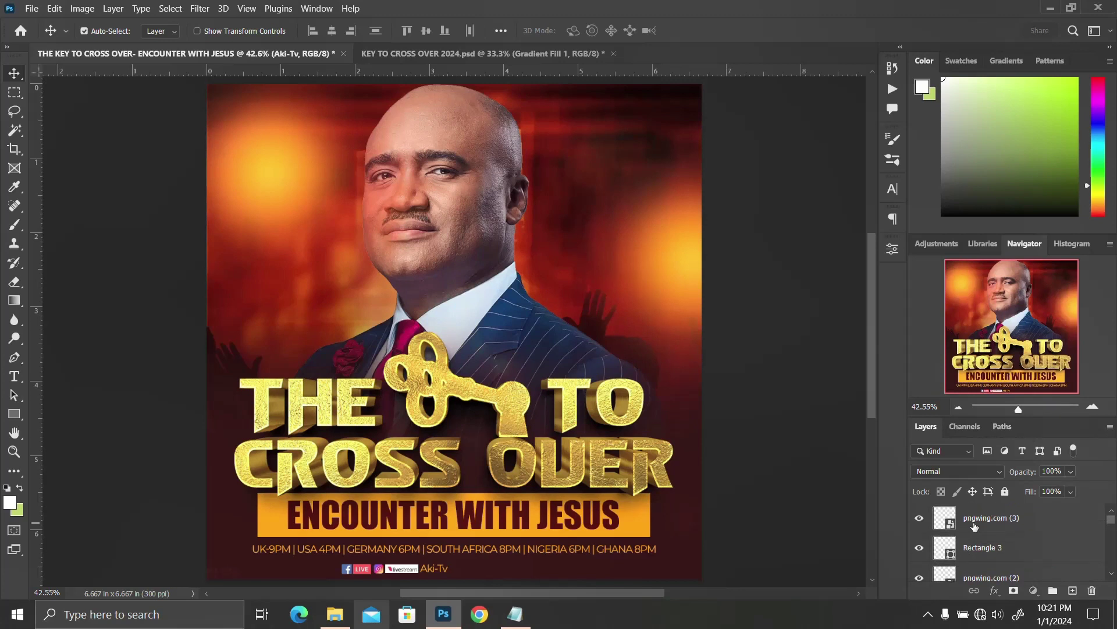
{"action": "left_click", "coordinate": [973, 528]}
{"action": "scroll", "coordinate": [974, 527], "scroll_direction": "up", "scroll_amount": 2}
{"action": "scroll", "coordinate": [975, 526], "scroll_direction": "down", "scroll_amount": 2}
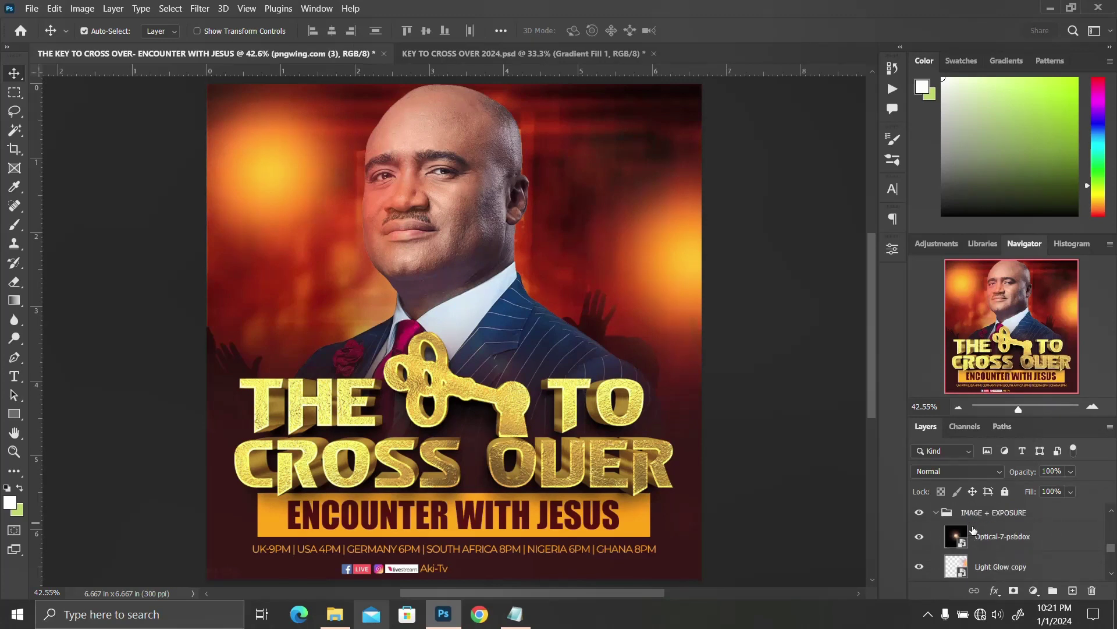
{"action": "scroll", "coordinate": [973, 529], "scroll_direction": "up", "scroll_amount": 2}
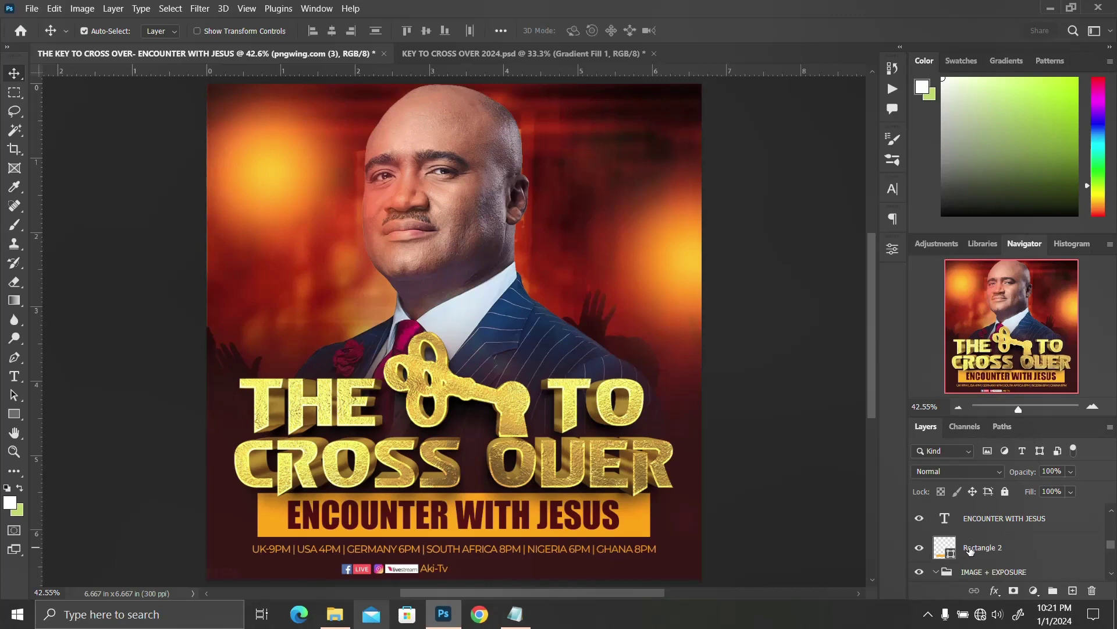
{"action": "left_click", "coordinate": [971, 547], "text": "shift"}
{"action": "key", "text": "ctrl+g"}
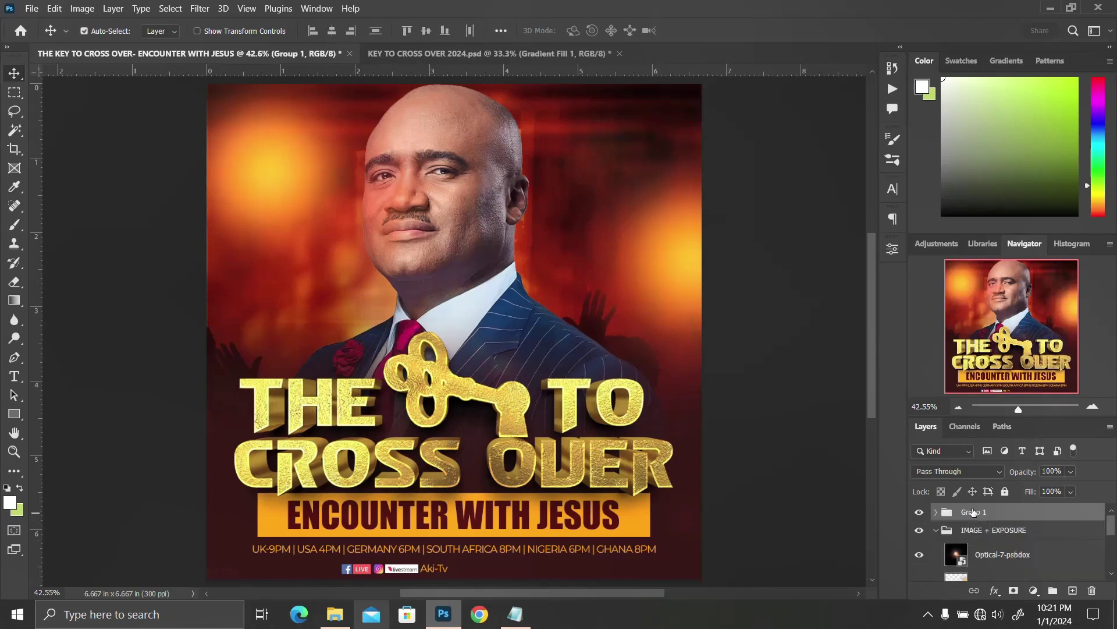
Rename the new top group as TEXTS and collapse the IMAGE + EXPOSURE group
{"action": "double_click", "coordinate": [973, 512]}
{"action": "type", "text": "TEXTS"}
{"action": "key", "text": "Return"}
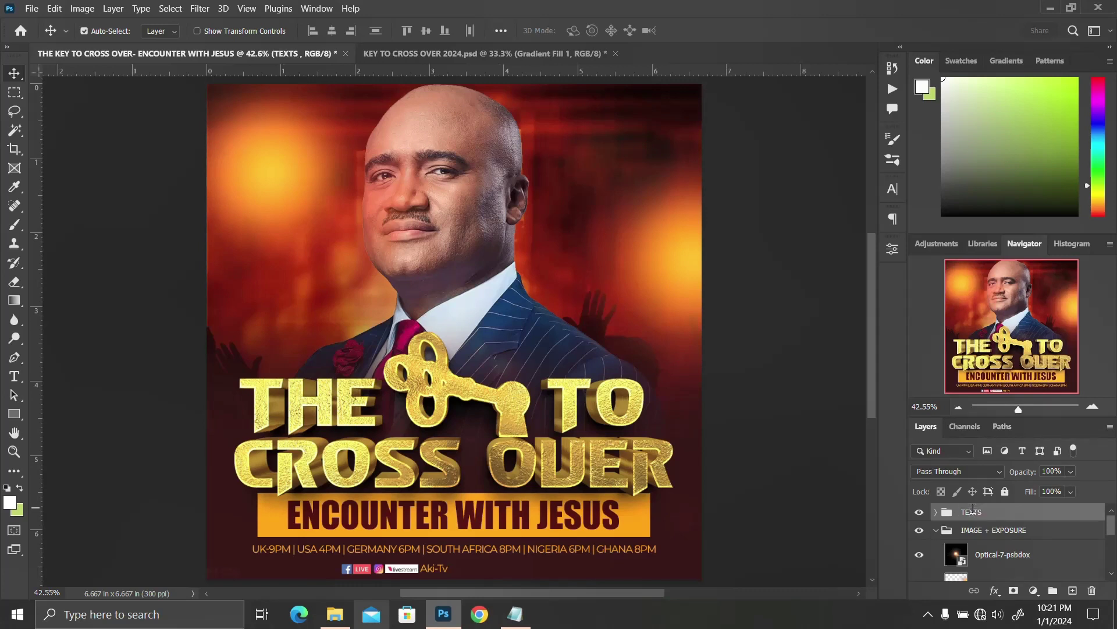
{"action": "left_click", "coordinate": [940, 535]}
{"action": "left_click", "coordinate": [936, 530]}
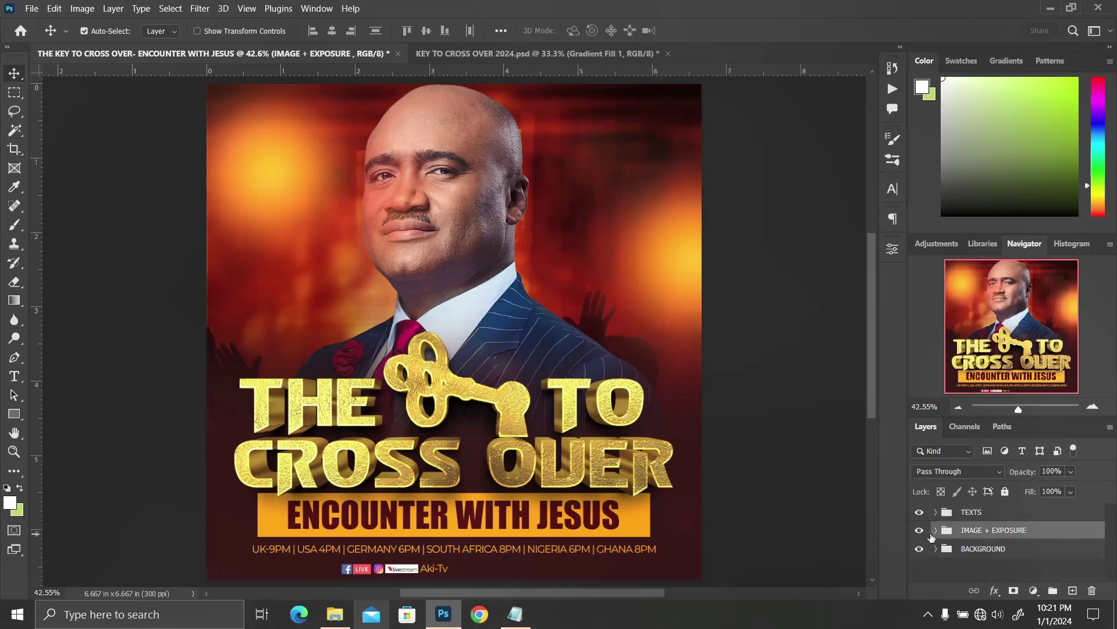
Hide and show the IMAGE + EXPOSURE and TEXTS groups in turn to check their contents
{"action": "left_click", "coordinate": [919, 531]}
{"action": "left_click", "coordinate": [920, 530]}
{"action": "left_click", "coordinate": [920, 512]}
{"action": "left_click", "coordinate": [920, 512]}
Skew the TEXTS group vertically by about -6.5° so its lines rise toward the right
{"action": "left_click", "coordinate": [975, 515]}
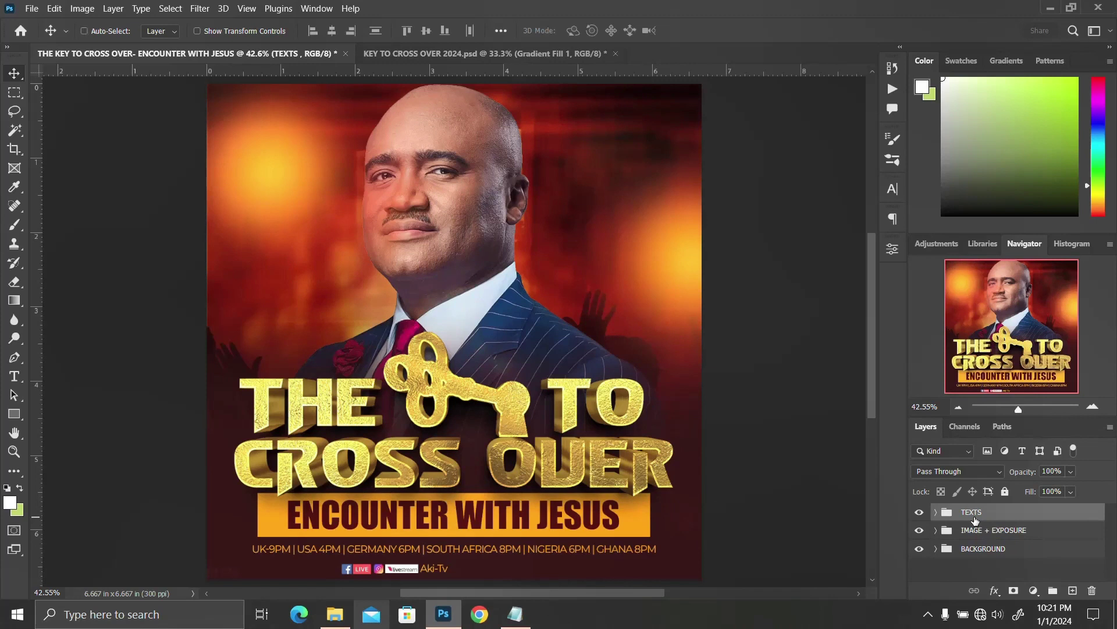
{"action": "key", "text": "ctrl+t"}
{"action": "right_click", "coordinate": [636, 426]}
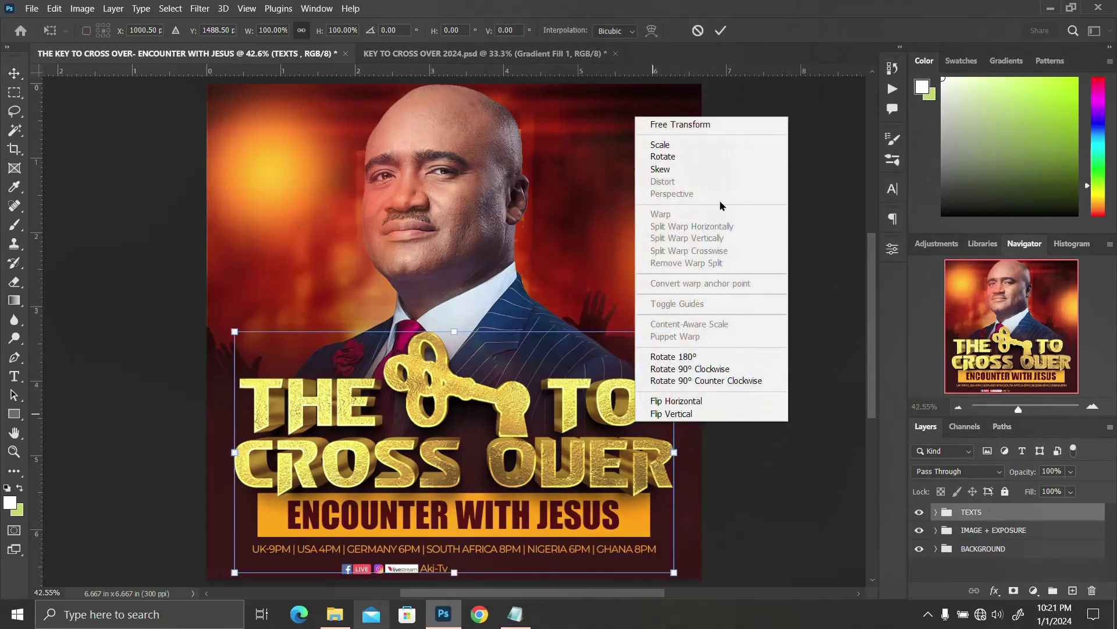
{"action": "left_click", "coordinate": [686, 169]}
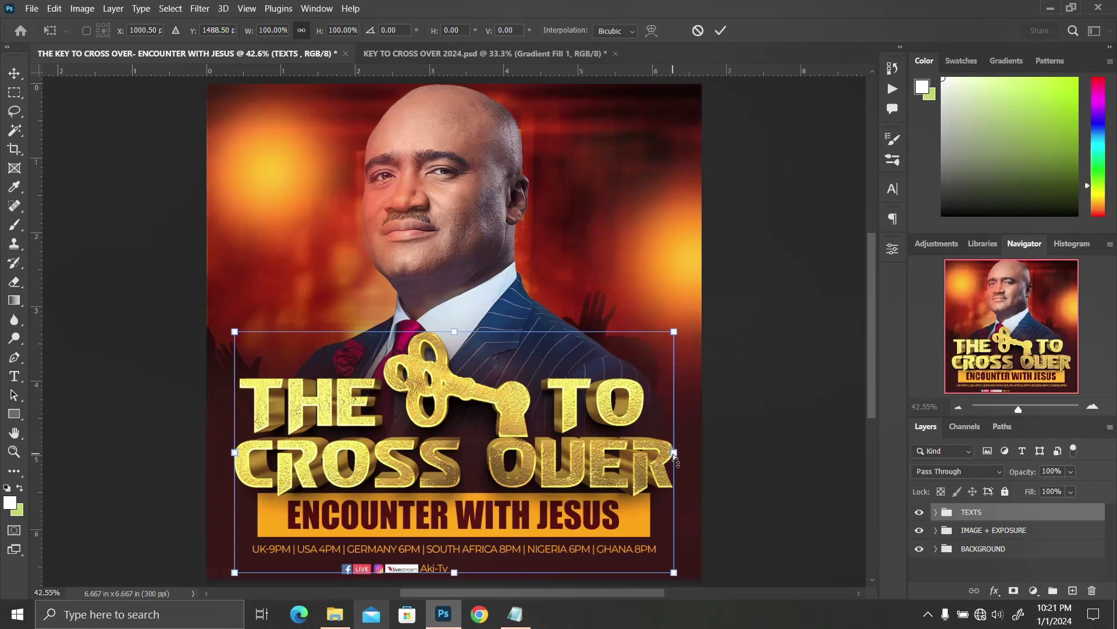
{"action": "left_click_drag", "start_coordinate": [673, 452], "coordinate": [675, 401]}
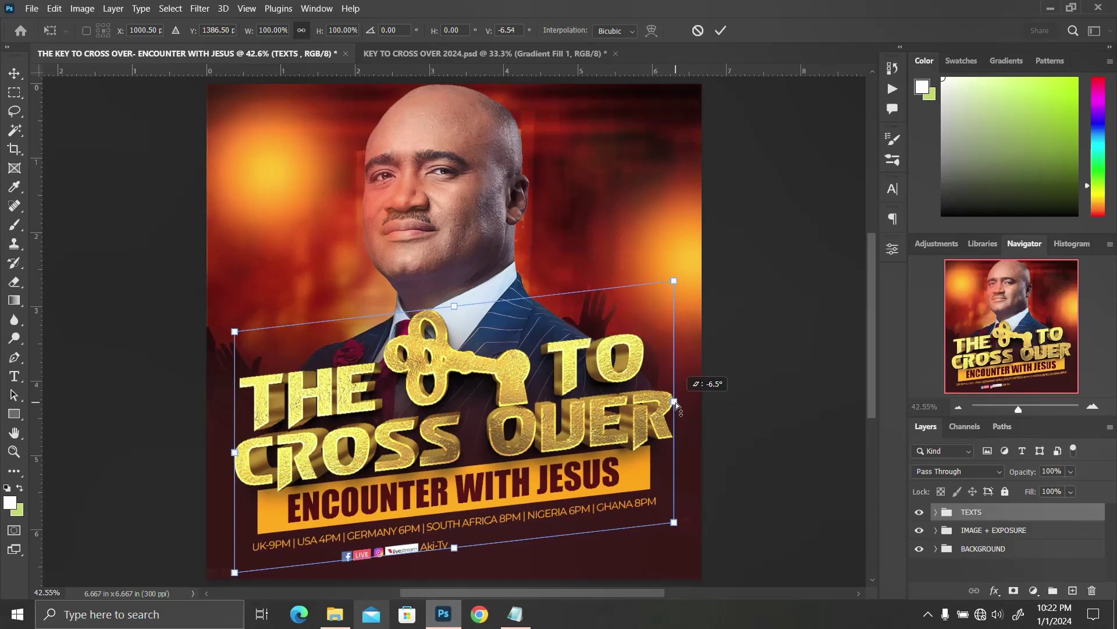
{"action": "left_click_drag", "start_coordinate": [676, 403], "coordinate": [676, 403]}
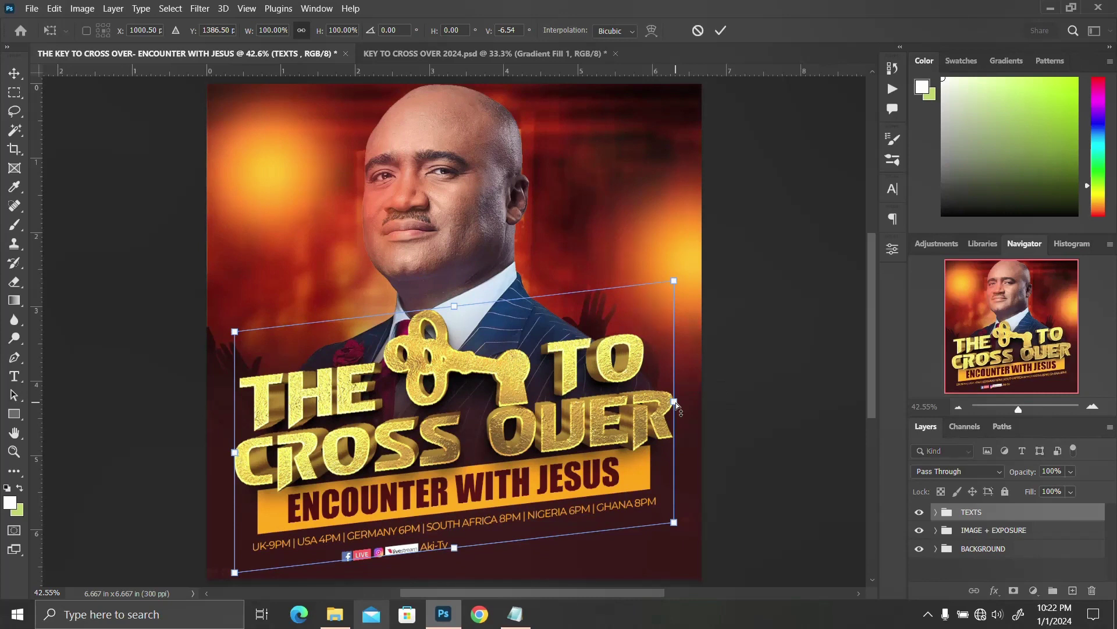
{"action": "key", "text": "Return"}
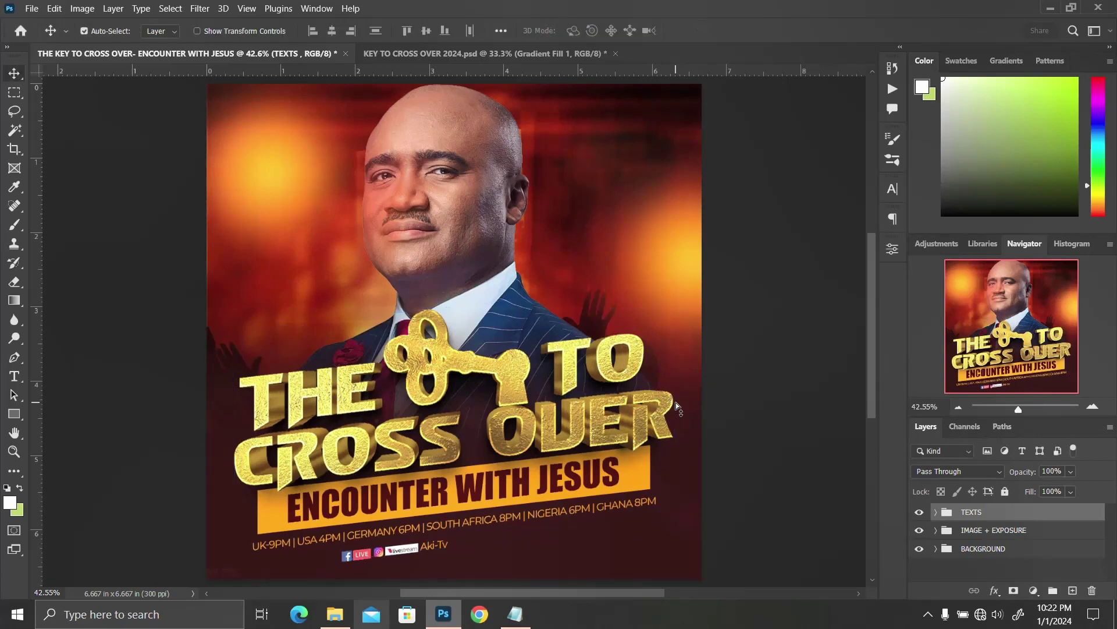
Nudge the skewed TEXTS group down so the logo row sits just above the flyer's lower edge
{"action": "key", "text": "Down"}
{"action": "key", "text": "Down"}
{"action": "key", "text": "Down"}
{"action": "key", "text": "Down"}
{"action": "key", "text": "Down"}
{"action": "key", "text": "Down"}
{"action": "key", "text": "Down"}
{"action": "key", "text": "Down"}
{"action": "key", "text": "Down"}
{"action": "key", "text": "Down"}
{"action": "key", "text": "Down"}
{"action": "key", "text": "Down"}
{"action": "key", "text": "Down"}
{"action": "key", "text": "Down"}
{"action": "key", "text": "Down"}
{"action": "key", "text": "Down"}
{"action": "key", "text": "Down"}
{"action": "key", "text": "Down"}
{"action": "key", "text": "Down"}
{"action": "key", "text": "Down"}
{"action": "key", "text": "Down"}
{"action": "key", "text": "Down"}
{"action": "key", "text": "Down"}
{"action": "key", "text": "Down"}
{"action": "key", "text": "Down"}
{"action": "key", "text": "Down"}
{"action": "key", "text": "Down"}
{"action": "key", "text": "Down"}
{"action": "key", "text": "Down"}
{"action": "key", "text": "Down"}
{"action": "key", "text": "Down"}
{"action": "key", "text": "Down"}
{"action": "key", "text": "Down"}
{"action": "key", "text": "Down"}
{"action": "key", "text": "Down"}
{"action": "key", "text": "Down"}
{"action": "key", "text": "Down"}
{"action": "key", "text": "Down"}
{"action": "key", "text": "Down"}
{"action": "key", "text": "Down"}
{"action": "key", "text": "Up"}
{"action": "key", "text": "Up"}
{"action": "key", "text": "Up"}
{"action": "key", "text": "Up"}
{"action": "key", "text": "Up"}
{"action": "key", "text": "Up"}
{"action": "key", "text": "Up"}
{"action": "key", "text": "Up"}
{"action": "key", "text": "Up"}
{"action": "key", "text": "Up"}
{"action": "key", "text": "Up"}
{"action": "key", "text": "Up"}
{"action": "key", "text": "Up"}
{"action": "key", "text": "Up"}
{"action": "key", "text": "Up"}
{"action": "key", "text": "Up"}
{"action": "key", "text": "Up"}
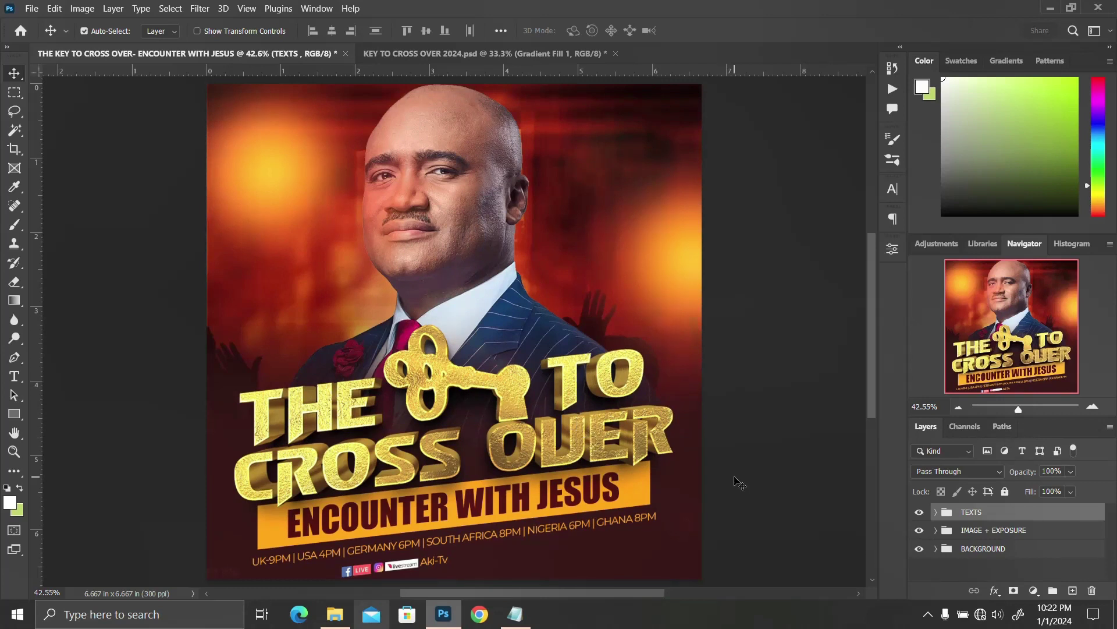
Place the Optical-7-psbdox image with its flare over the key in the title, and set its blend mode to Linear Dodge (Add)
{"action": "key", "text": "ctrl+minus"}
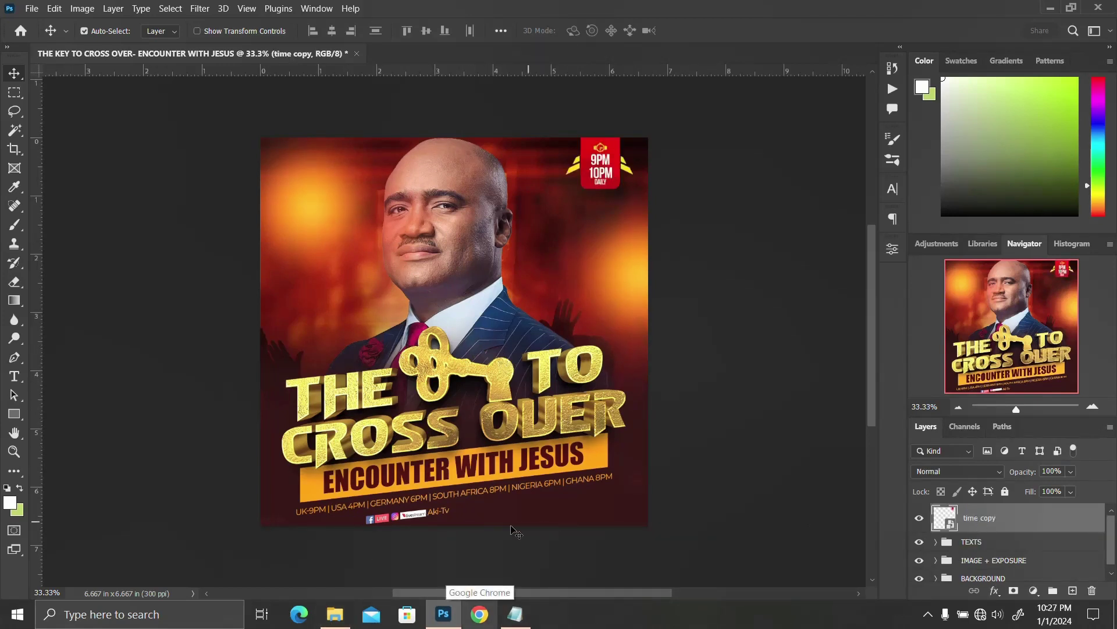
{"action": "left_click", "coordinate": [335, 614]}
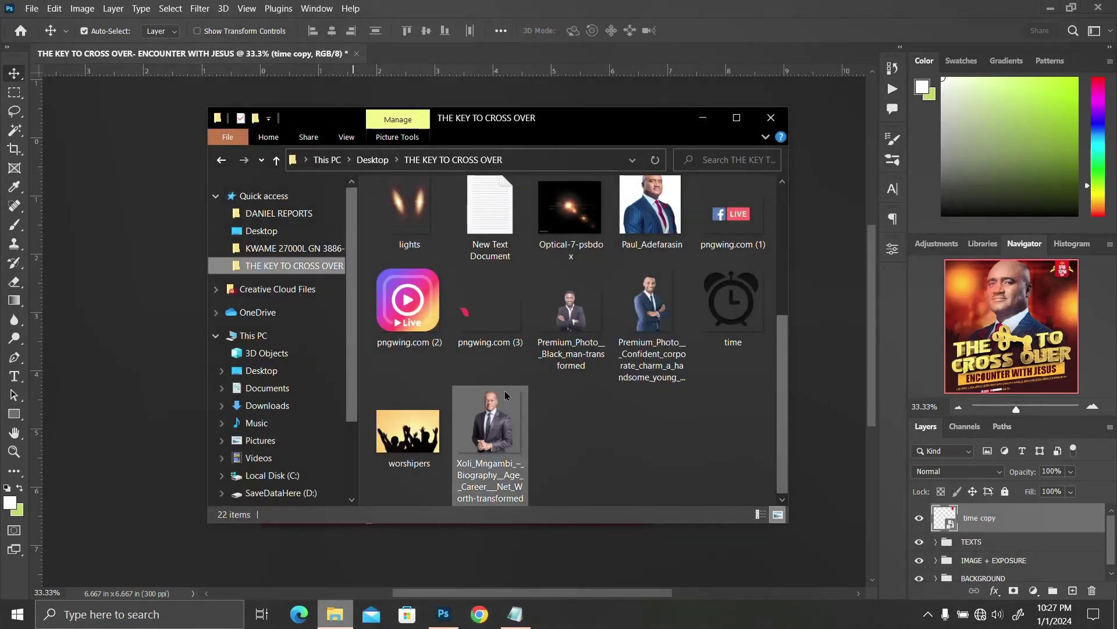
{"action": "scroll", "coordinate": [542, 336], "scroll_direction": "up", "scroll_amount": 1}
{"action": "left_click", "coordinate": [575, 247]}
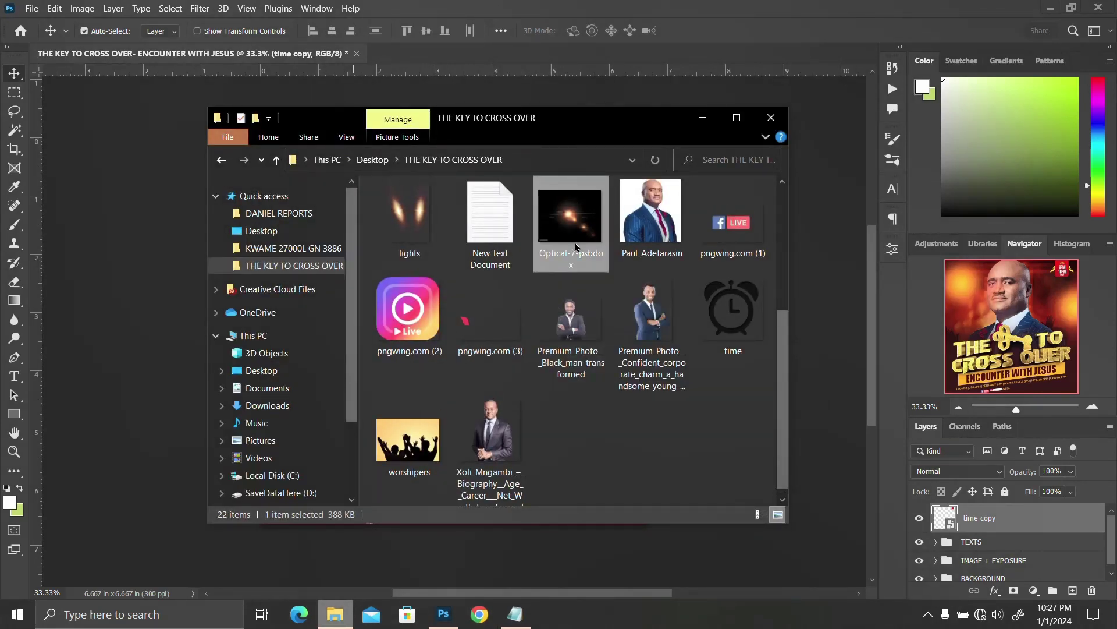
{"action": "left_click_drag", "start_coordinate": [571, 221], "coordinate": [90, 383]}
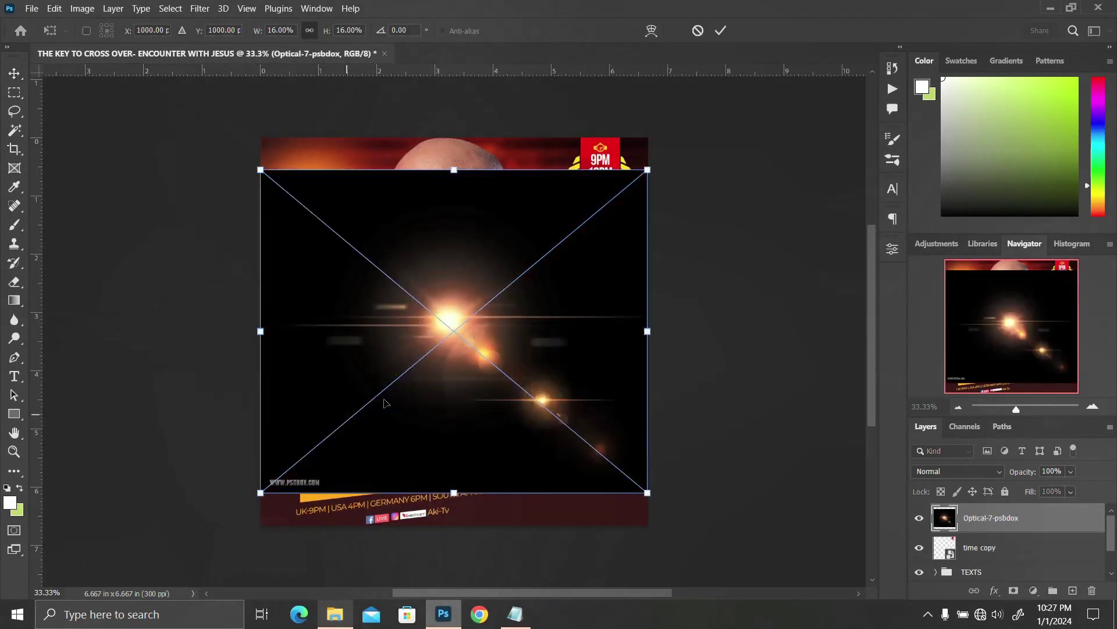
{"action": "left_click_drag", "start_coordinate": [466, 394], "coordinate": [465, 423]}
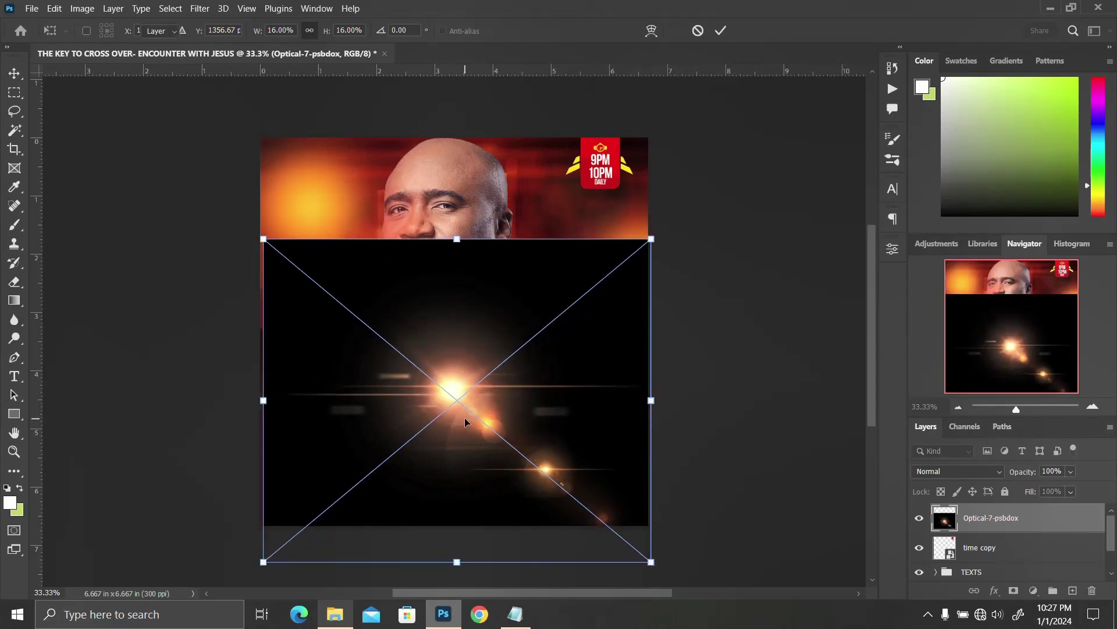
{"action": "key", "text": "Return"}
{"action": "left_click", "coordinate": [957, 472]}
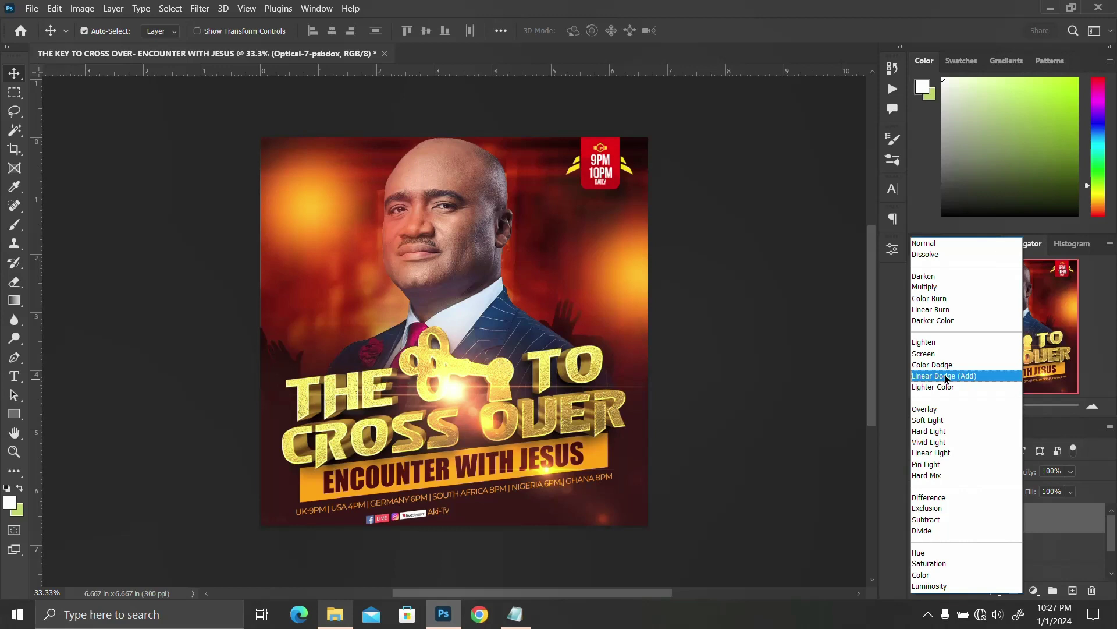
{"action": "left_click", "coordinate": [946, 377]}
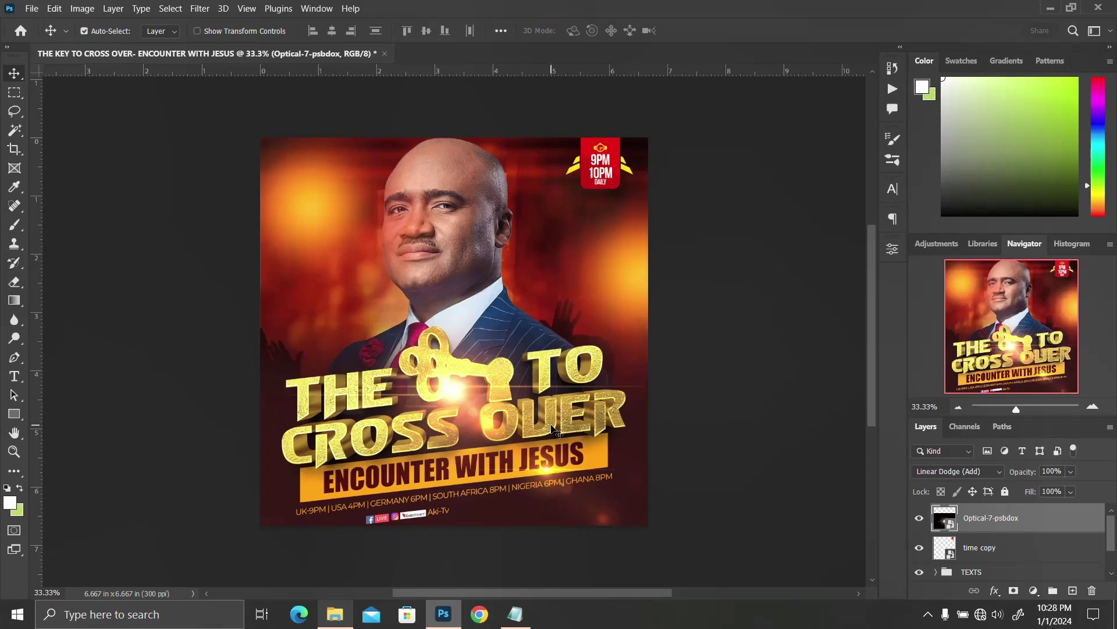
Copy the "With" line and the pastor's name from Notepad and add them as a text layer beside the speaker's shoulder
{"action": "left_click", "coordinate": [515, 612]}
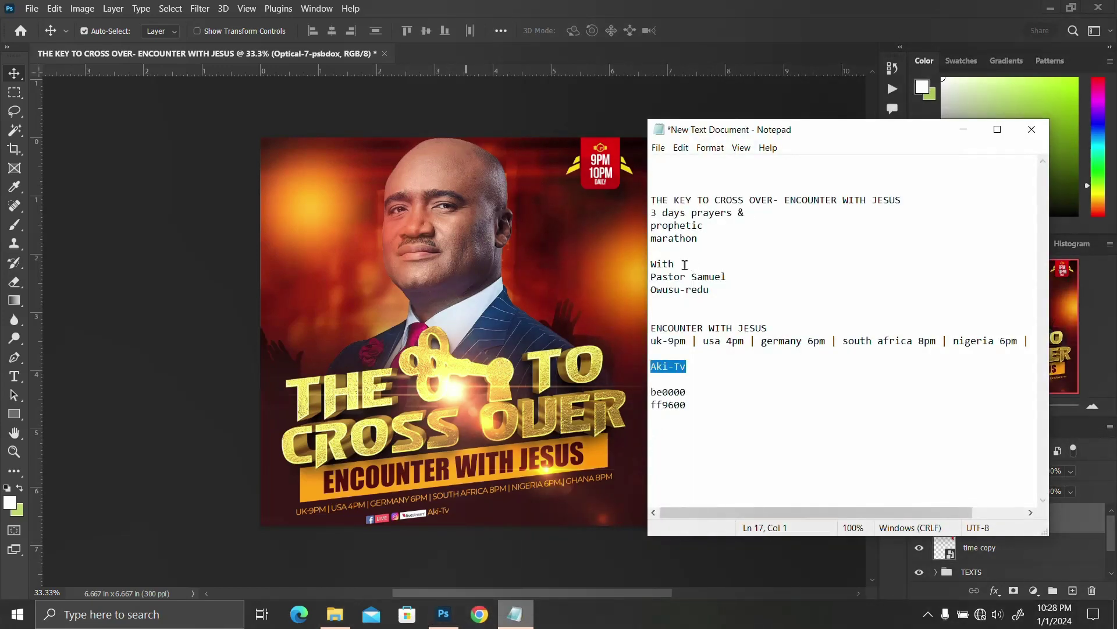
{"action": "left_click_drag", "start_coordinate": [712, 290], "coordinate": [646, 268]}
{"action": "key", "text": "ctrl+c"}
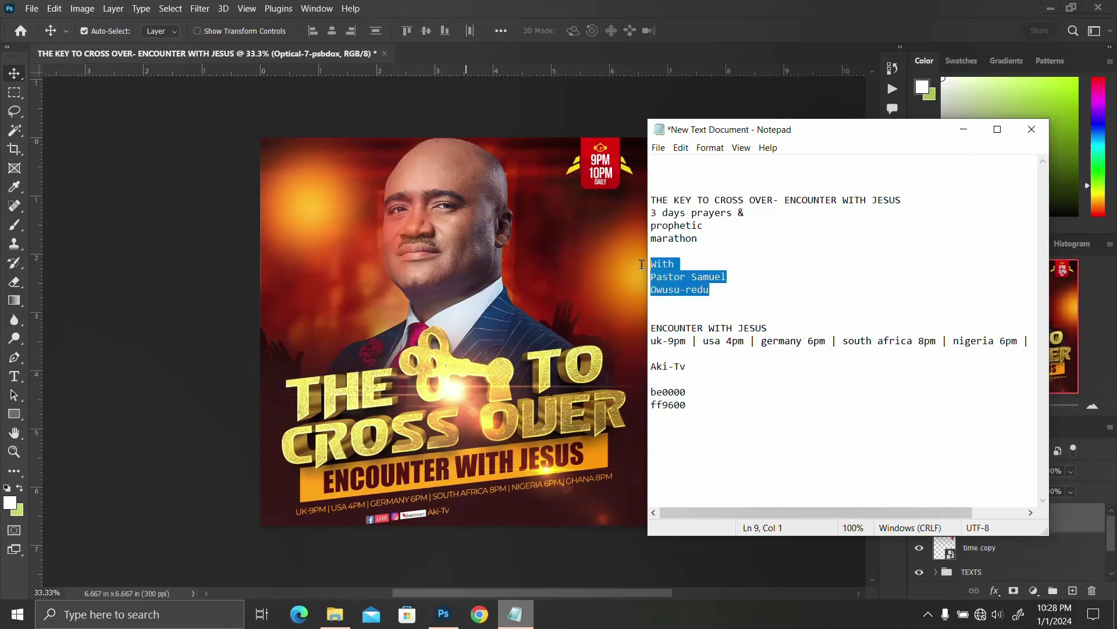
{"action": "left_click", "coordinate": [488, 307]}
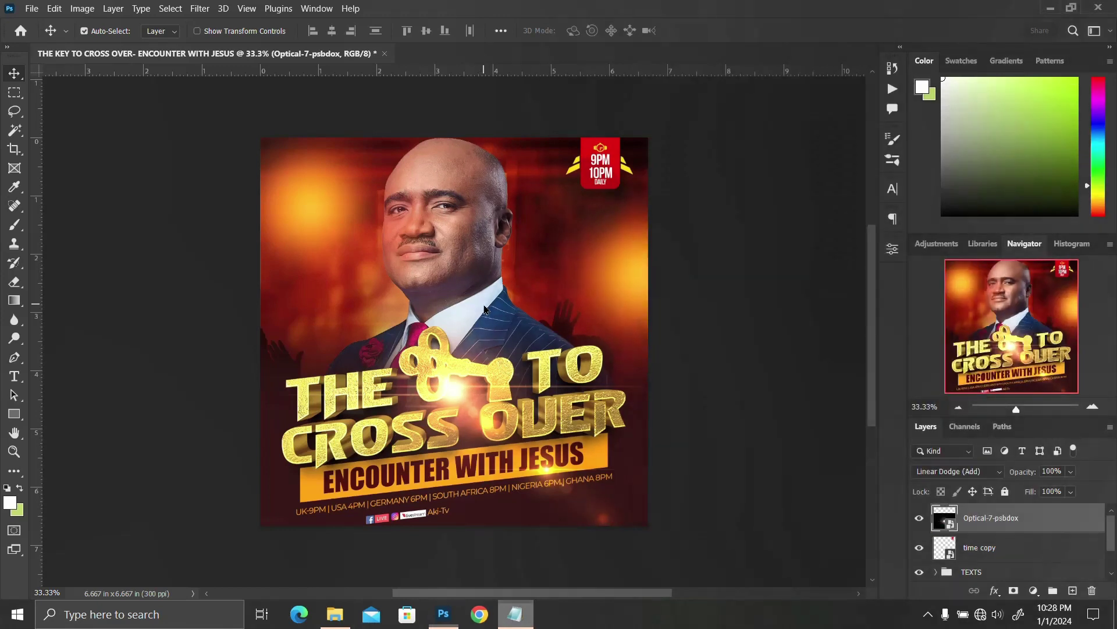
{"action": "left_click", "coordinate": [573, 314]}
{"action": "key", "text": "ctrl+v"}
{"action": "key", "text": "ctrl+Return"}
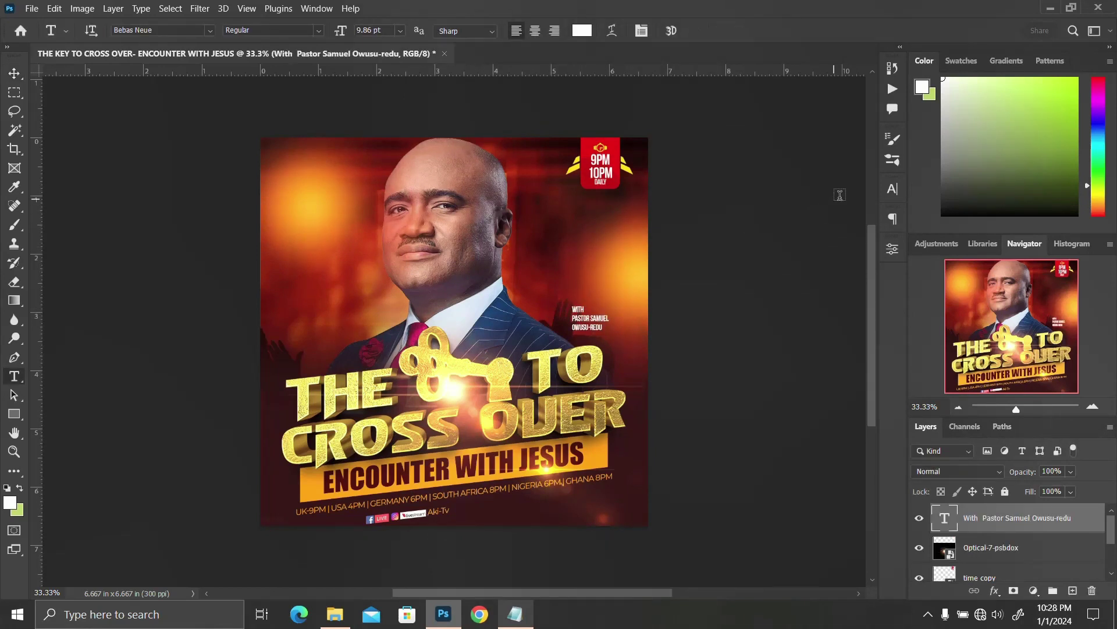
Change the font of the pastor's name text to agright
{"action": "left_click", "coordinate": [890, 192]}
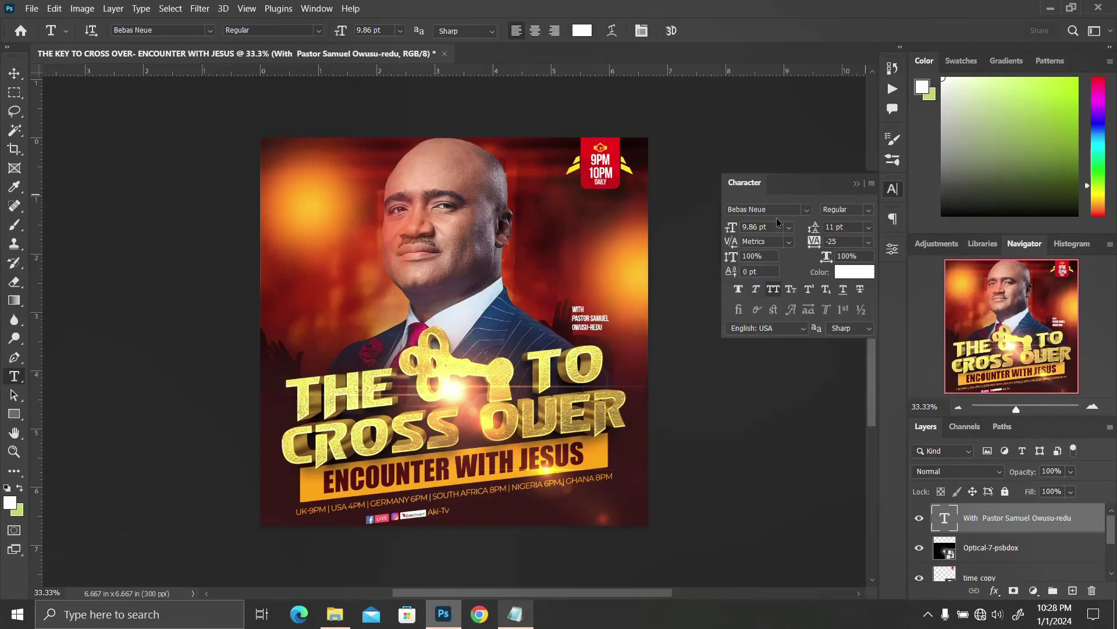
{"action": "left_click", "coordinate": [806, 209]}
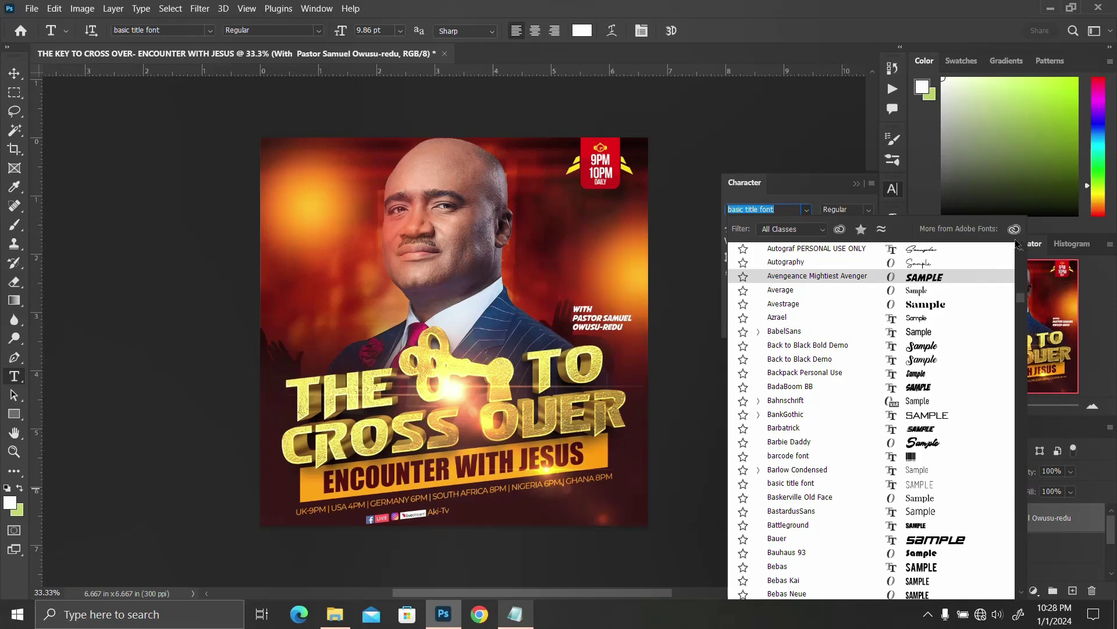
{"action": "scroll", "coordinate": [1022, 300], "scroll_direction": "up", "scroll_amount": 2}
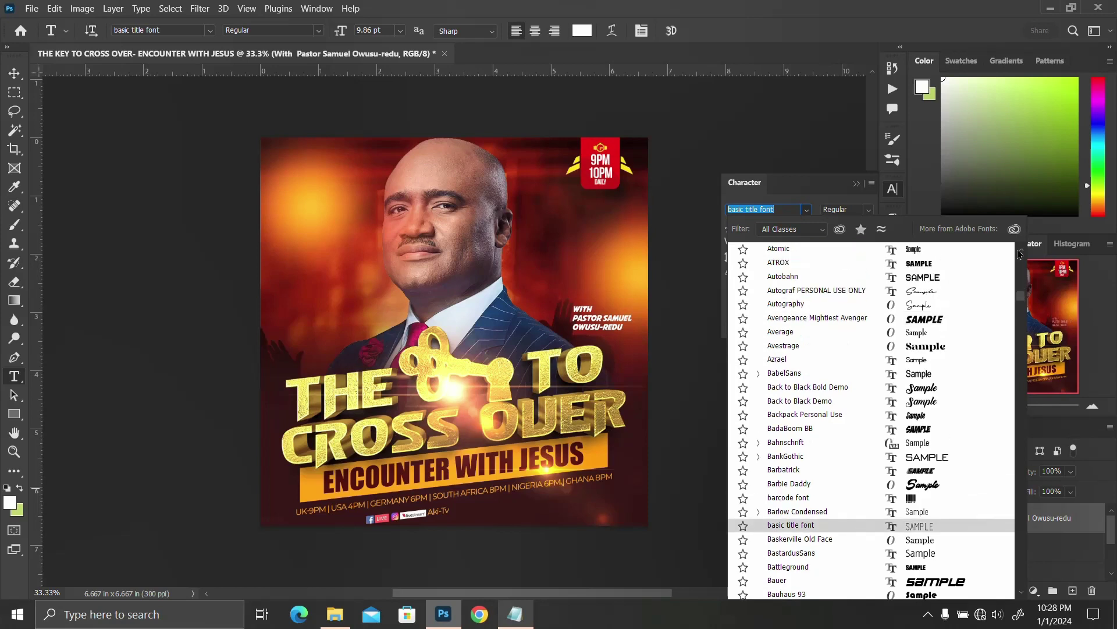
{"action": "left_click_drag", "start_coordinate": [1022, 300], "coordinate": [1022, 255]}
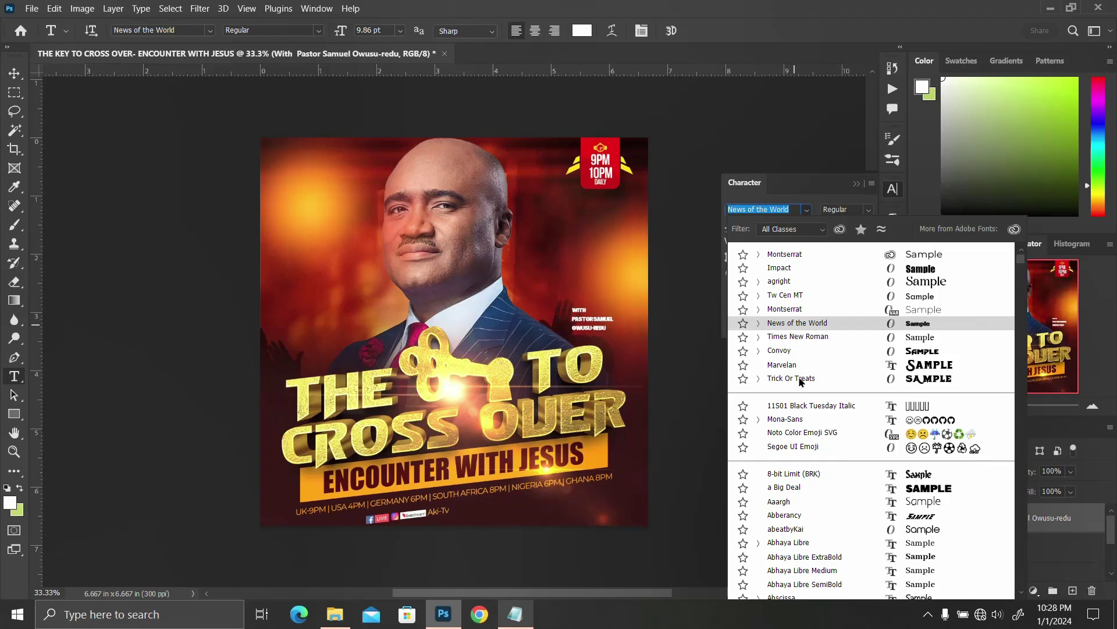
{"action": "scroll", "coordinate": [799, 382], "scroll_direction": "down", "scroll_amount": 4}
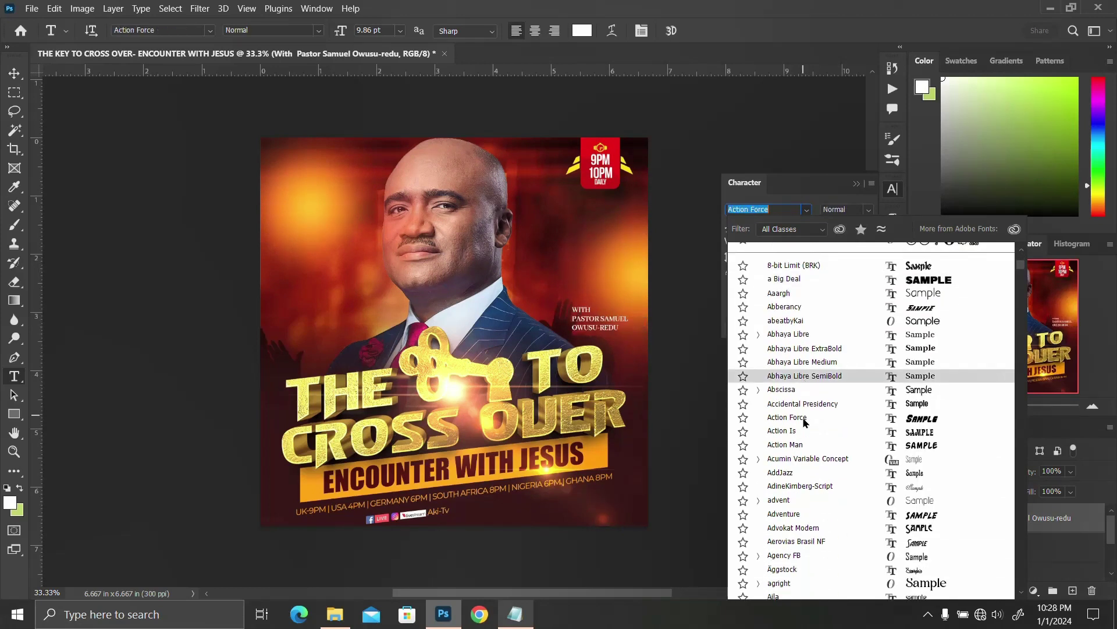
{"action": "scroll", "coordinate": [815, 500], "scroll_direction": "down", "scroll_amount": 3}
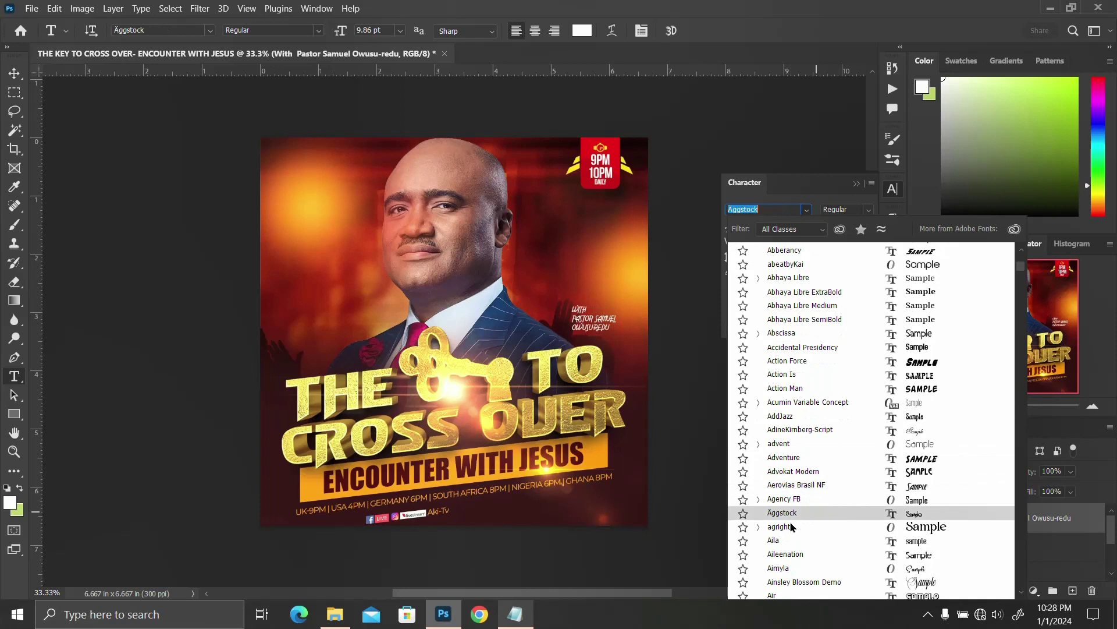
{"action": "left_click", "coordinate": [789, 526]}
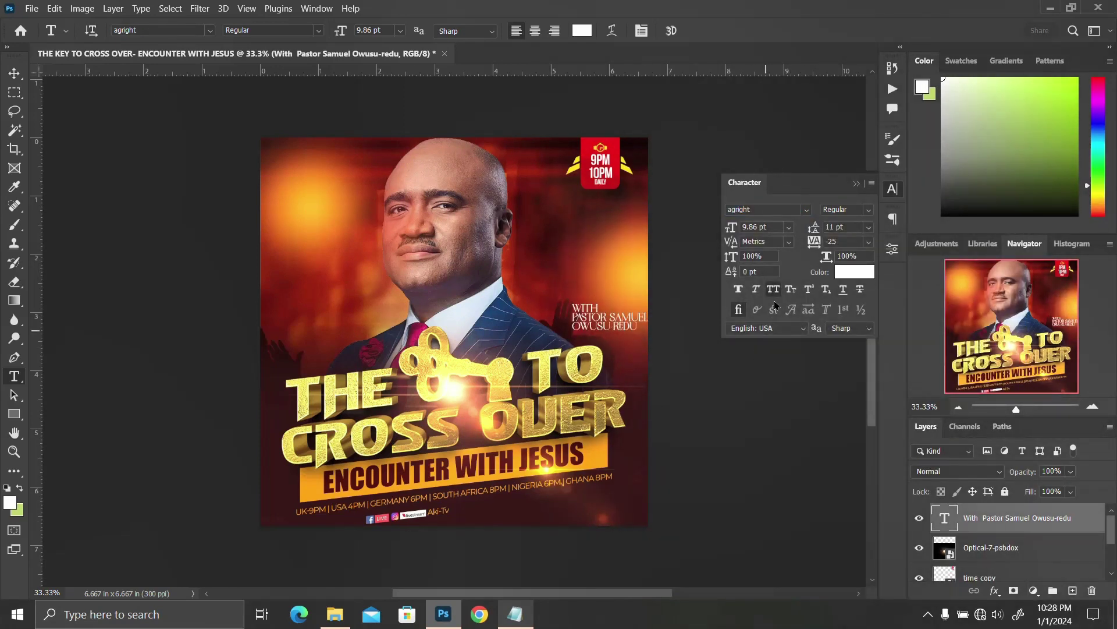
Set the pastor's name text to 0 tracking and 15 pt leading
{"action": "left_click", "coordinate": [819, 241]}
{"action": "type", "text": "0"}
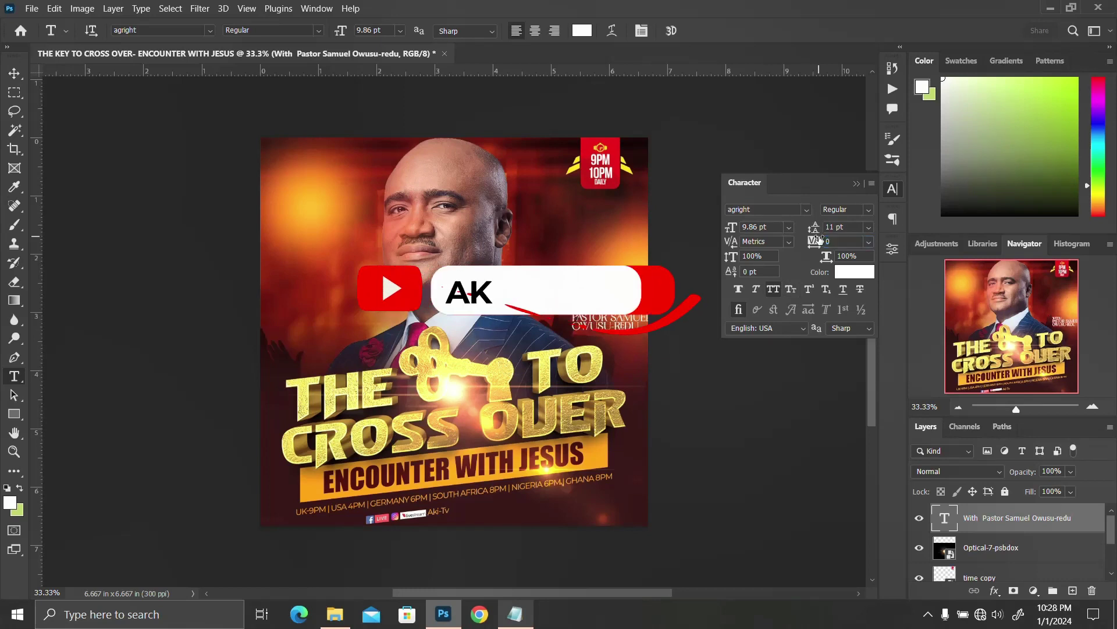
{"action": "left_click", "coordinate": [835, 227]}
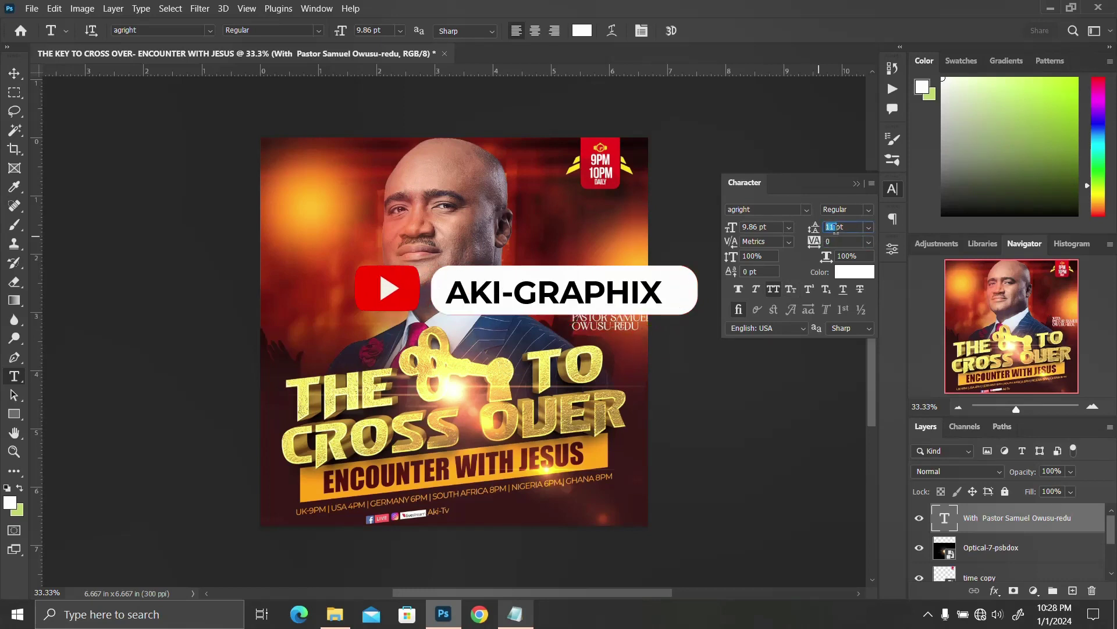
{"action": "key", "text": "Return"}
{"action": "key", "text": "Up"}
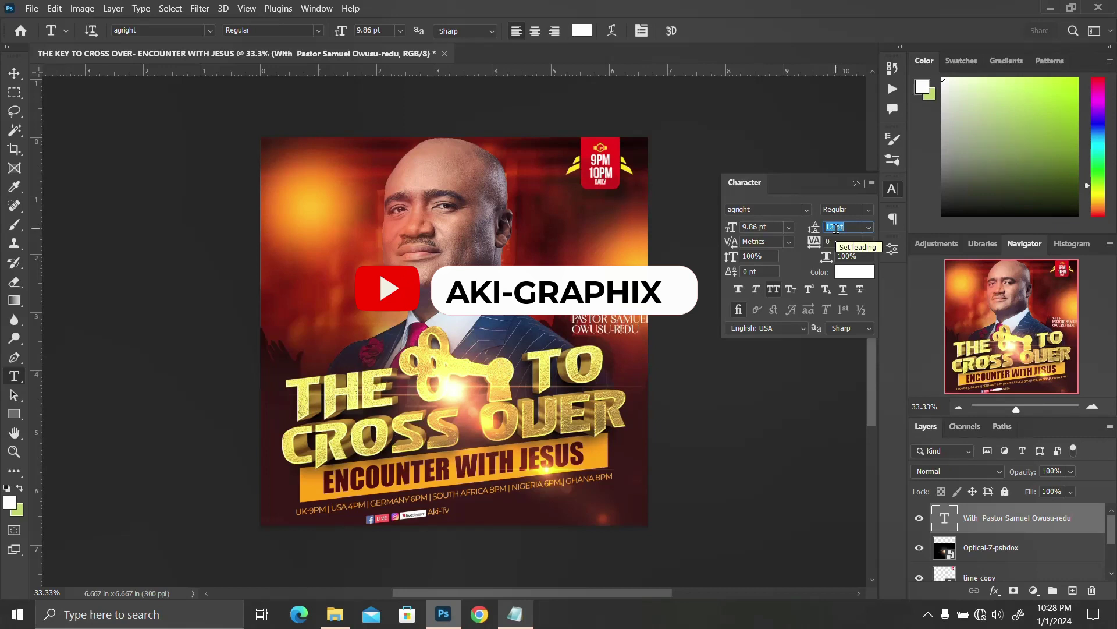
{"action": "key", "text": "Up"}
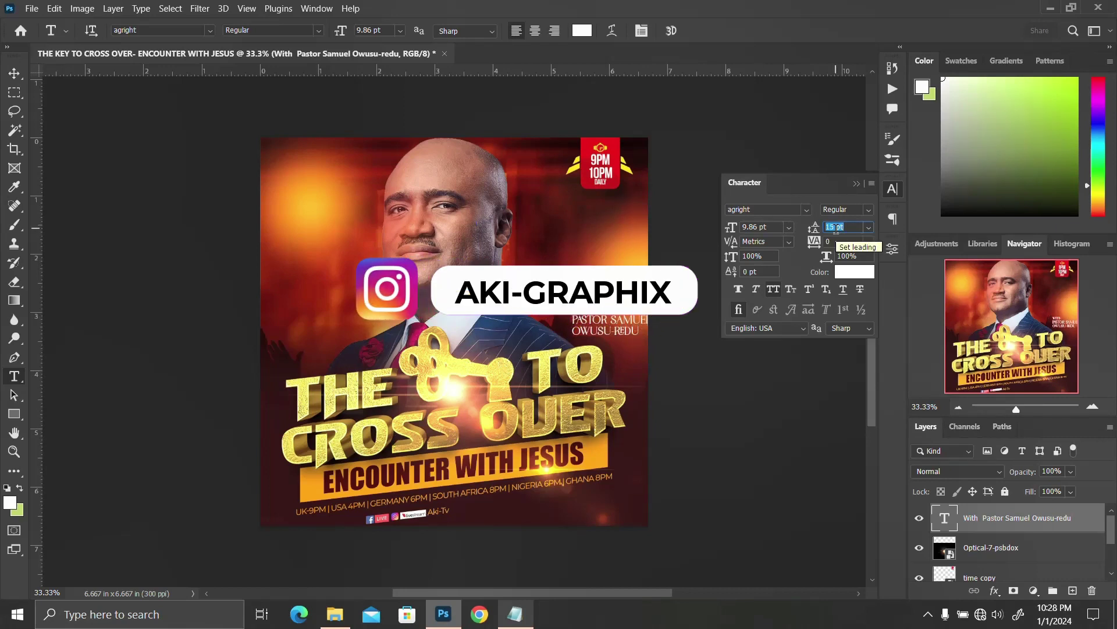
{"action": "left_click", "coordinate": [892, 193]}
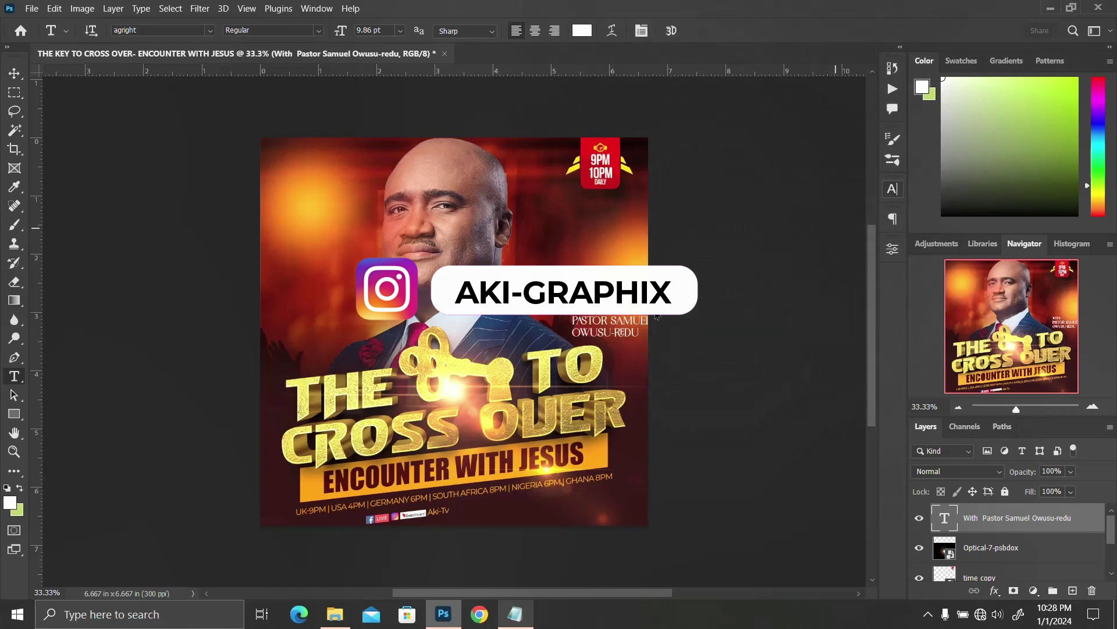
Move the pastor's name text left and slightly up, close to the speaker's shoulder and fully inside the flyer
{"action": "key", "text": "v"}
{"action": "key", "text": "t"}
{"action": "left_click_drag", "start_coordinate": [611, 332], "coordinate": [552, 309]}
{"action": "key", "text": "ctrl+Return"}
{"action": "key", "text": "v"}
Draw a thin vertical rectangle, 11 px wide and 148 px high, just left of the pastor's name text and fill it orange
{"action": "key", "text": "u"}
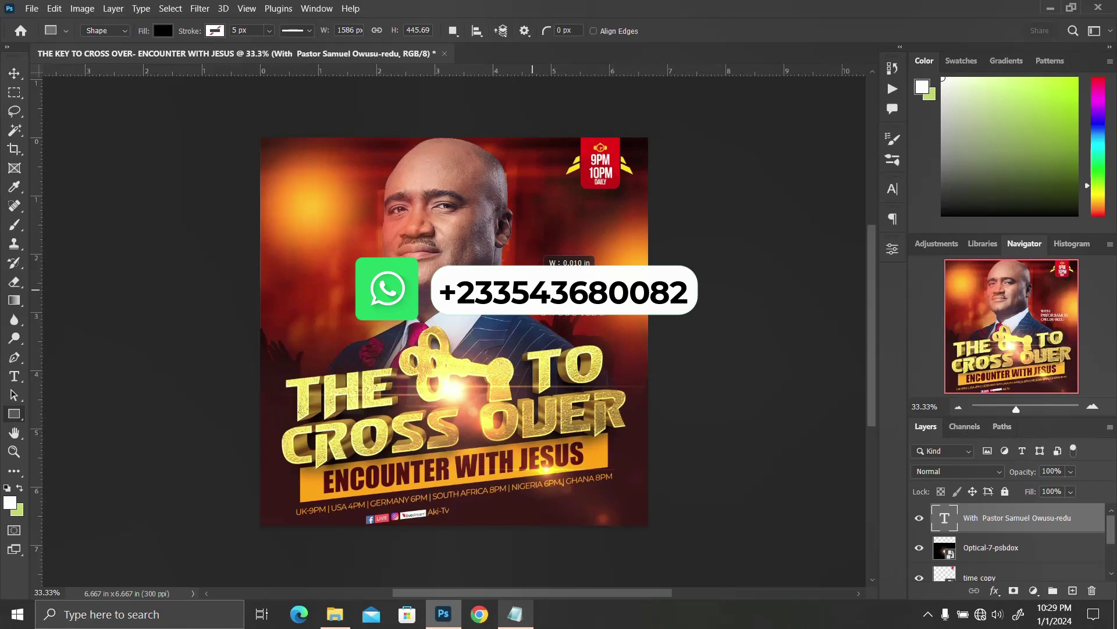
{"action": "left_click_drag", "start_coordinate": [533, 282], "coordinate": [533, 311]}
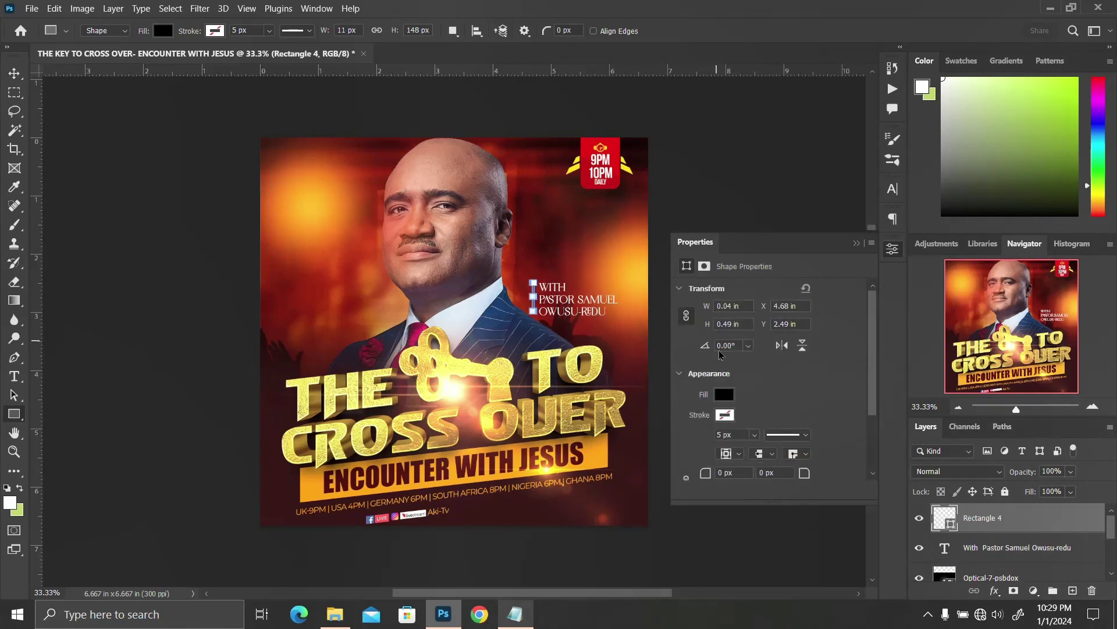
{"action": "left_click", "coordinate": [724, 395]}
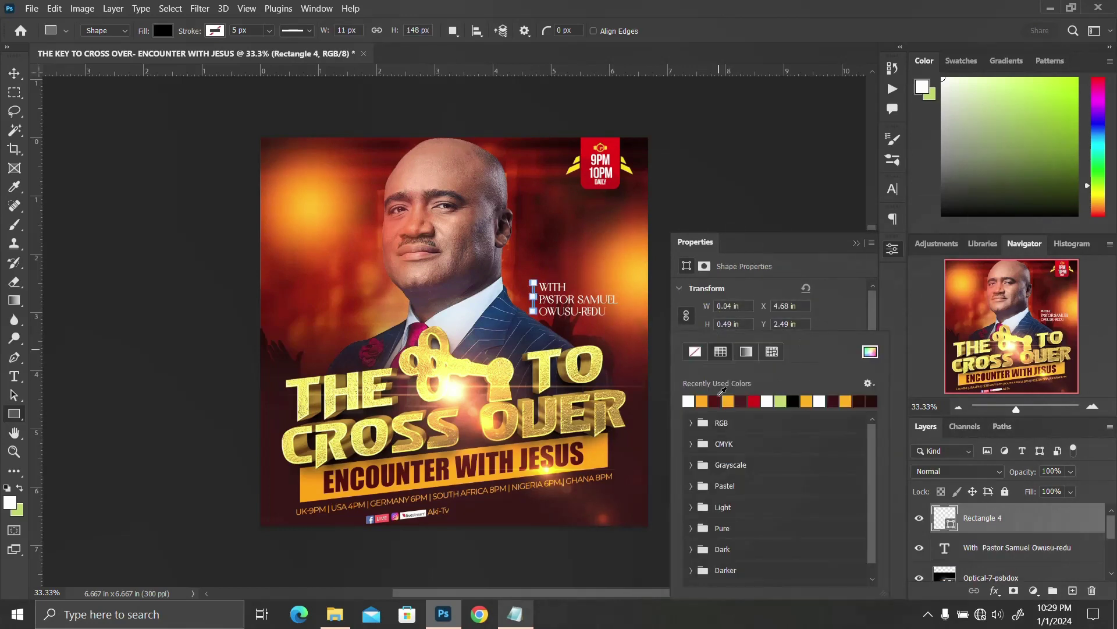
{"action": "left_click", "coordinate": [688, 401]}
{"action": "left_click", "coordinate": [892, 246]}
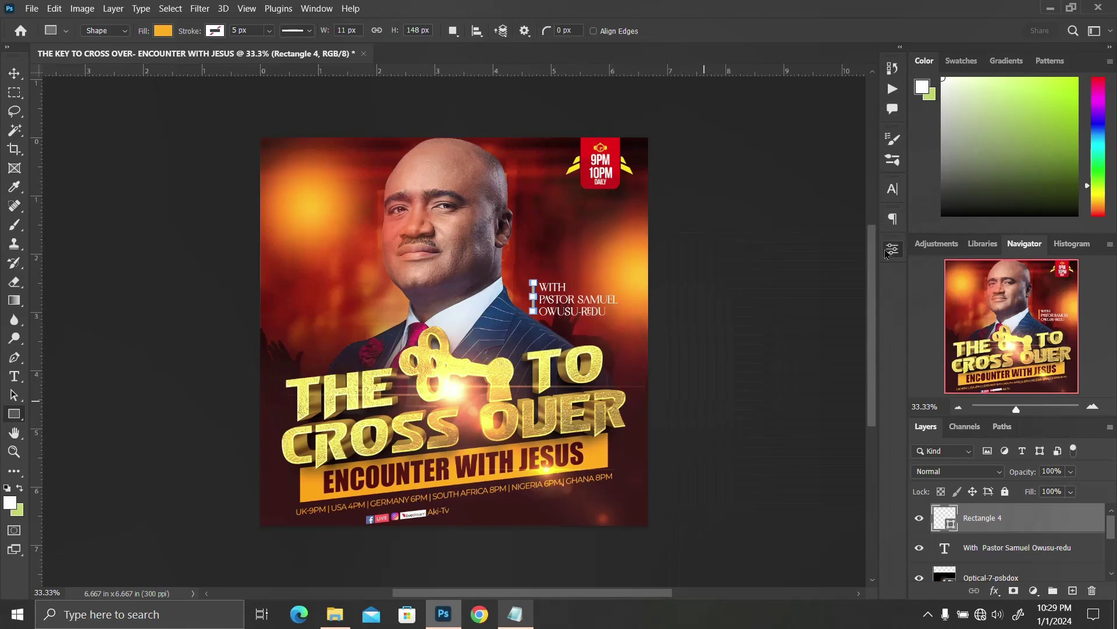
{"action": "left_click", "coordinate": [15, 73]}
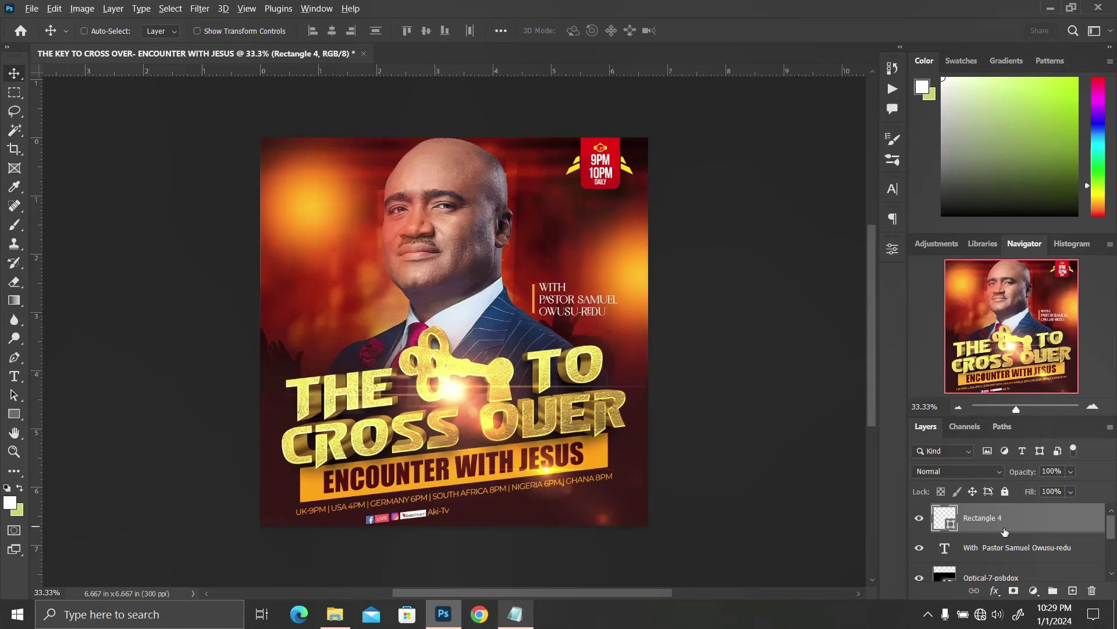
Stamp all visible layers into a new top layer and open the Camera Raw Filter on it
{"action": "key", "text": "ctrl+alt+shift+e"}
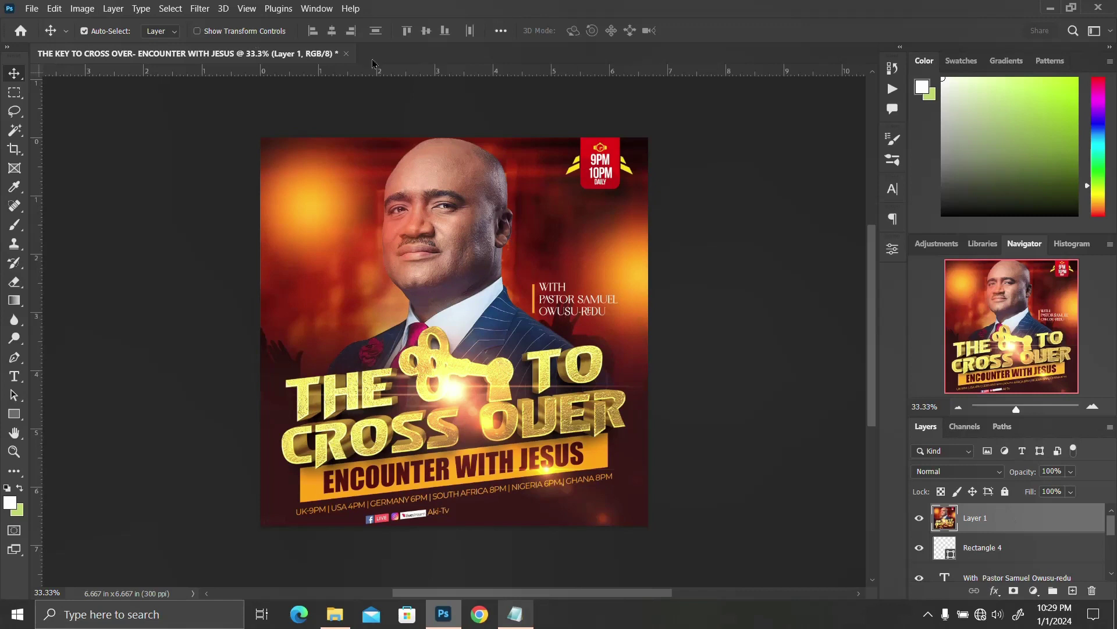
{"action": "left_click", "coordinate": [196, 11]}
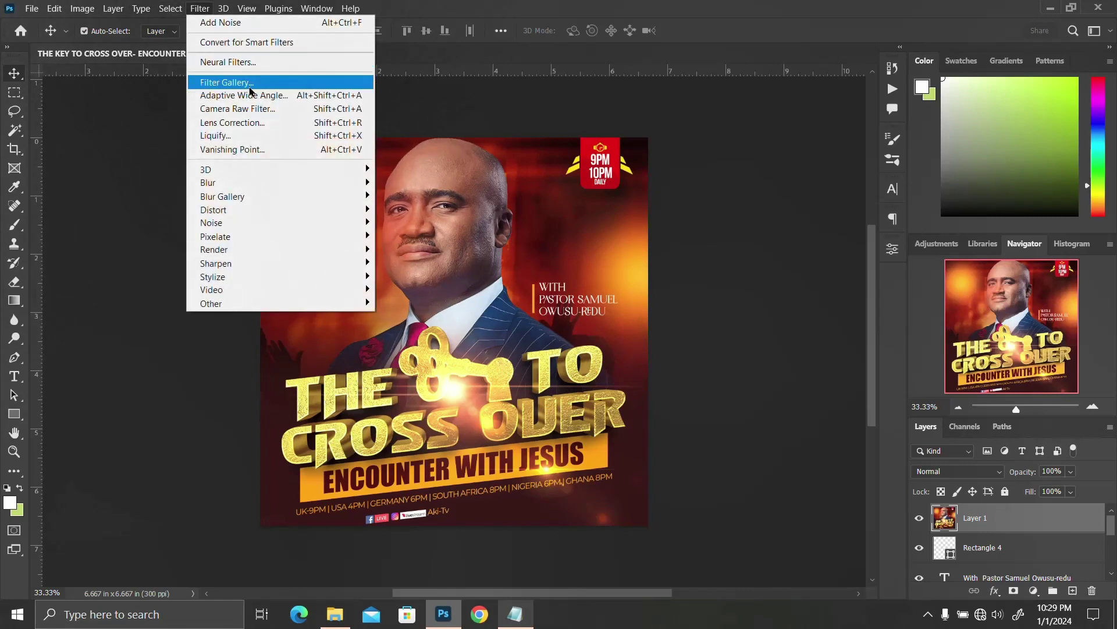
{"action": "left_click", "coordinate": [252, 112]}
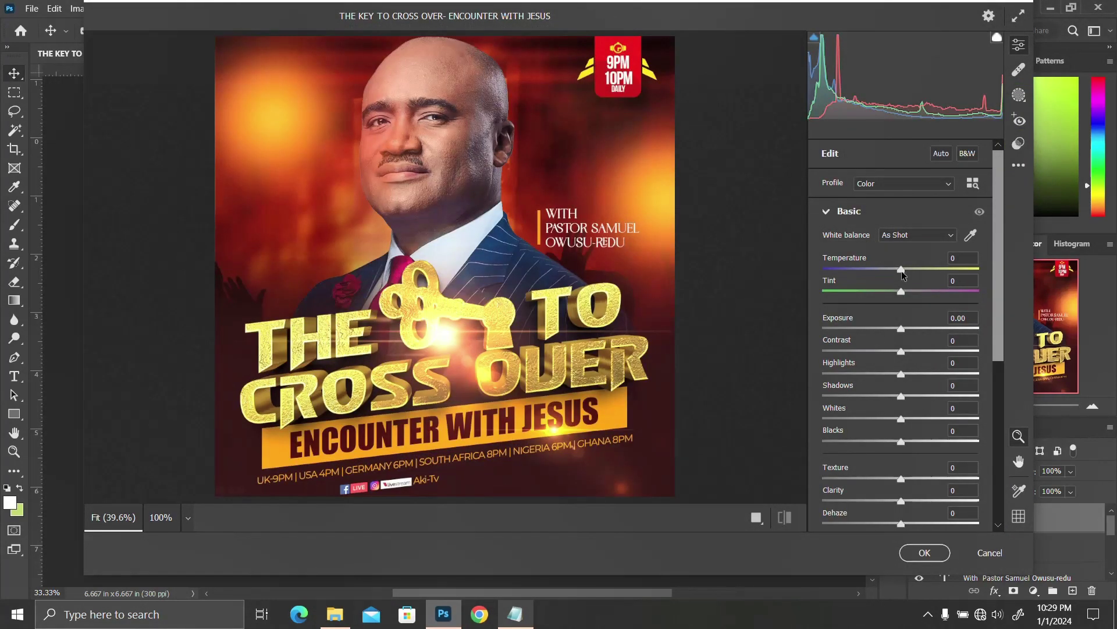
Set temperature to +15, tint +7, exposure -0.35, contrast +11, highlights -8 and blacks +35 for the merged flyer layer
{"action": "left_click_drag", "start_coordinate": [902, 271], "coordinate": [913, 271]}
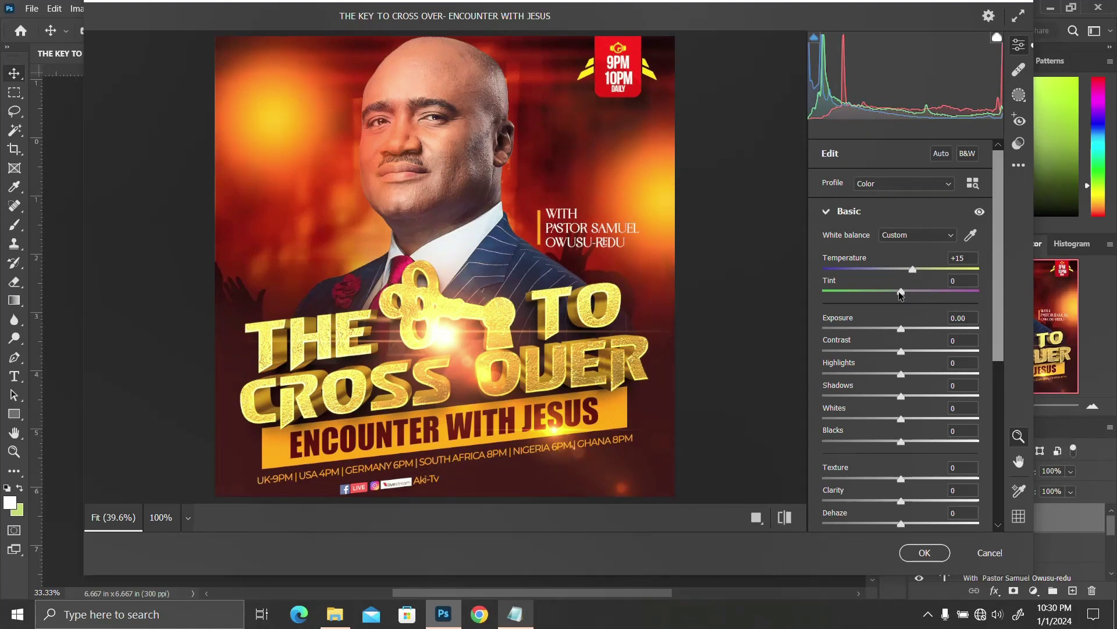
{"action": "mouse_move", "coordinate": [900, 296]}
{"action": "left_mouse_down"}
{"action": "mouse_move", "coordinate": [911, 301]}
{"action": "mouse_move", "coordinate": [855, 292]}
{"action": "mouse_move", "coordinate": [905, 308]}
{"action": "left_mouse_up"}
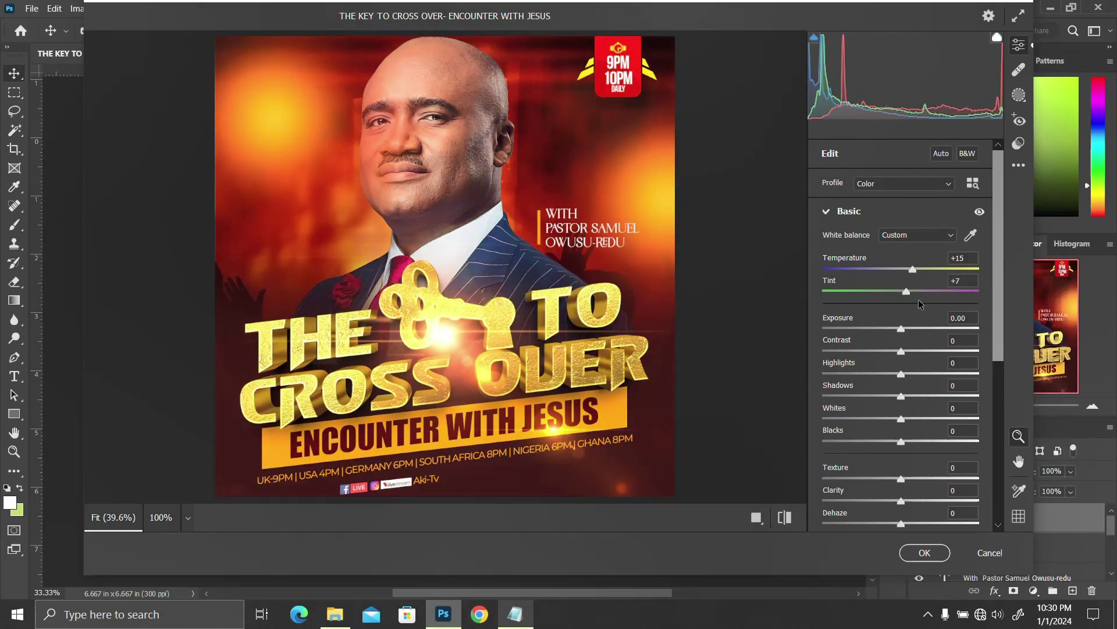
{"action": "mouse_move", "coordinate": [903, 330]}
{"action": "left_mouse_down"}
{"action": "mouse_move", "coordinate": [872, 334]}
{"action": "mouse_move", "coordinate": [944, 326]}
{"action": "mouse_move", "coordinate": [876, 350]}
{"action": "mouse_move", "coordinate": [900, 343]}
{"action": "left_mouse_up"}
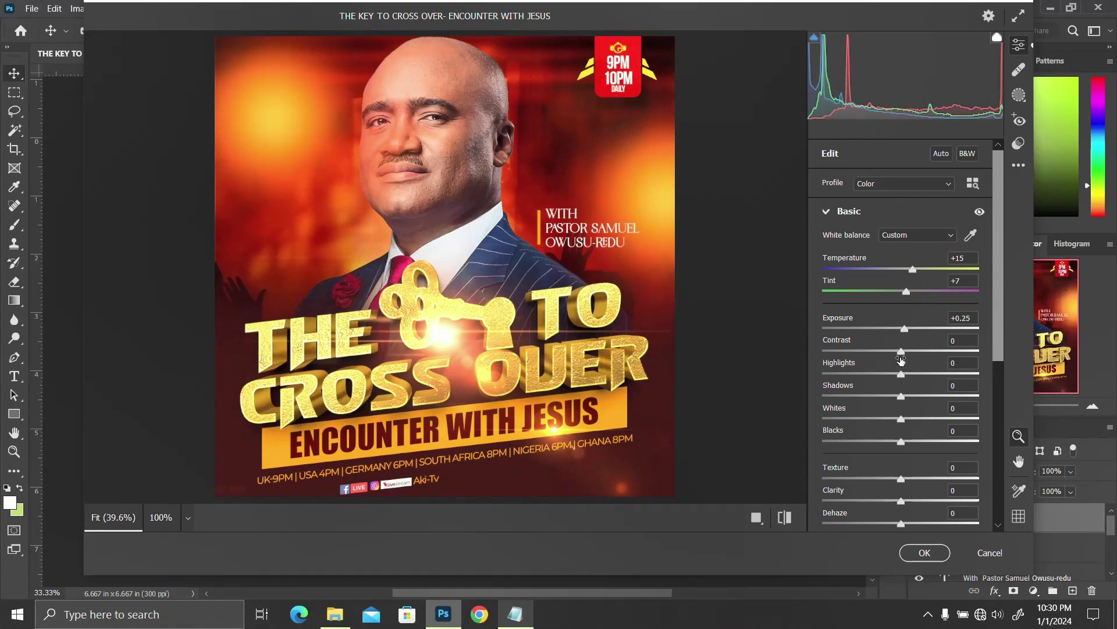
{"action": "mouse_move", "coordinate": [901, 353]}
{"action": "left_mouse_down"}
{"action": "mouse_move", "coordinate": [958, 348]}
{"action": "mouse_move", "coordinate": [910, 361]}
{"action": "left_mouse_up"}
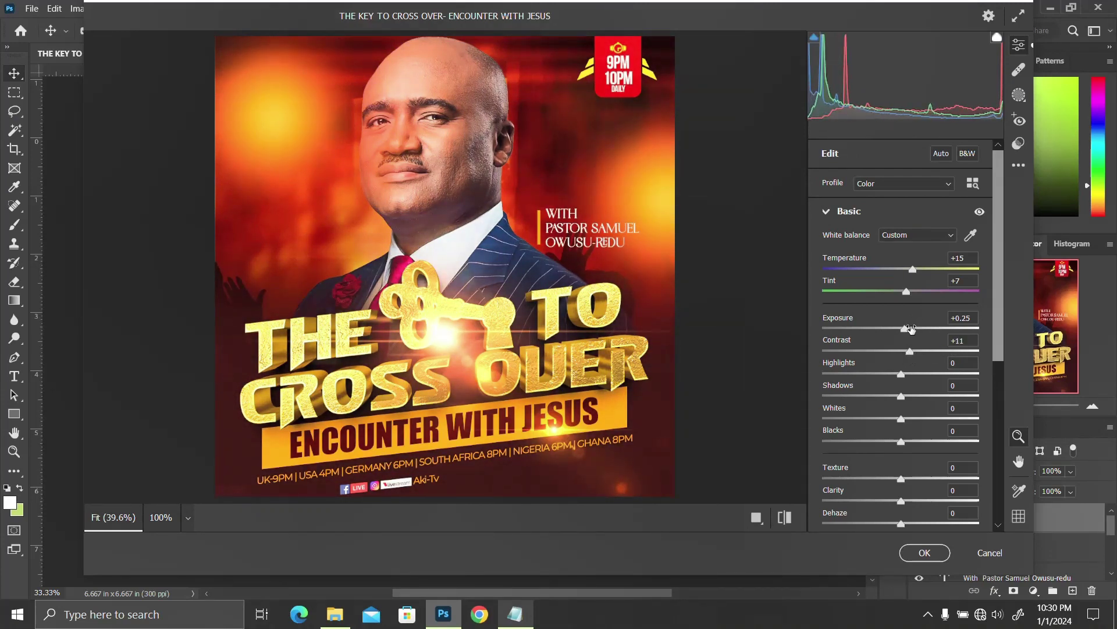
{"action": "left_click_drag", "start_coordinate": [909, 330], "coordinate": [896, 336]}
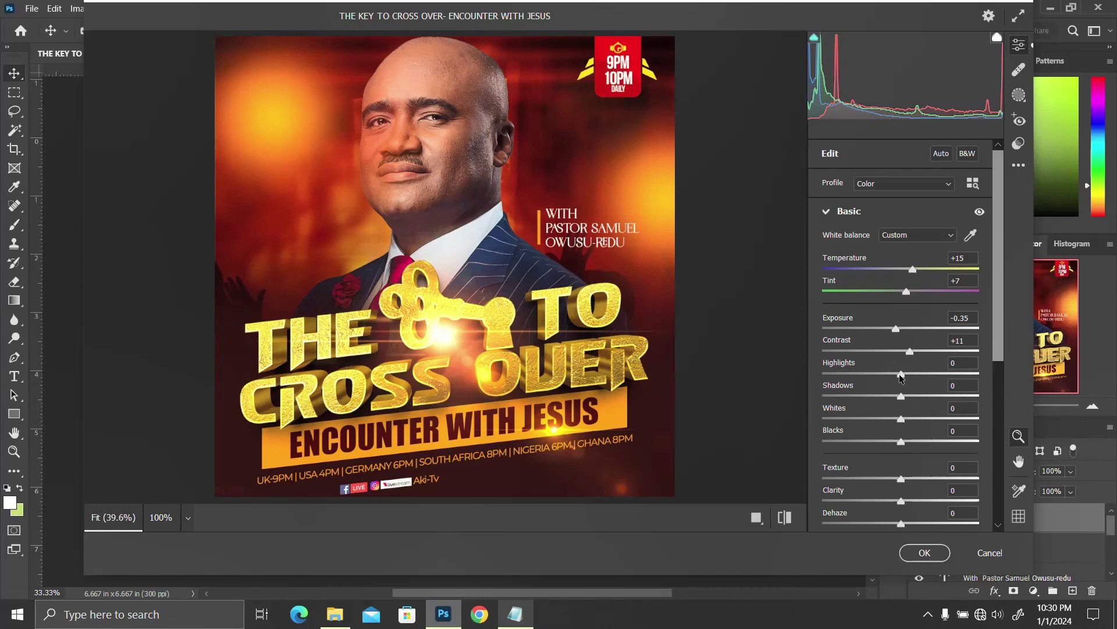
{"action": "mouse_move", "coordinate": [885, 375]}
{"action": "left_mouse_down"}
{"action": "mouse_move", "coordinate": [951, 379]}
{"action": "mouse_move", "coordinate": [895, 375]}
{"action": "left_mouse_up"}
{"action": "left_click_drag", "start_coordinate": [904, 444], "coordinate": [932, 444]}
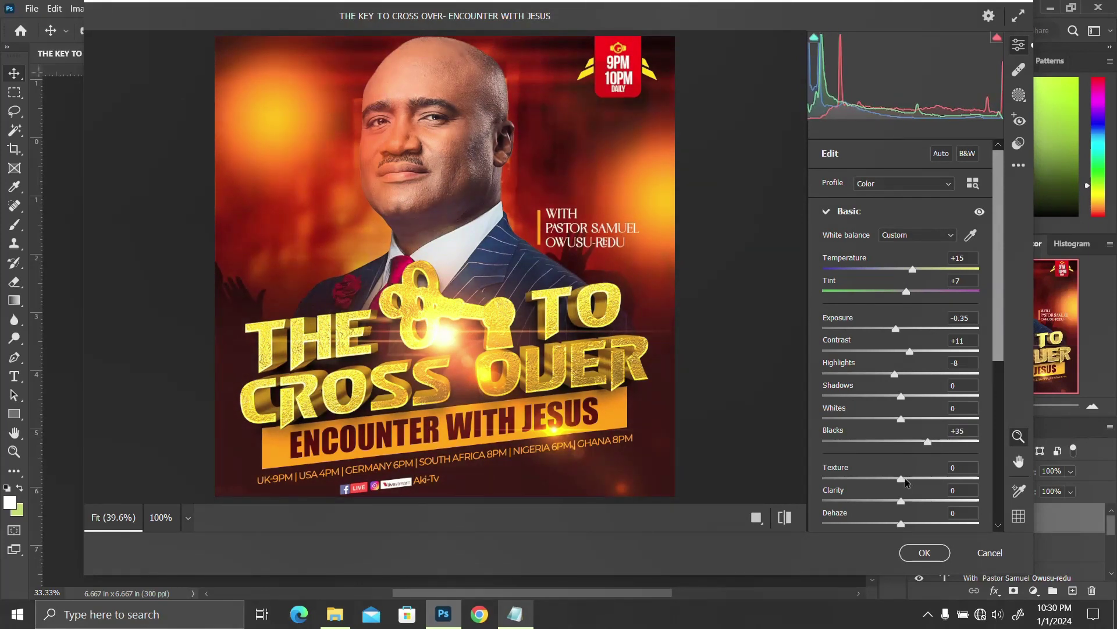
Set texture to +62, clarity +25, vibrance +9 and saturation -7, and apply the Camera Raw adjustments
{"action": "left_click_drag", "start_coordinate": [908, 478], "coordinate": [953, 491]}
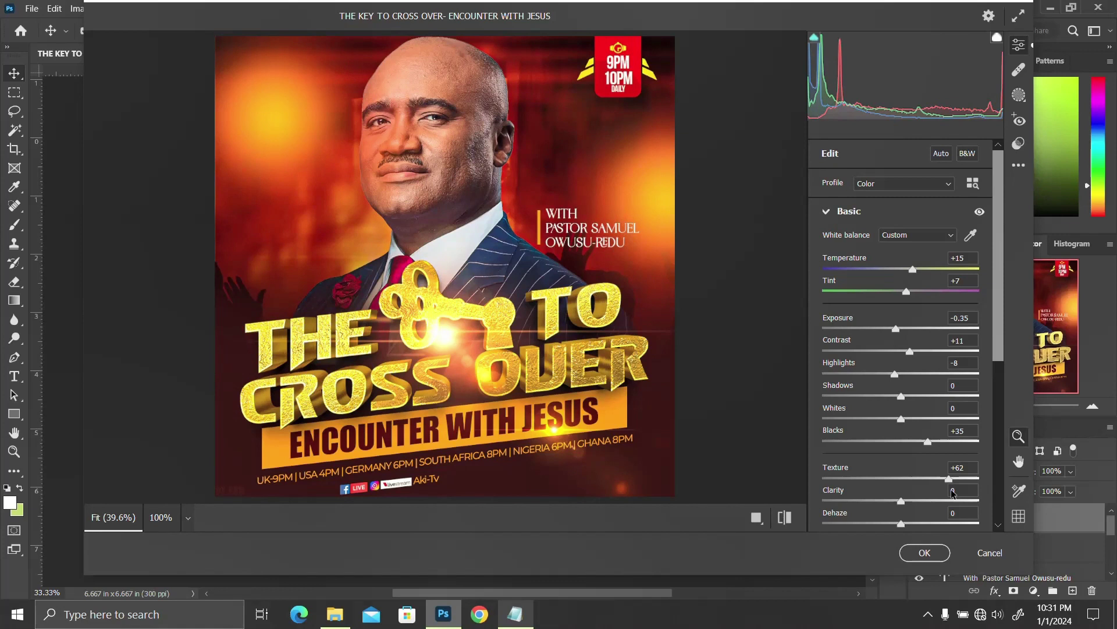
{"action": "scroll", "coordinate": [959, 479], "scroll_direction": "down", "scroll_amount": 3}
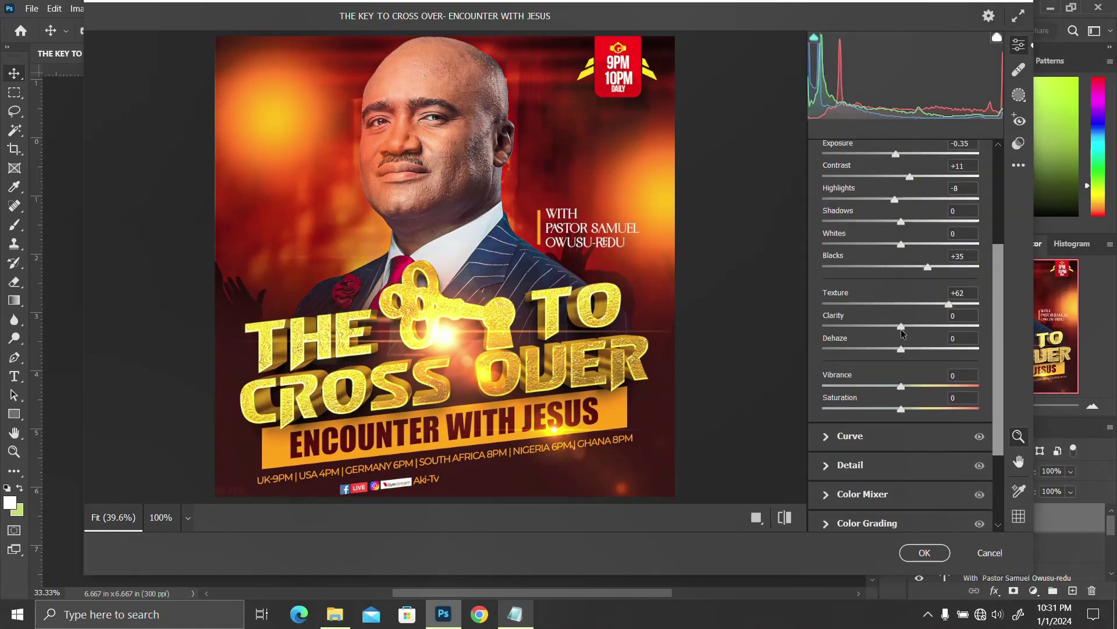
{"action": "left_click_drag", "start_coordinate": [902, 323], "coordinate": [922, 397]}
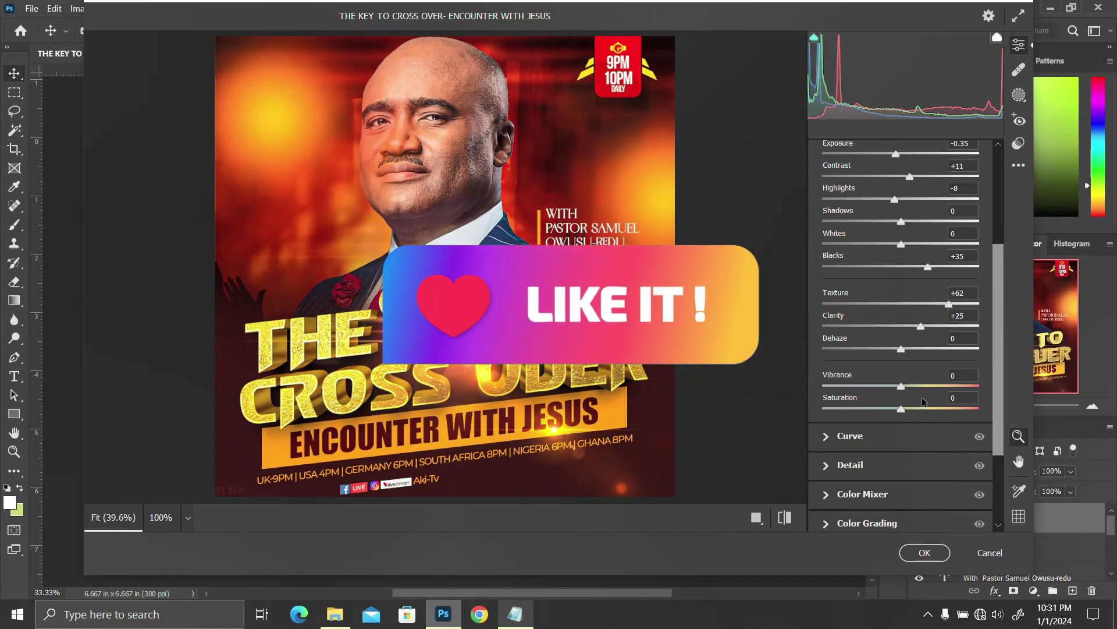
{"action": "left_click_drag", "start_coordinate": [902, 386], "coordinate": [906, 421]}
{"action": "left_click_drag", "start_coordinate": [900, 417], "coordinate": [895, 420]}
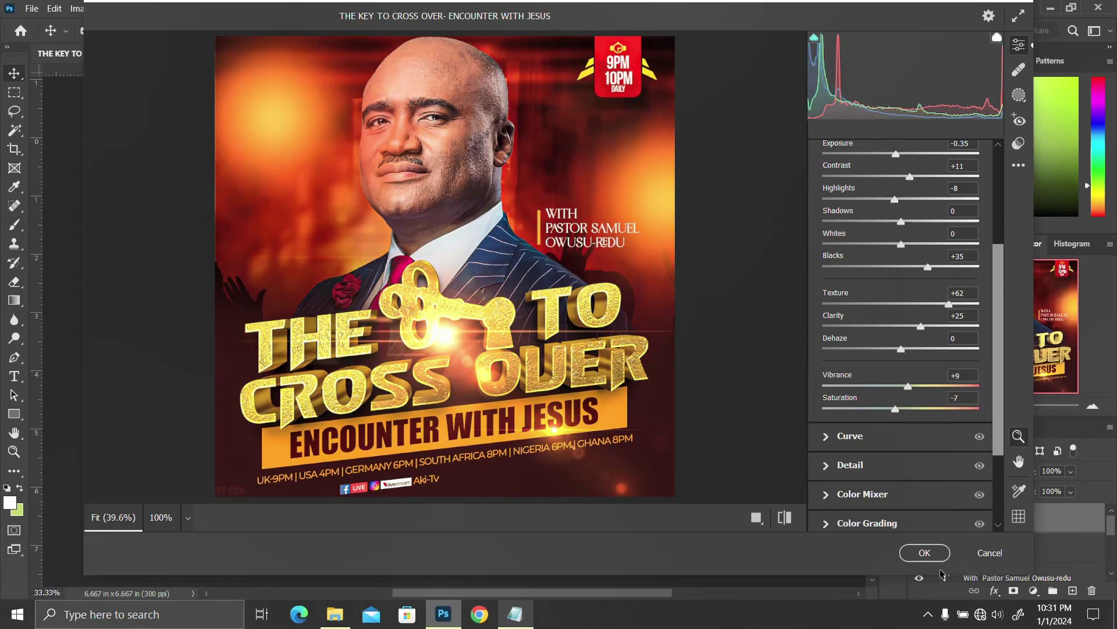
{"action": "left_click", "coordinate": [938, 554]}
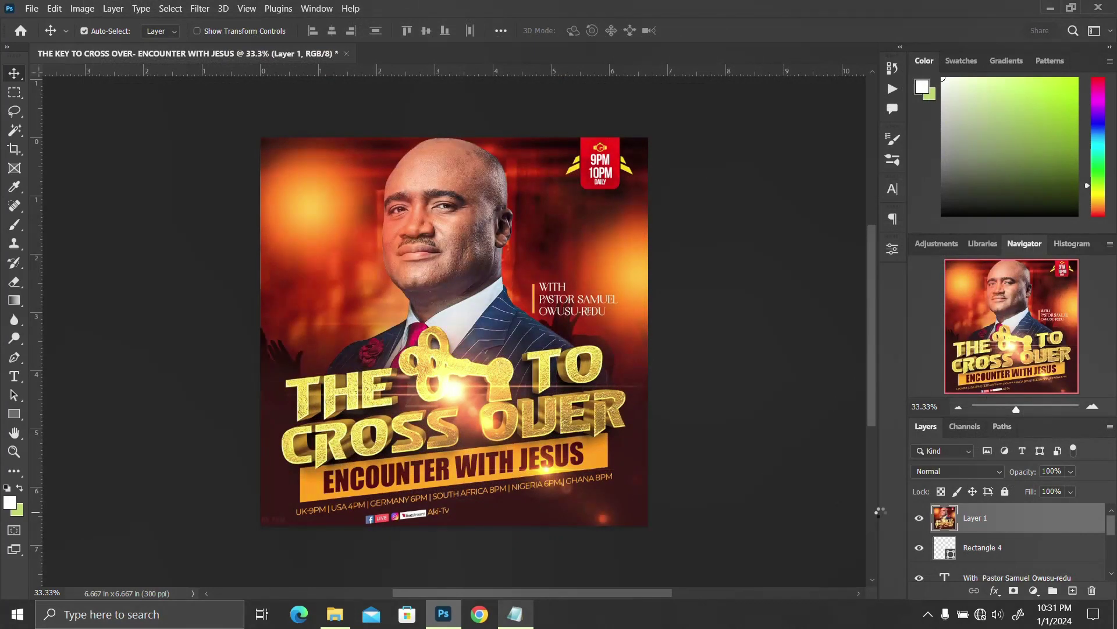
Toggle the visibility of the merged layer off and on to compare the flyer before and after grading
{"action": "left_click", "coordinate": [920, 520]}
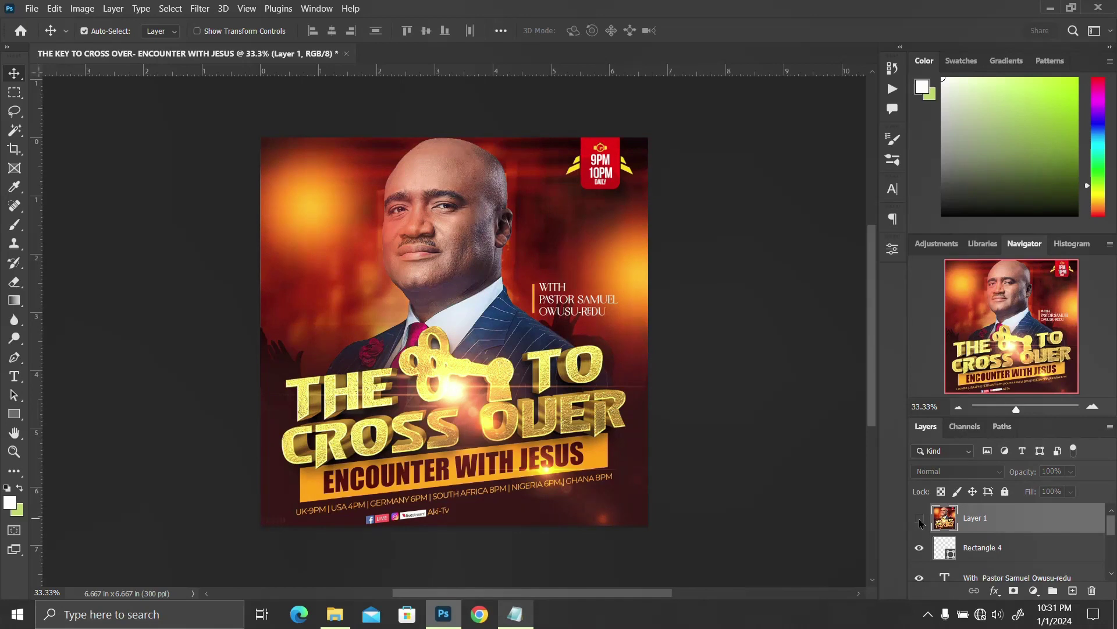
{"action": "left_click", "coordinate": [920, 520]}
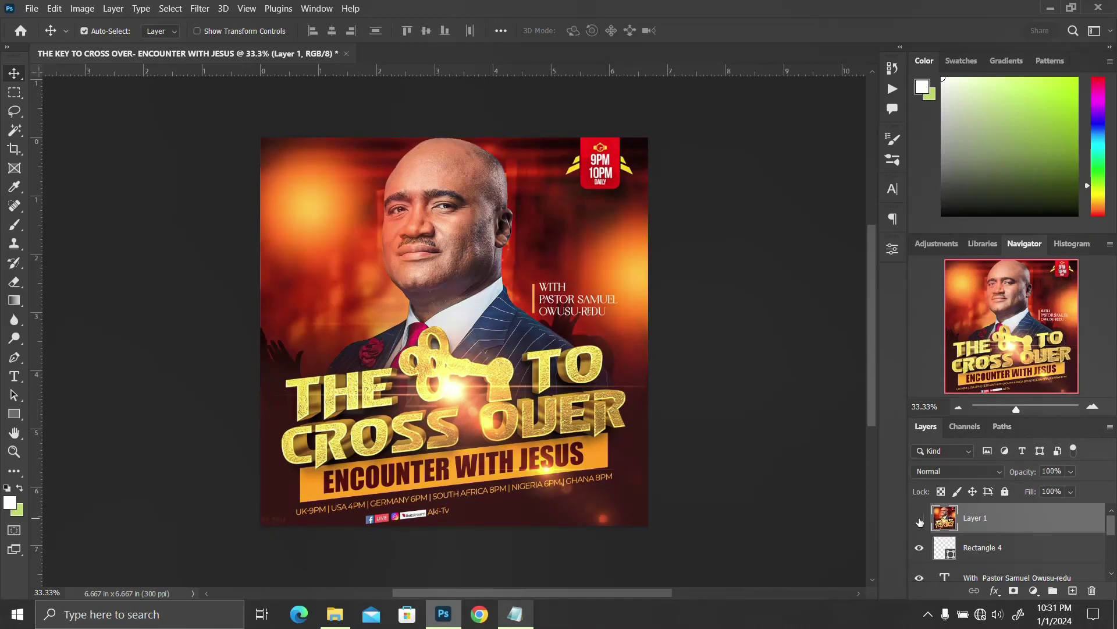
{"action": "left_click", "coordinate": [920, 520]}
{"action": "left_click", "coordinate": [920, 520]}
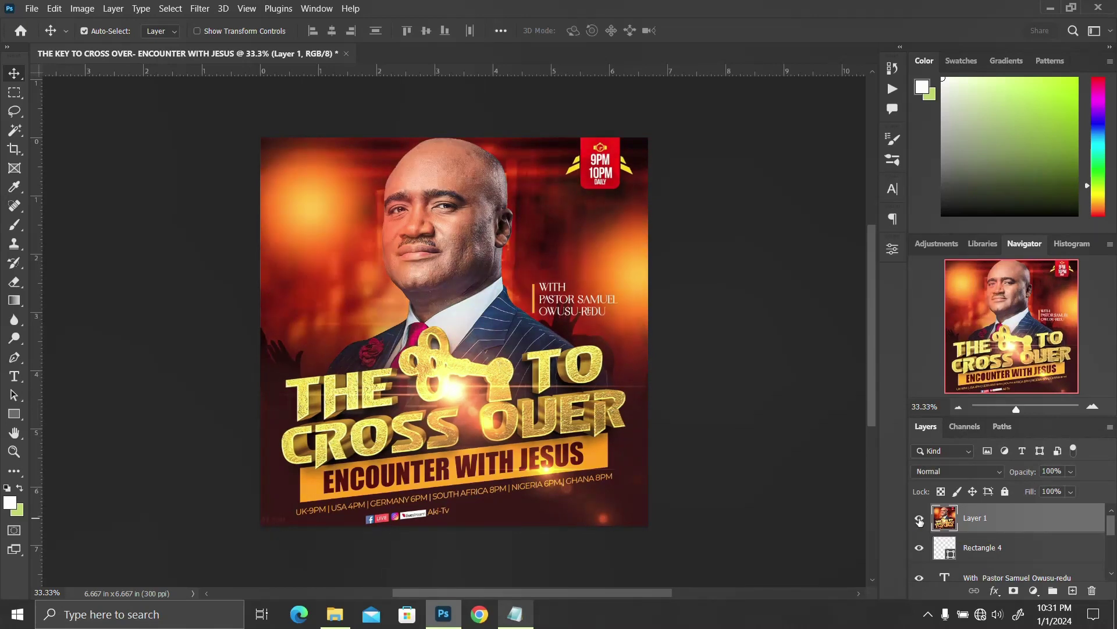